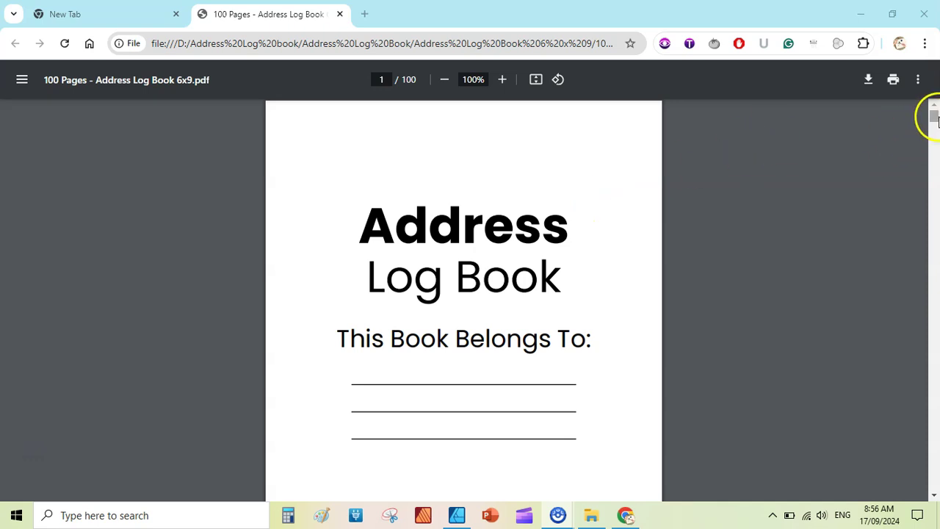
In File Explorer, navigate to Address Log Book 6 x 9 > Source Files.
drag(936, 116, 936, 121)
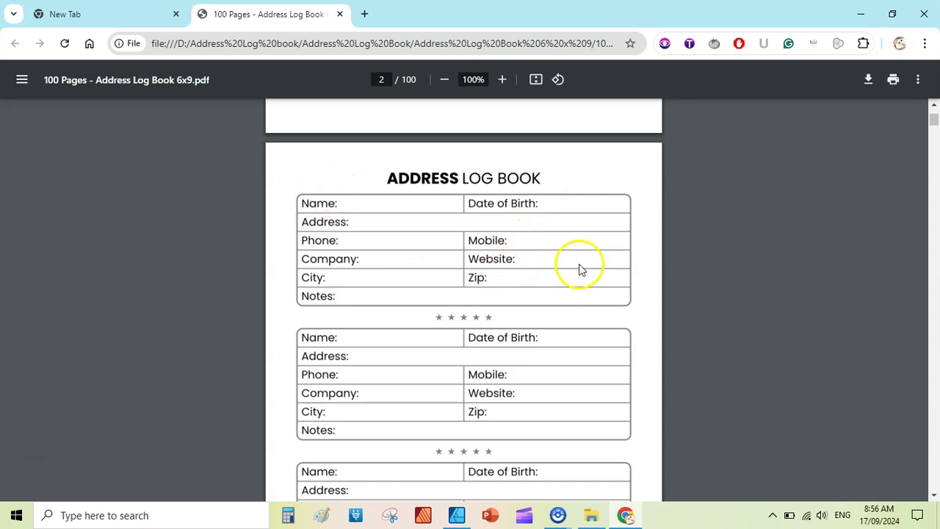
drag(933, 119, 934, 115)
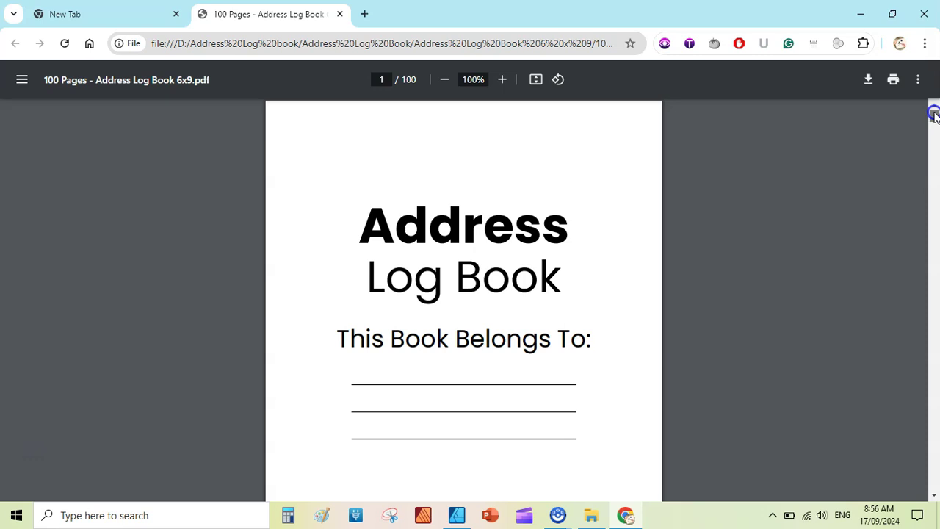
drag(933, 114, 582, 523)
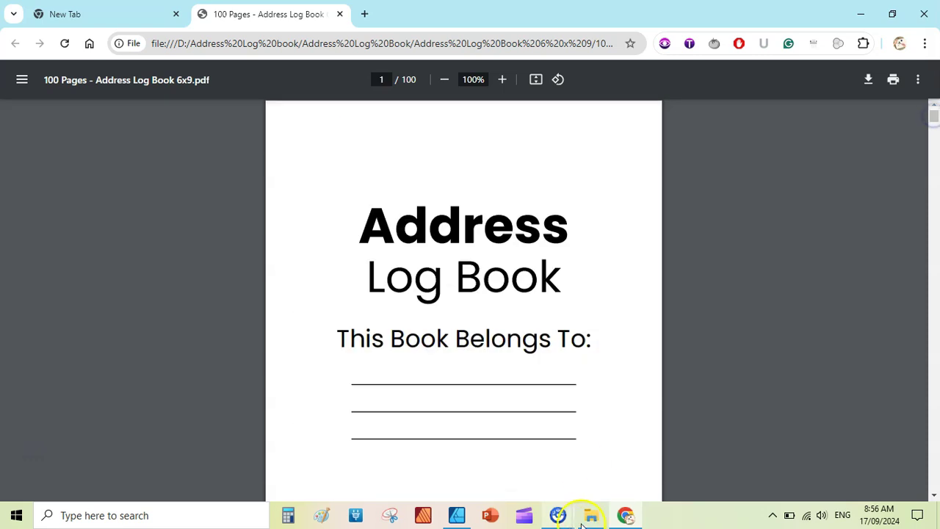
click(592, 515)
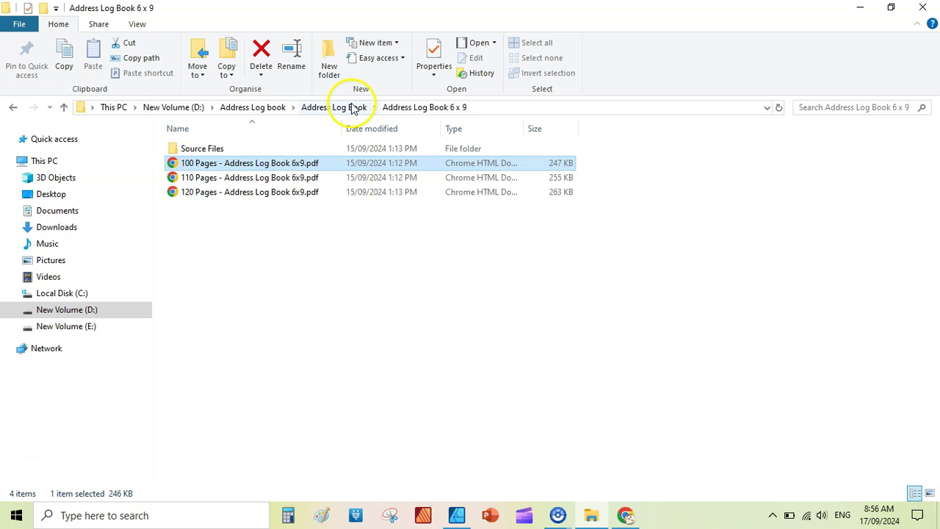
click(348, 107)
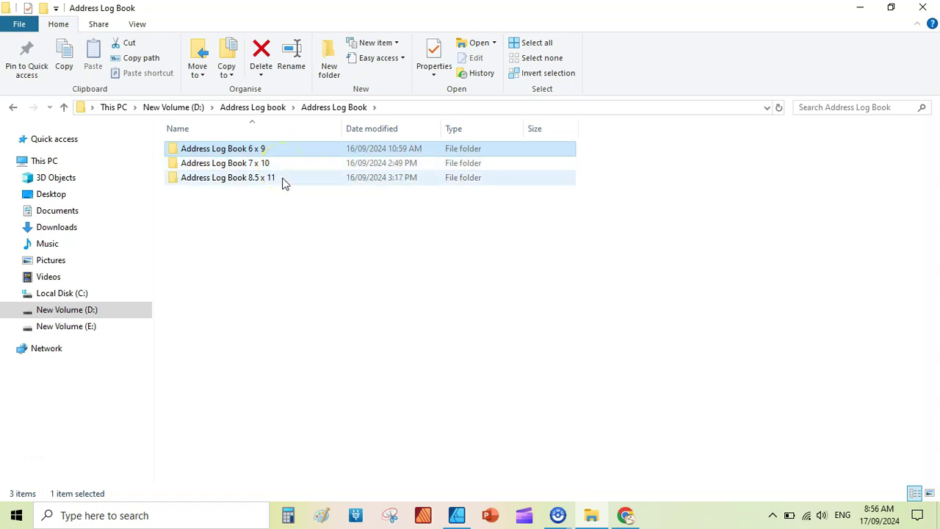
double_click(271, 151)
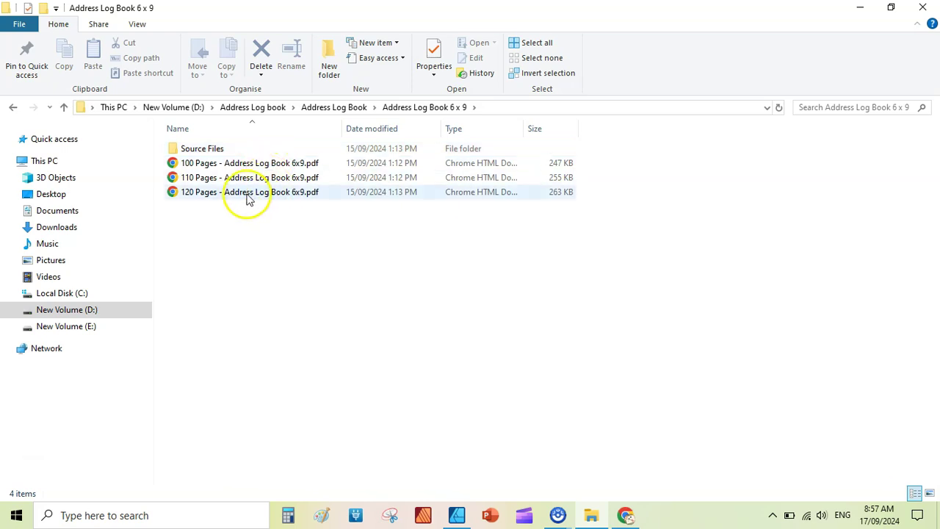
click(211, 150)
double_click(210, 152)
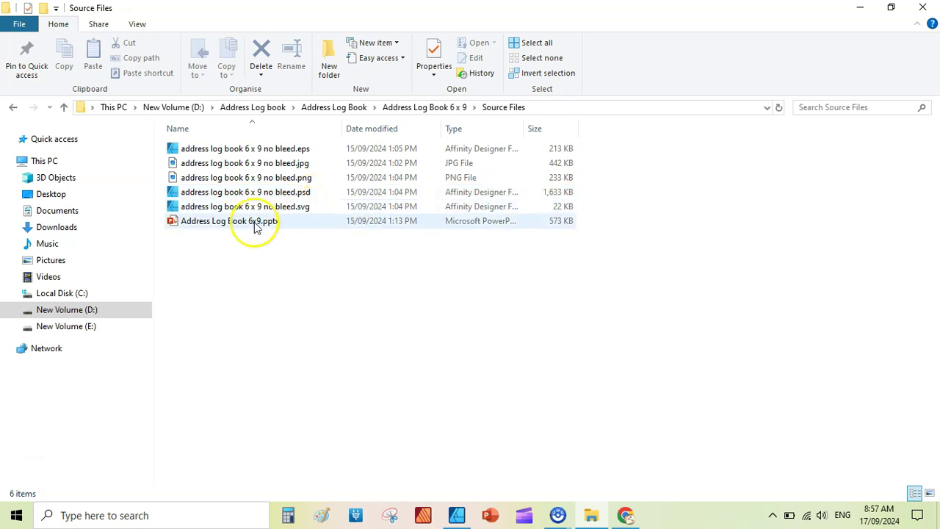
Open Address Log Book 6x9.pptx, review the contact tables on slide 3, then return to Affinity Designer.
double_click(228, 222)
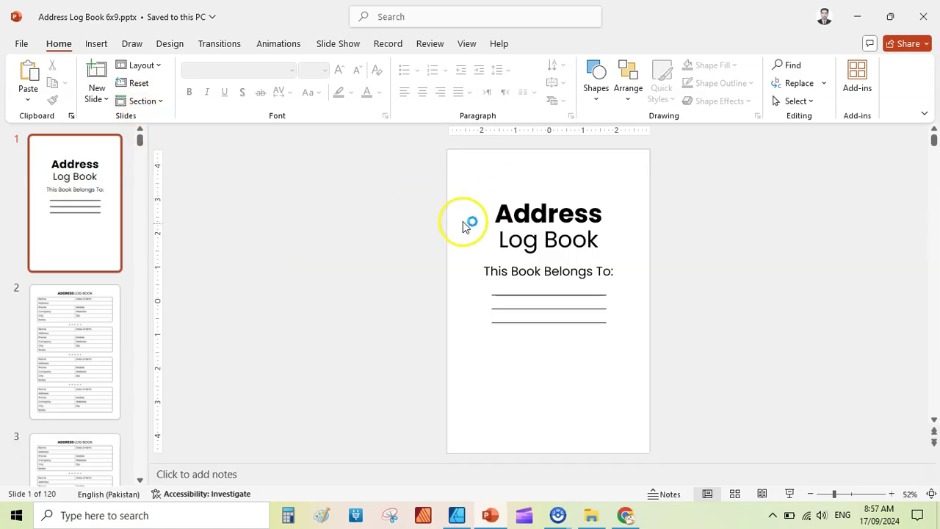
click(76, 350)
key(Down)
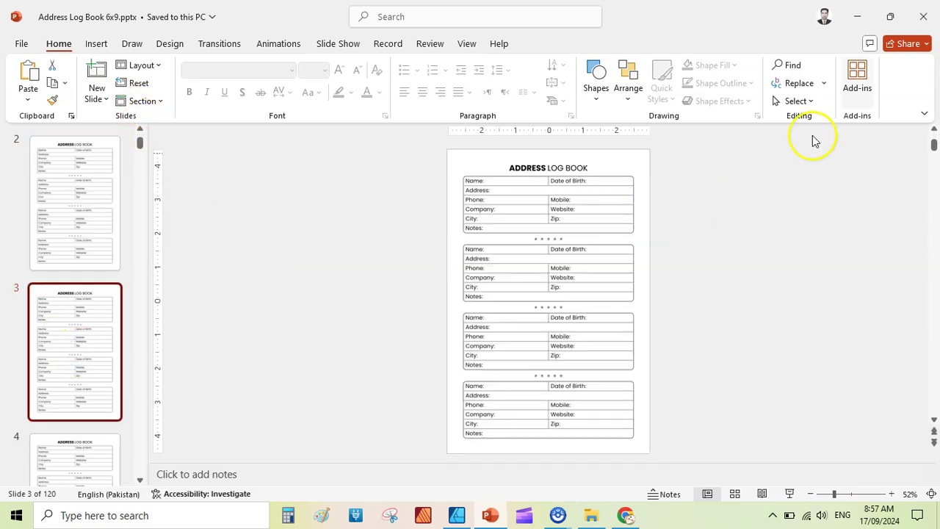
click(924, 16)
click(457, 515)
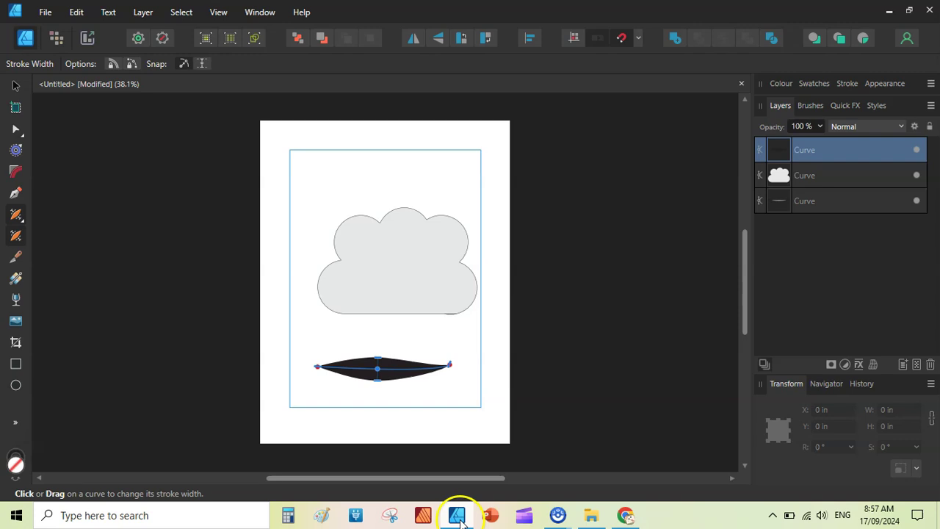
Close the old untitled drawing without saving and start a new document.
click(742, 83)
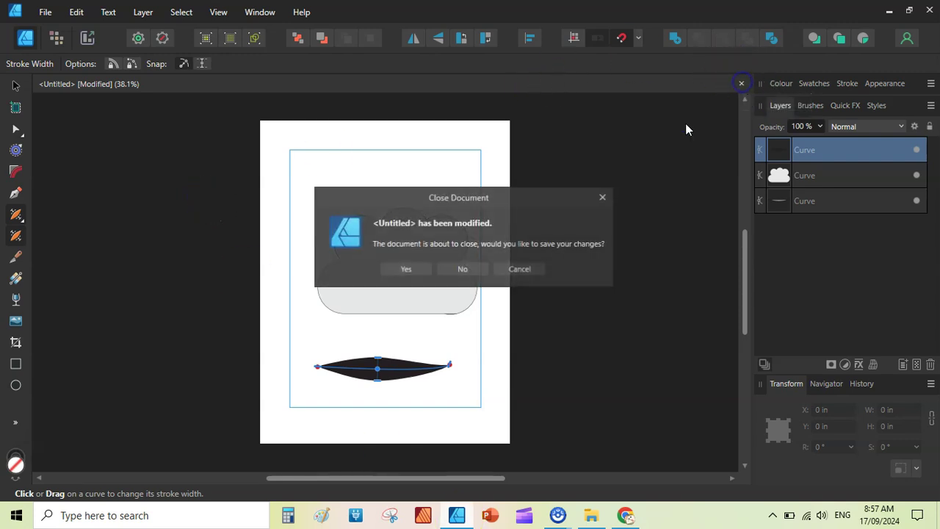
click(465, 268)
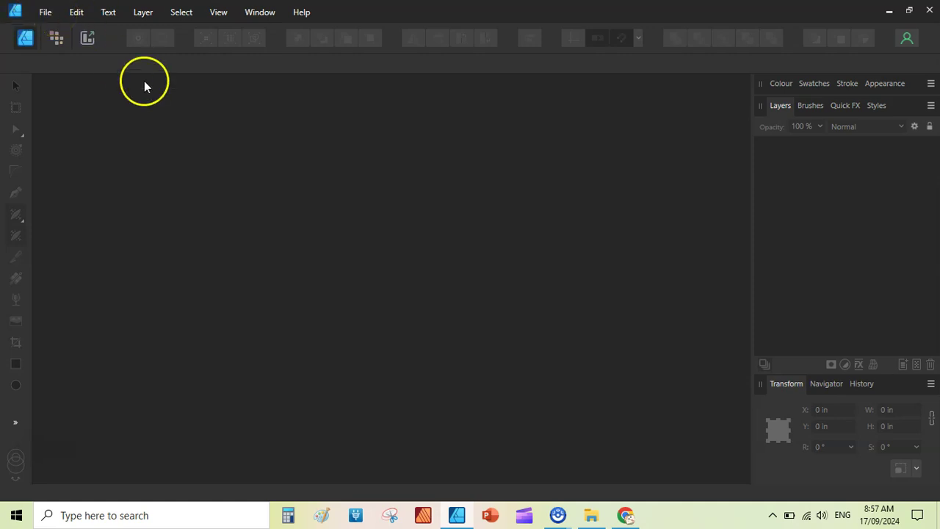
click(41, 12)
click(116, 46)
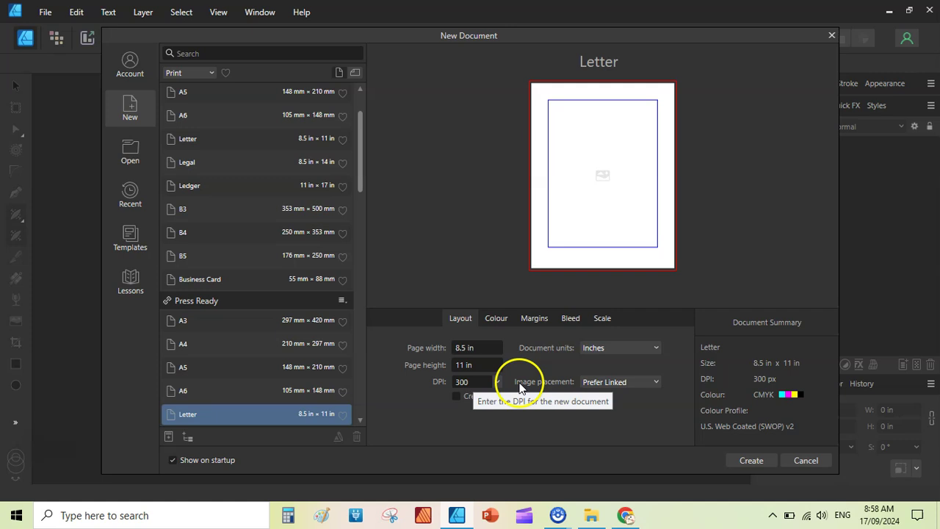
Give the new Letter document 0.375 in margins on all sides and 0 in bleed.
click(498, 317)
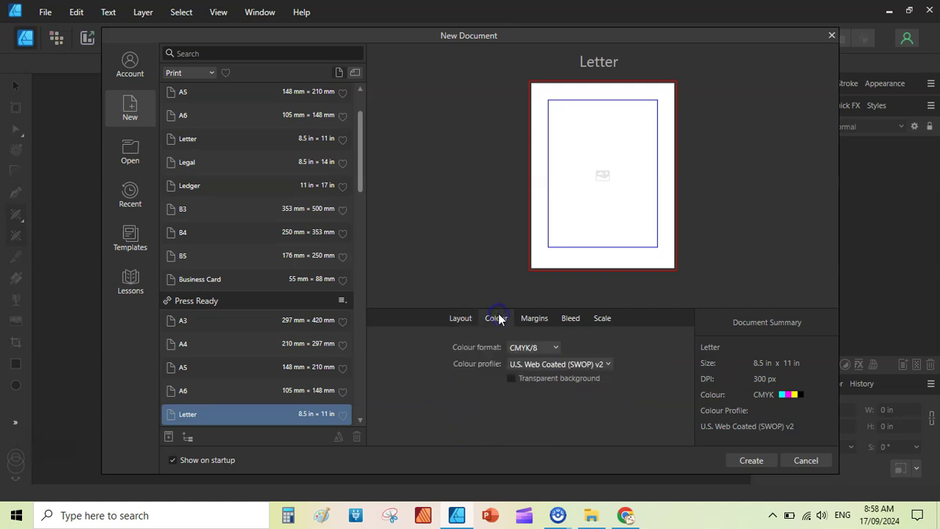
click(537, 320)
click(498, 361)
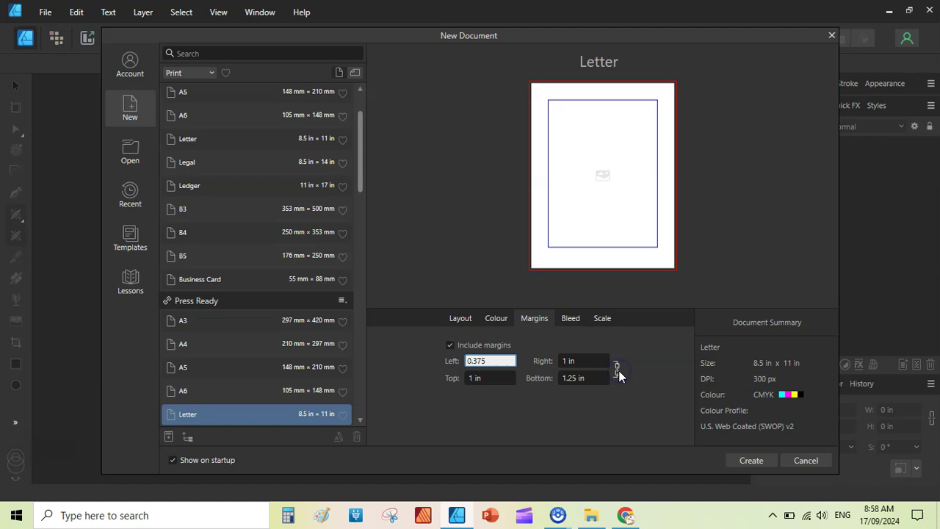
text(0.375)
click(599, 364)
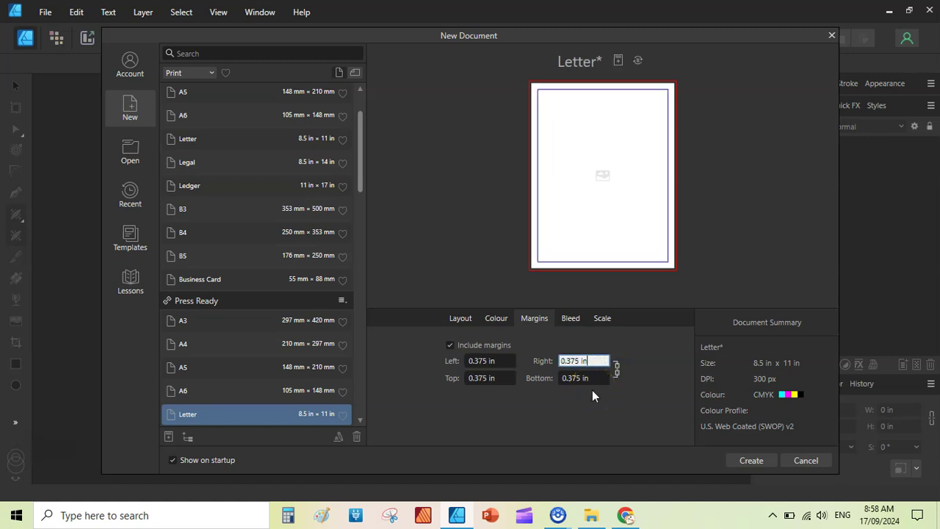
click(570, 319)
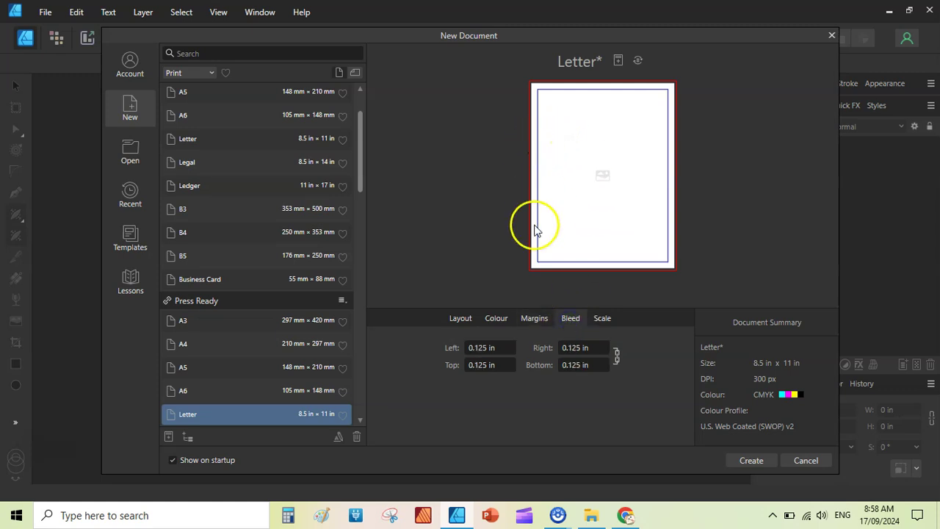
click(507, 346)
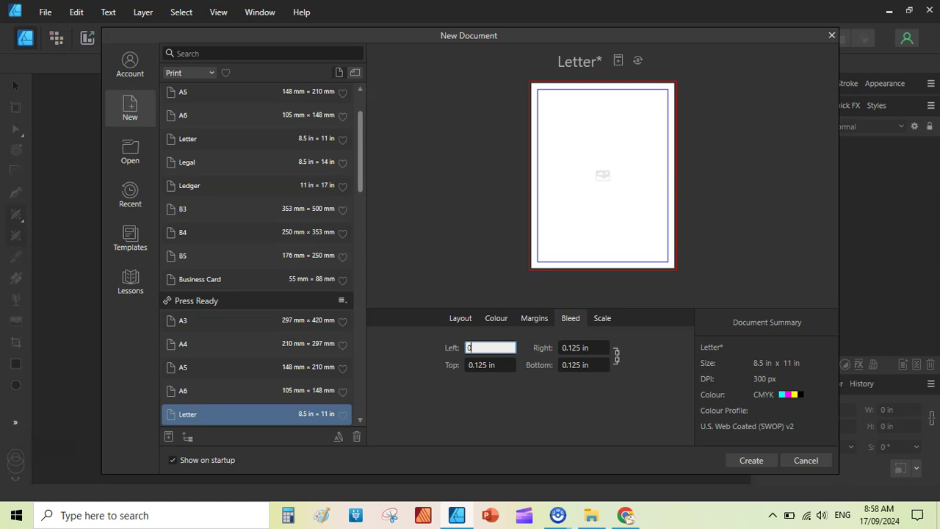
text(0)
click(599, 347)
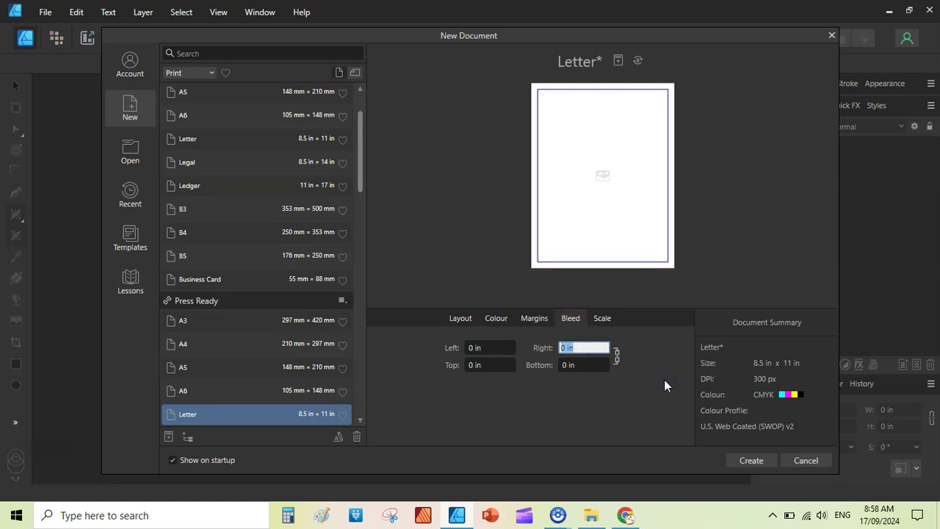
Create the Letter page, then widen its linked margins to 0.5 in in Document Setup.
click(750, 461)
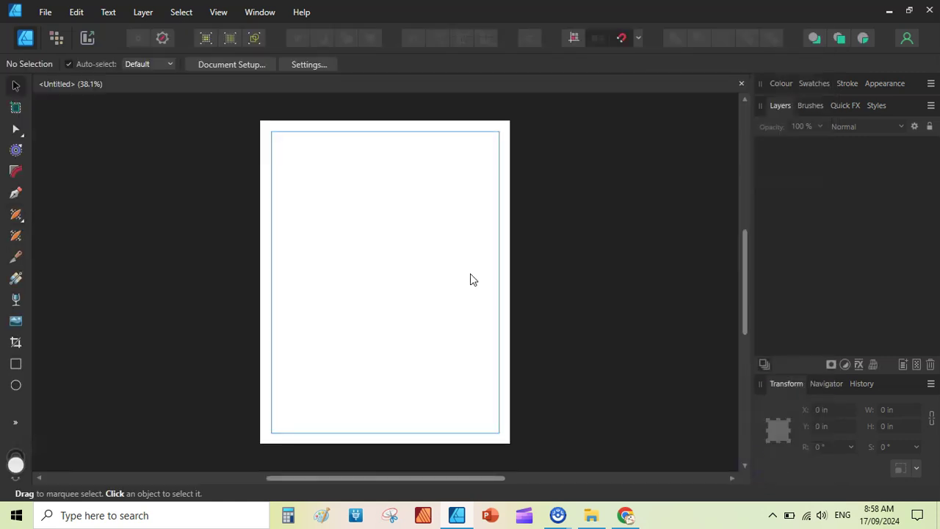
click(239, 65)
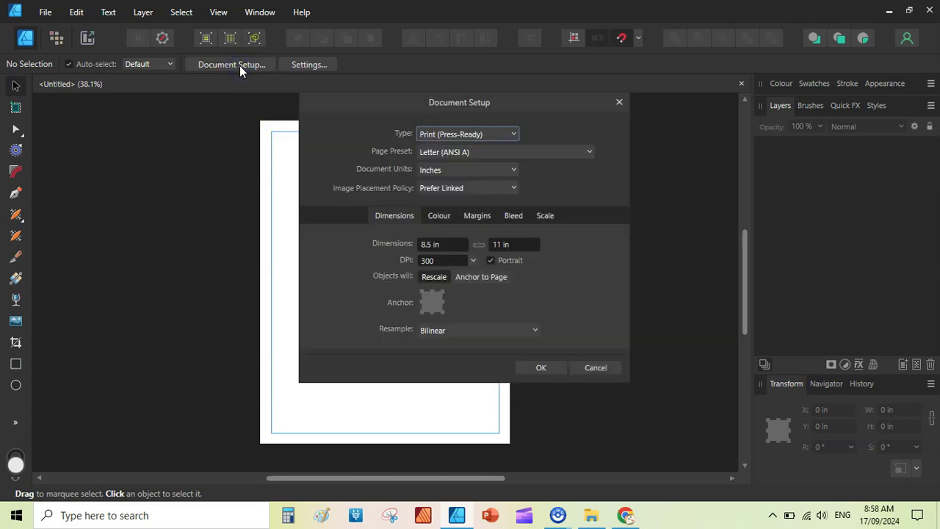
click(478, 215)
click(444, 260)
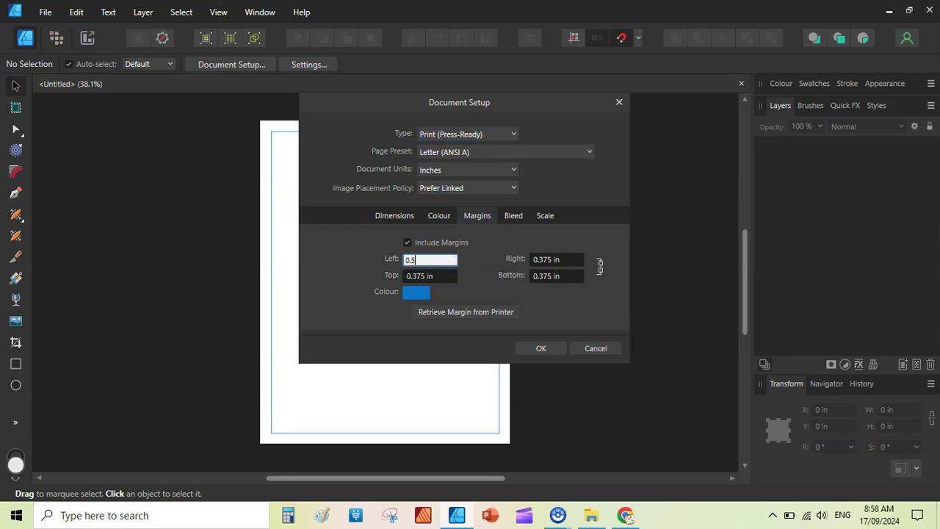
text(0.5)
click(569, 259)
key(Return)
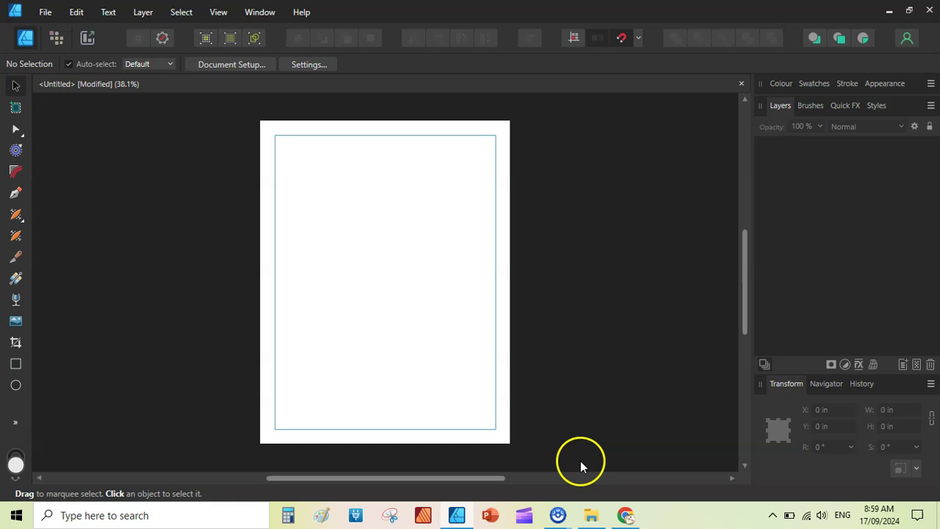
Add artistic text reading 'ADDRESS LOG BOOK' near the top of the page.
click(16, 422)
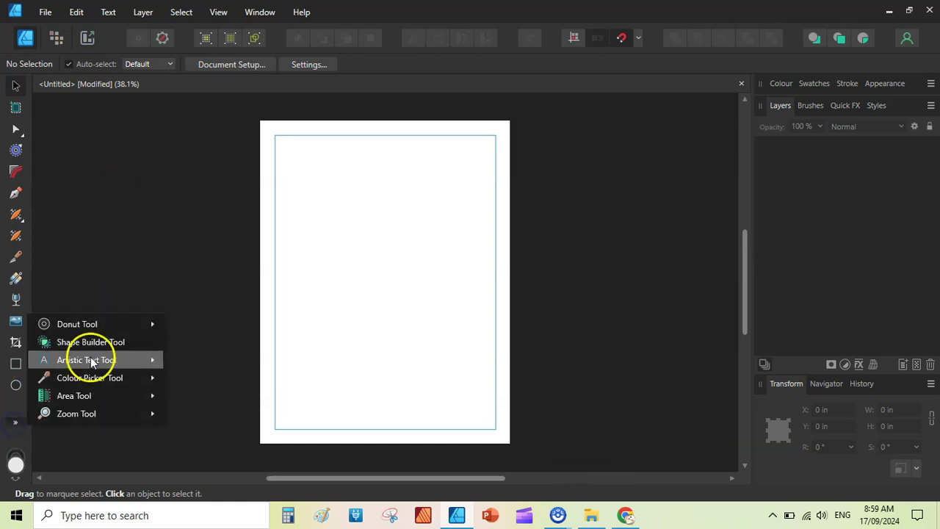
mouse_move(94, 360)
click(202, 360)
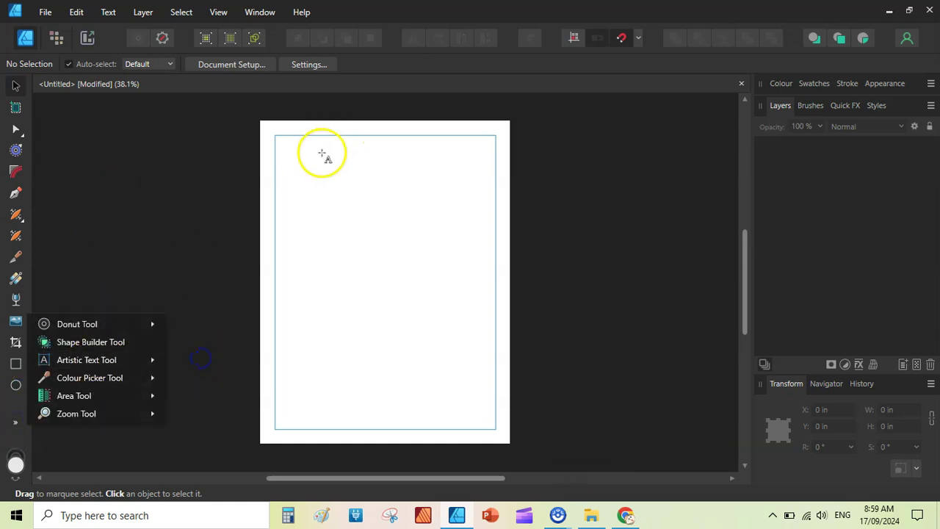
drag(312, 147, 378, 169)
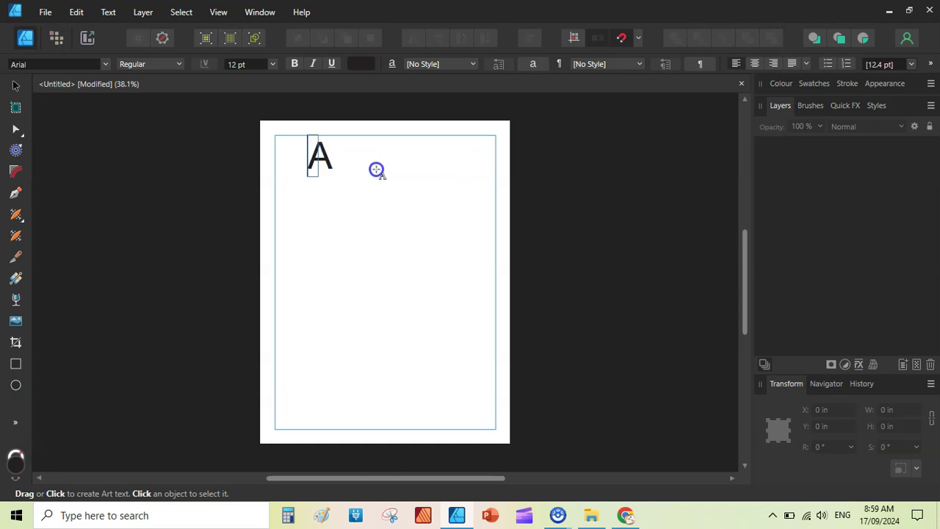
text(a)
key(BackSpace)
text(ADDRESS)
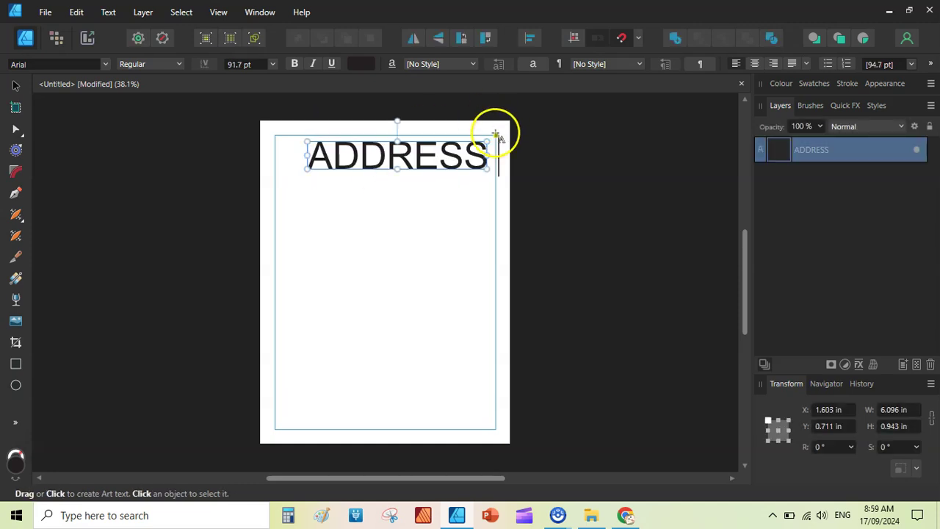
drag(438, 163, 418, 157)
text(L)
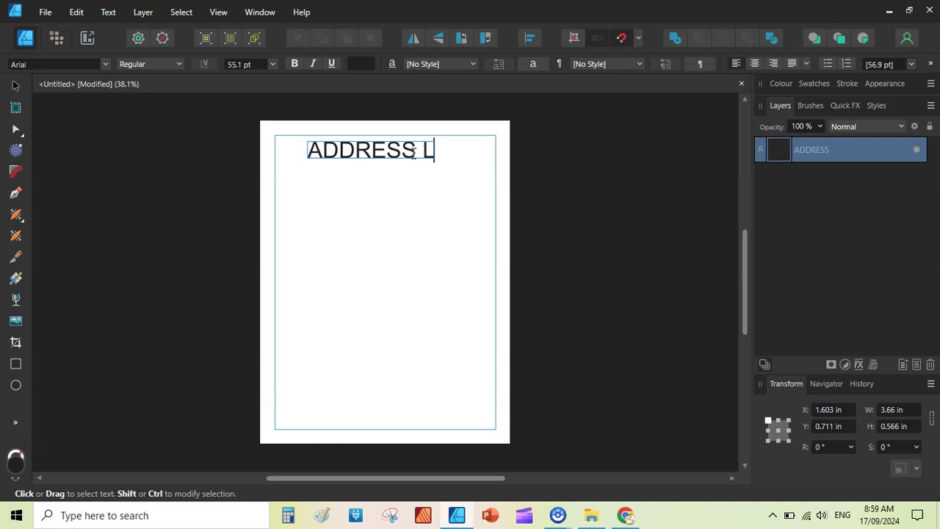
text(OG BOO)
Centre the title horizontally on the page and zoom in to 75%.
drag(525, 157, 476, 153)
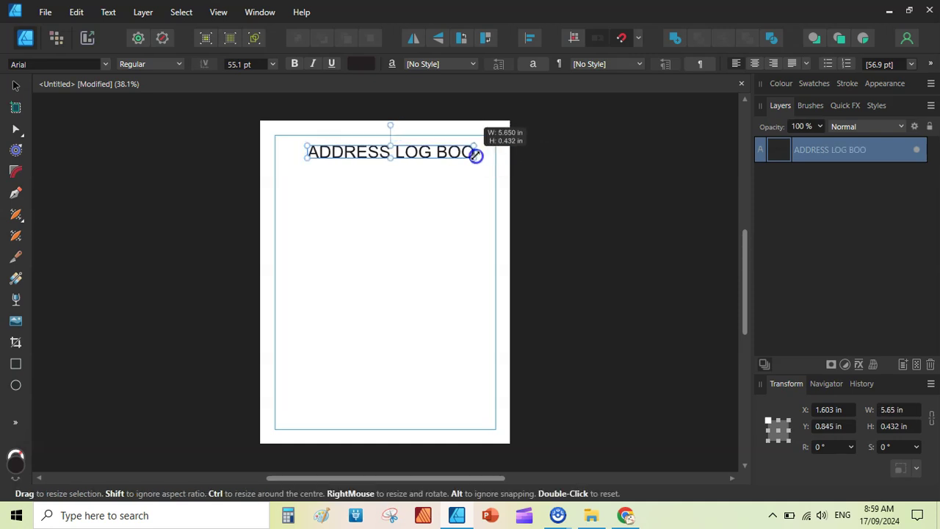
drag(743, 246, 739, 216)
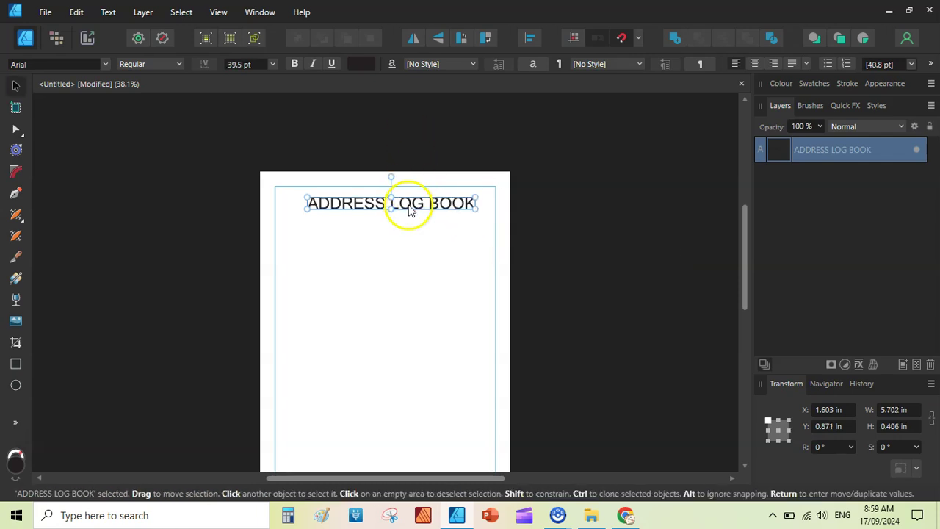
drag(405, 205, 405, 204)
key(ctrl+equal)
scroll(554, 210, up, 3)
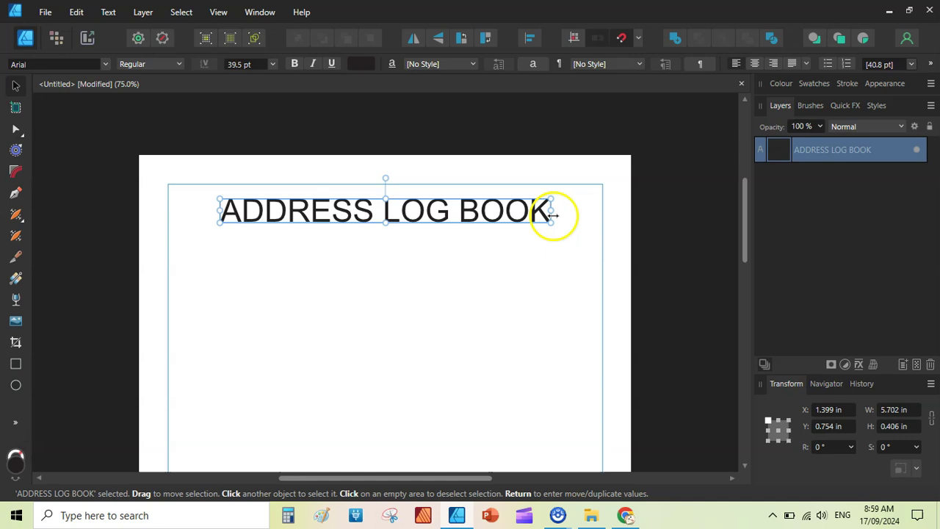
Set the title in Poppins, with ADDRESS bold and LOG BOOK regular weight.
triple_click(376, 211)
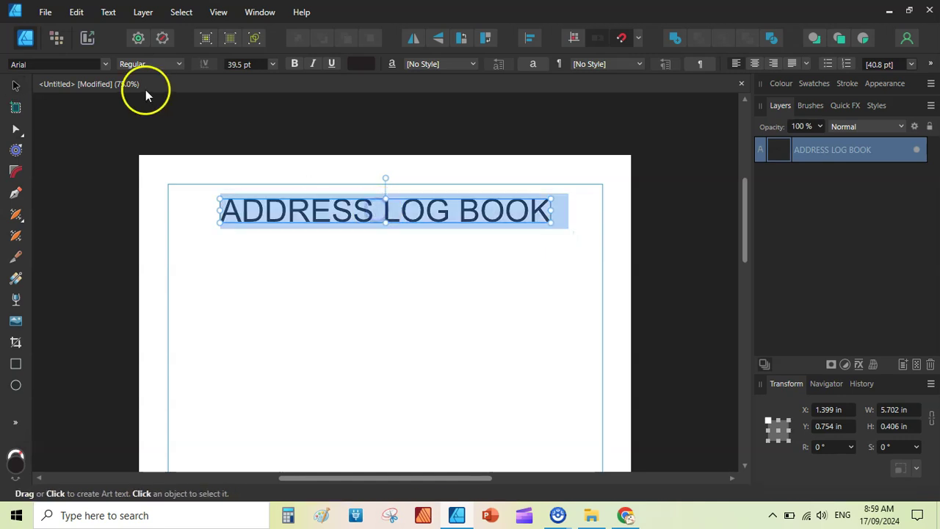
click(72, 66)
text(Poppins)
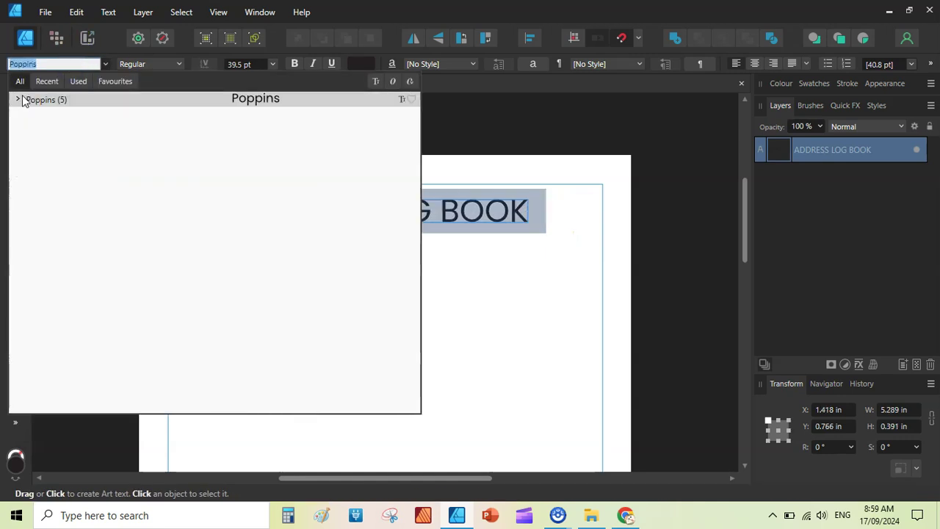
click(67, 174)
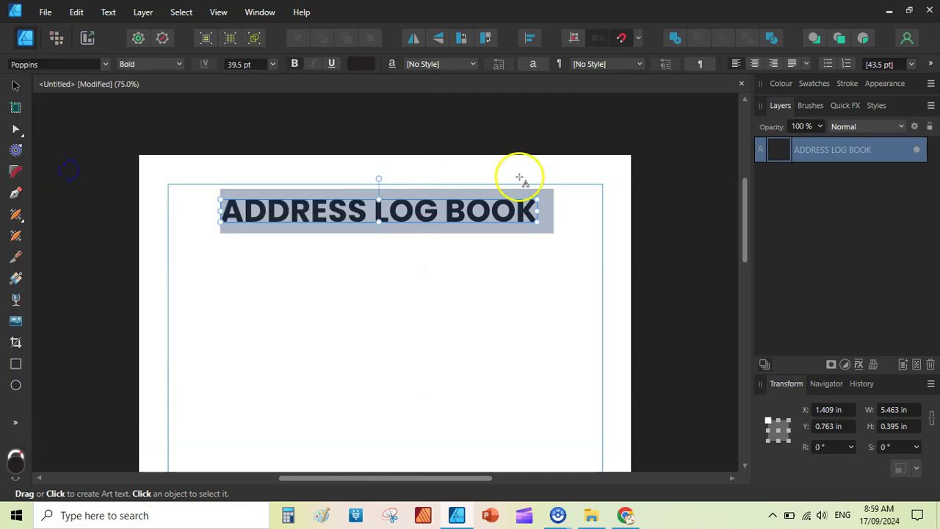
click(374, 212)
drag(373, 212, 538, 207)
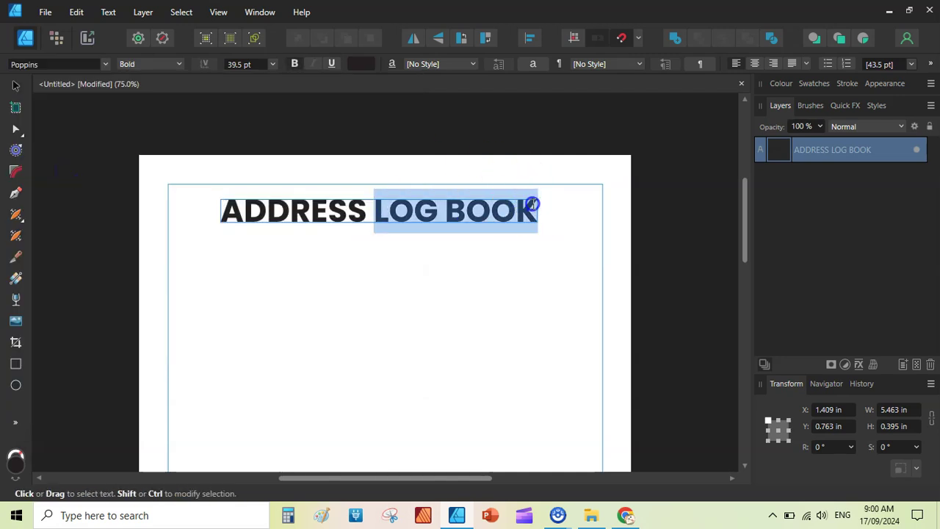
click(294, 65)
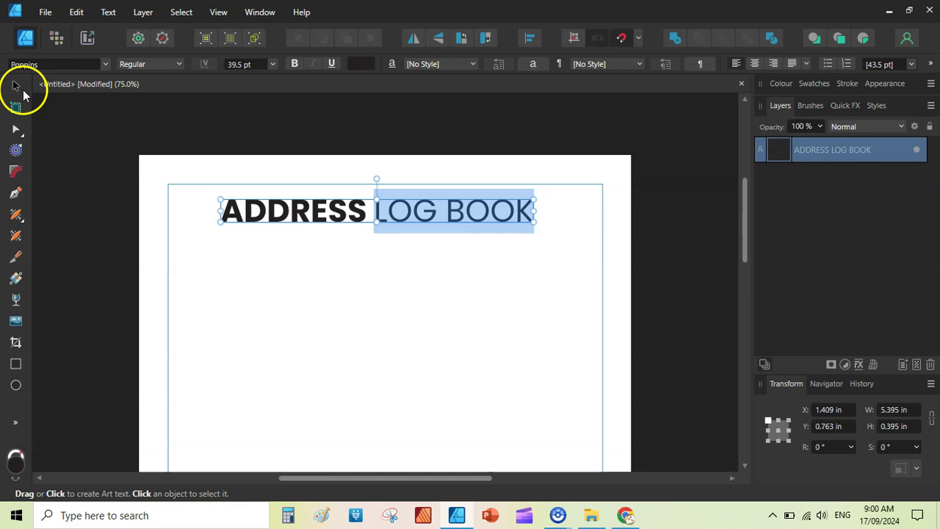
click(16, 86)
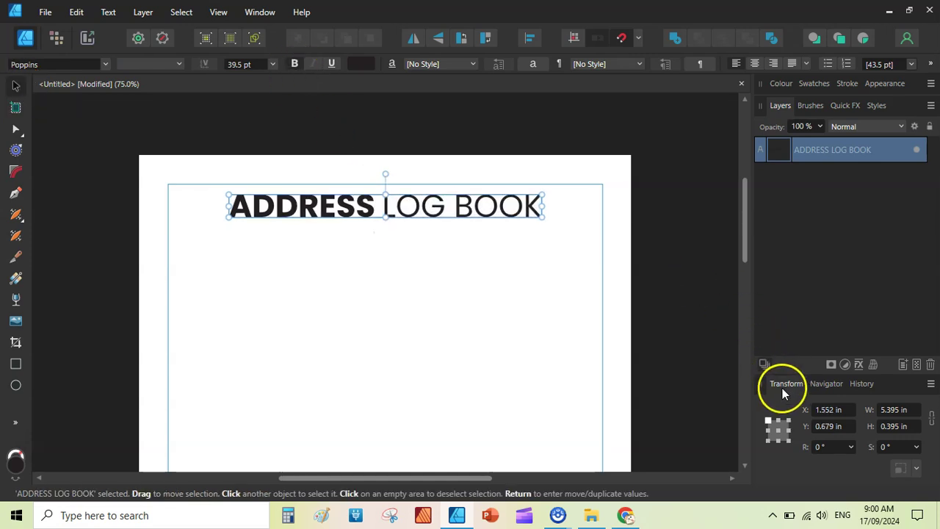
Set the title's vertical position to 0.75 in using the Transform panel.
click(847, 428)
click(260, 12)
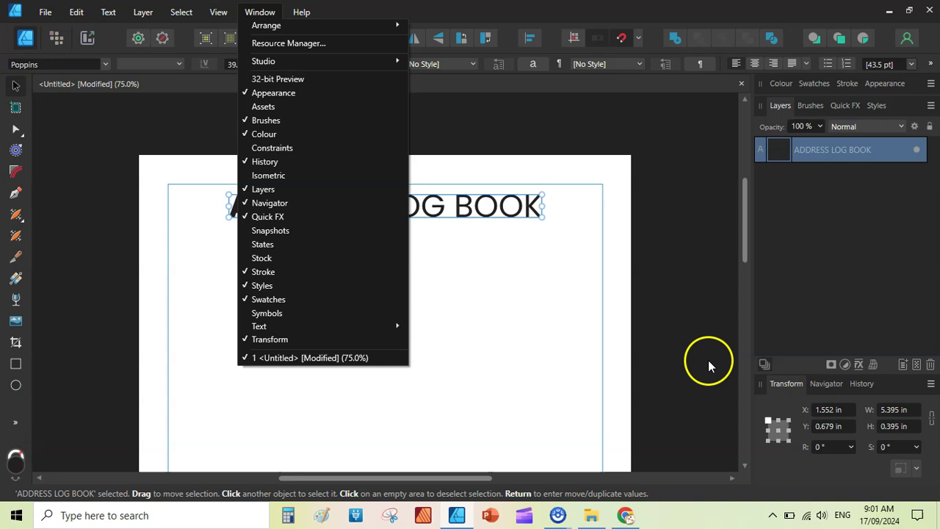
click(783, 383)
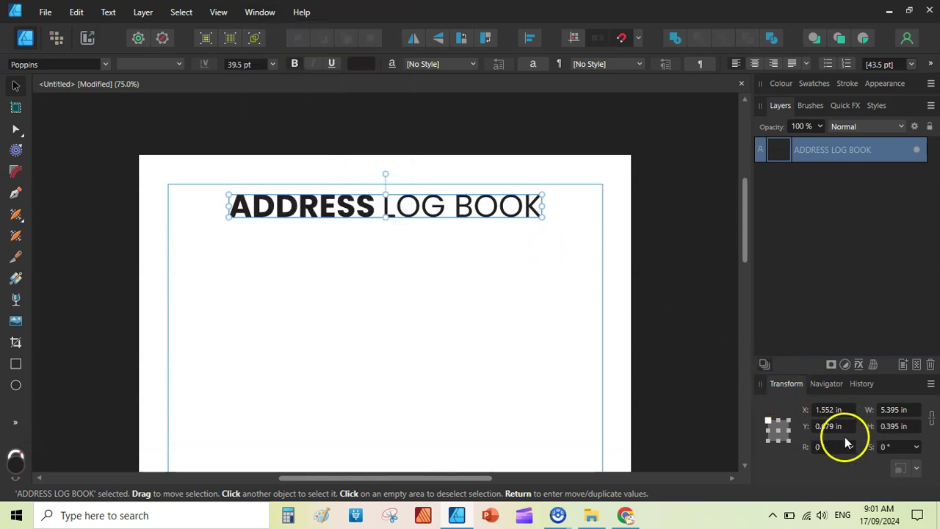
click(466, 210)
click(466, 204)
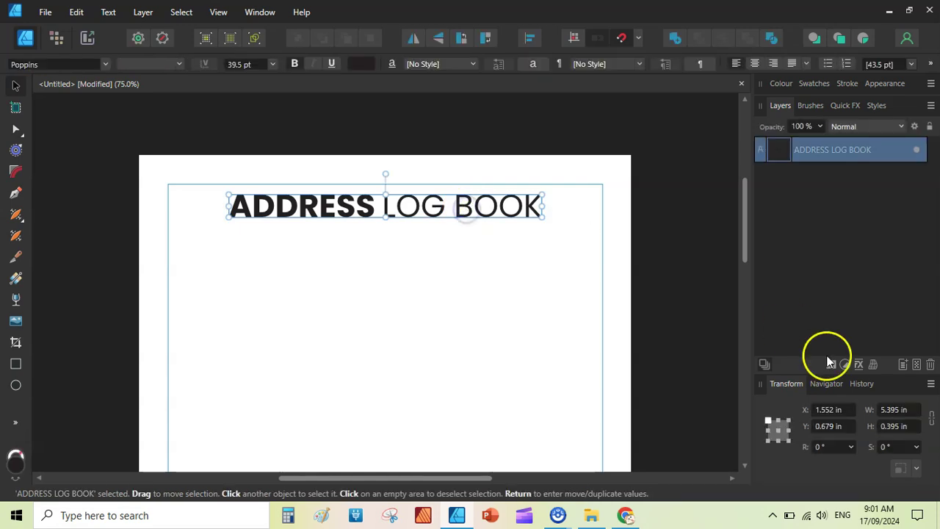
click(845, 426)
text(0)
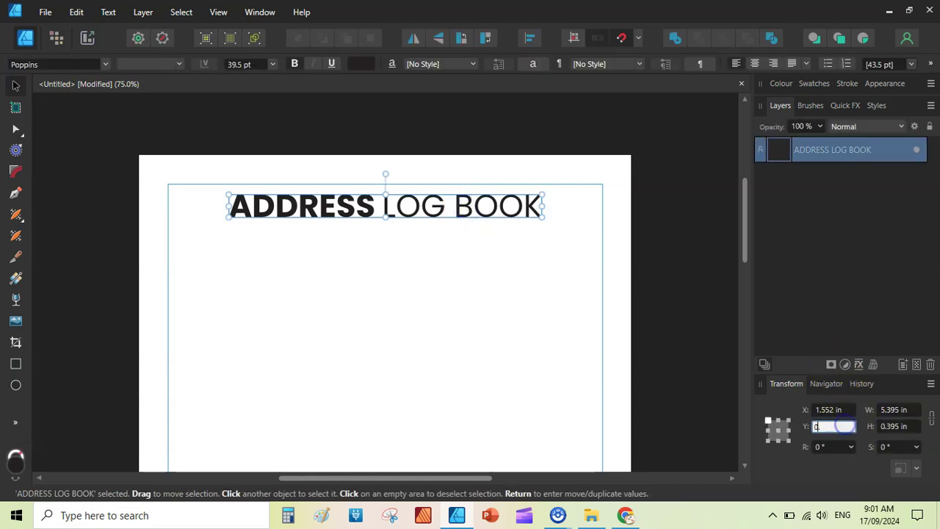
text(.75)
key(Return)
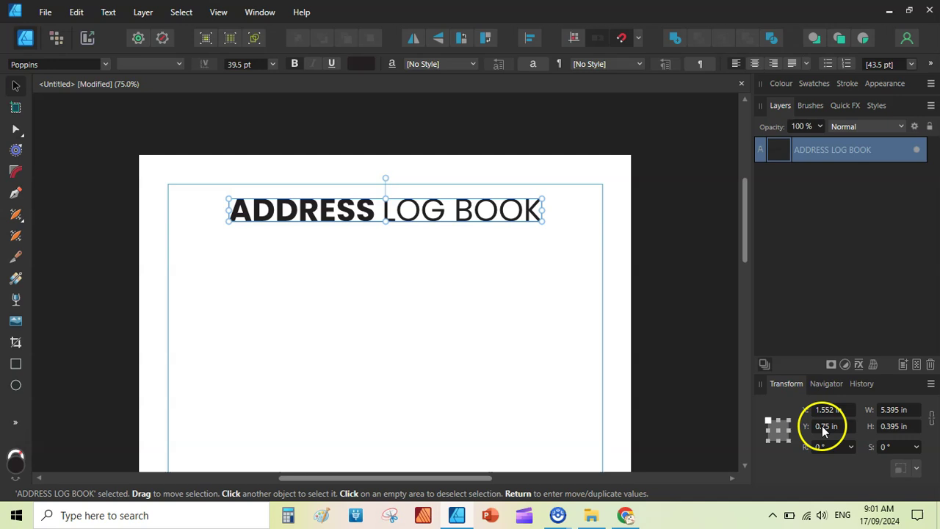
Move the title up to Y 0.5 in, keeping it centred on the page.
click(845, 410)
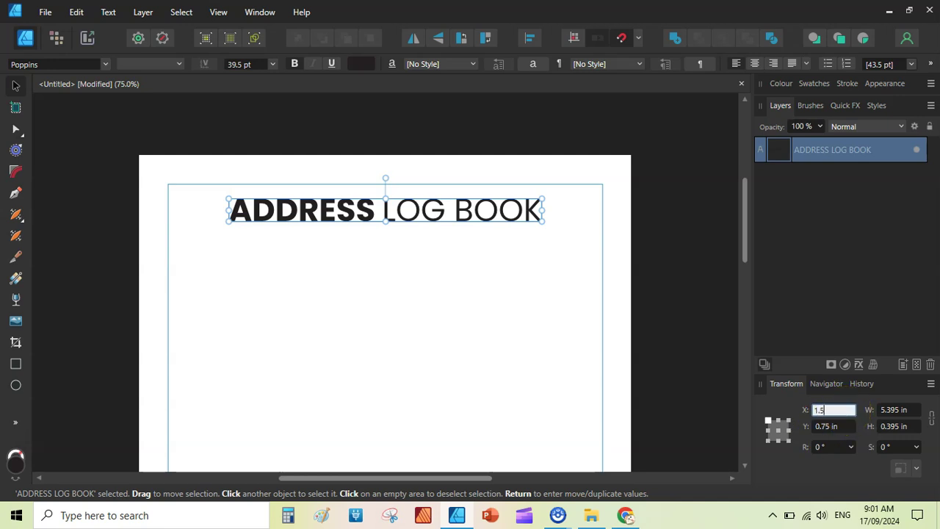
drag(418, 209, 417, 203)
click(882, 449)
click(841, 428)
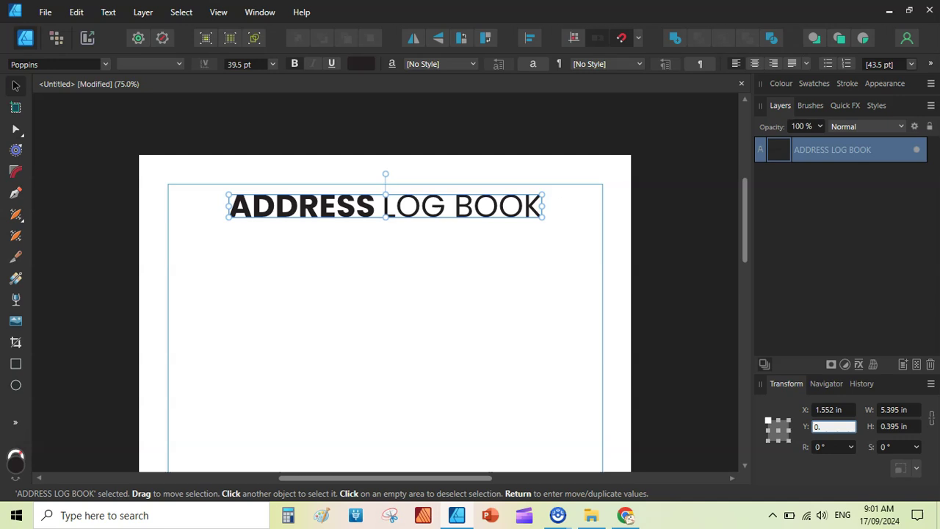
text(0.75)
key(Return)
drag(451, 210, 451, 199)
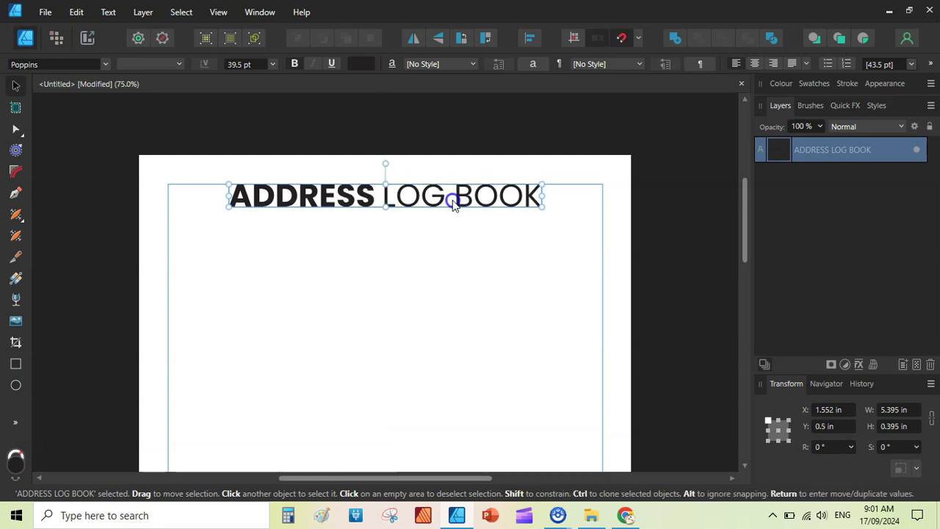
click(576, 315)
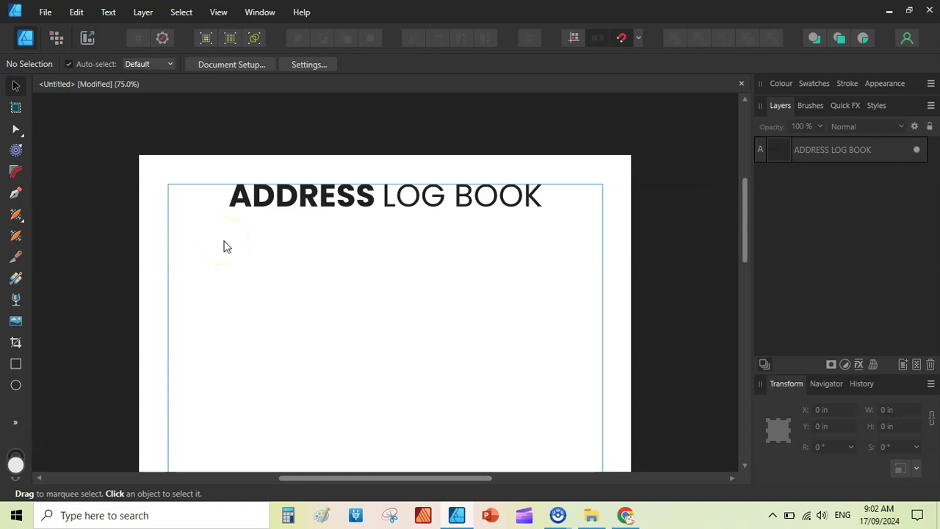
Open the 8.5 x 11 no bleed address log book design alongside the untitled page.
click(591, 515)
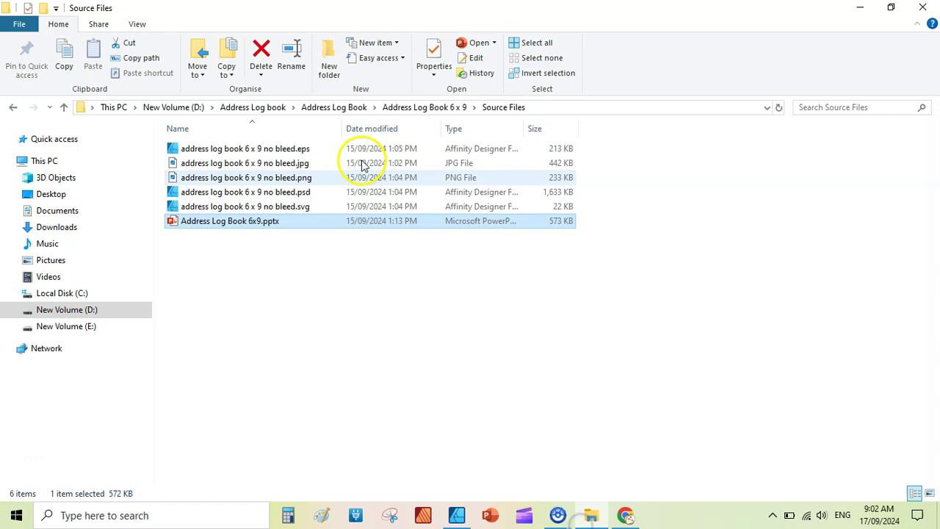
click(350, 107)
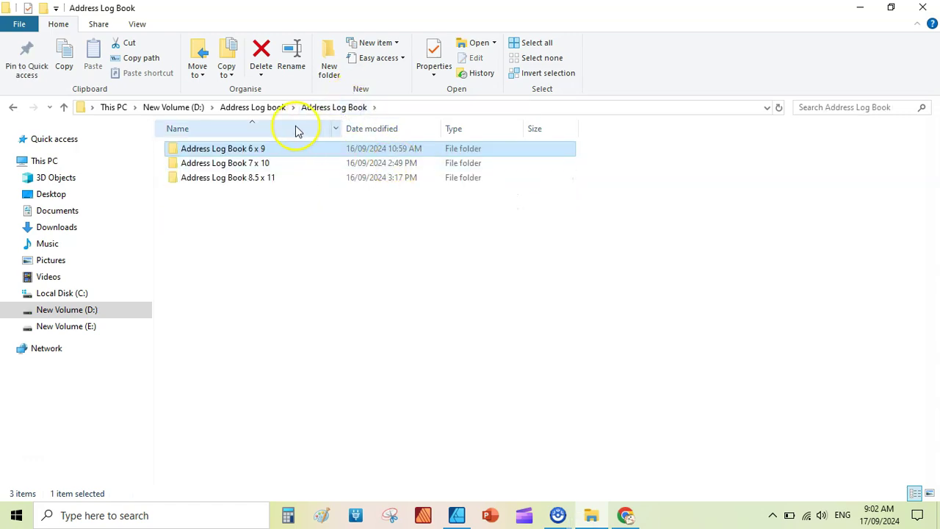
key(alt+Tab)
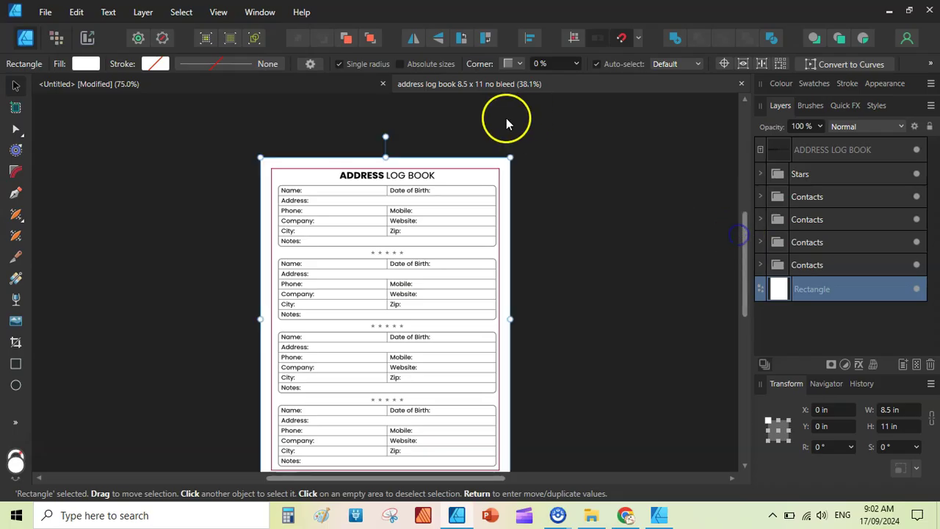
click(304, 92)
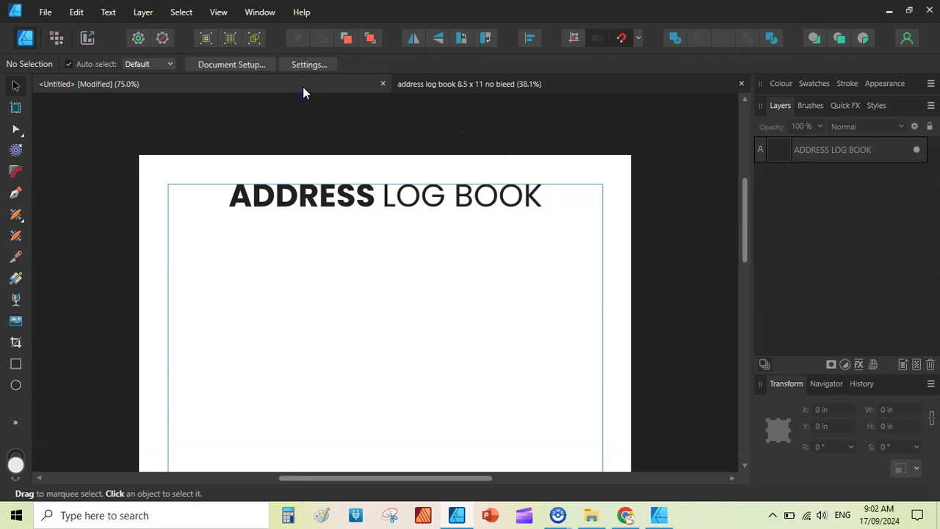
Save the new page as 'Address Log Book KDP' in D:\Address Log book.
click(45, 10)
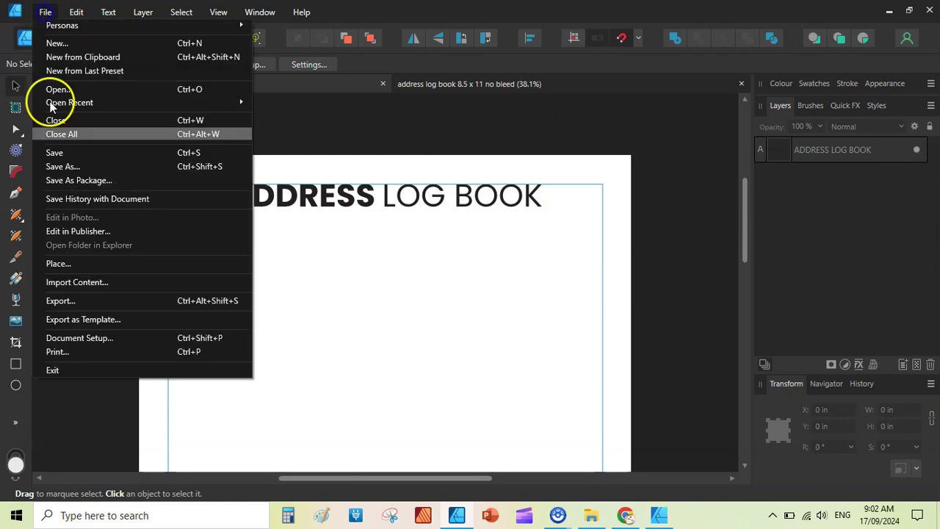
click(76, 155)
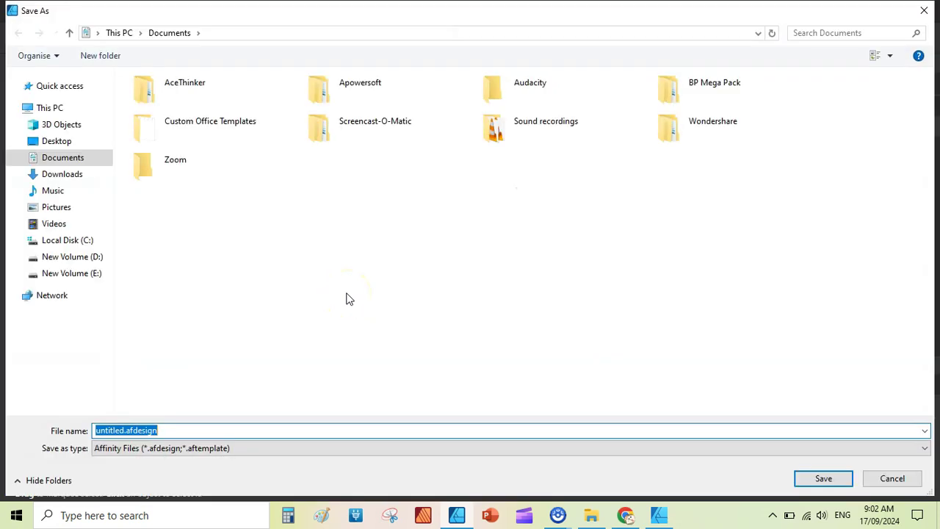
click(71, 273)
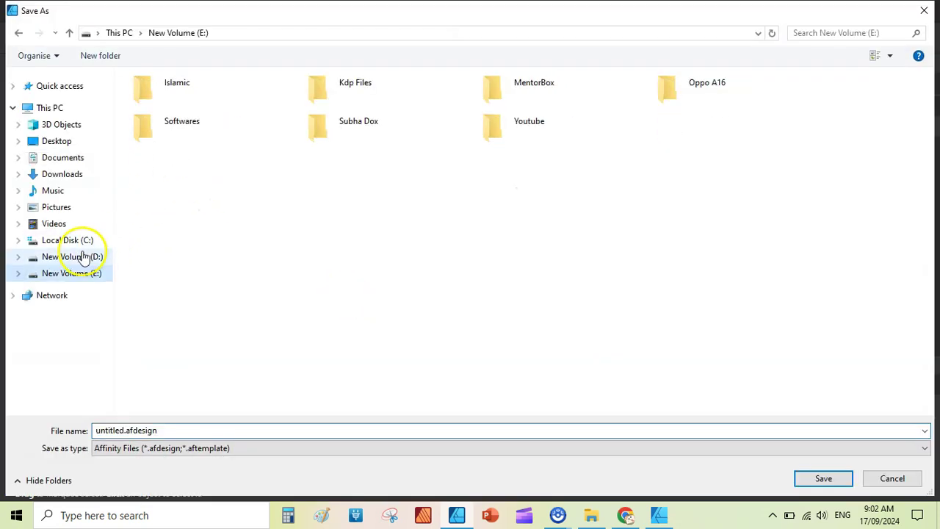
click(72, 256)
double_click(184, 97)
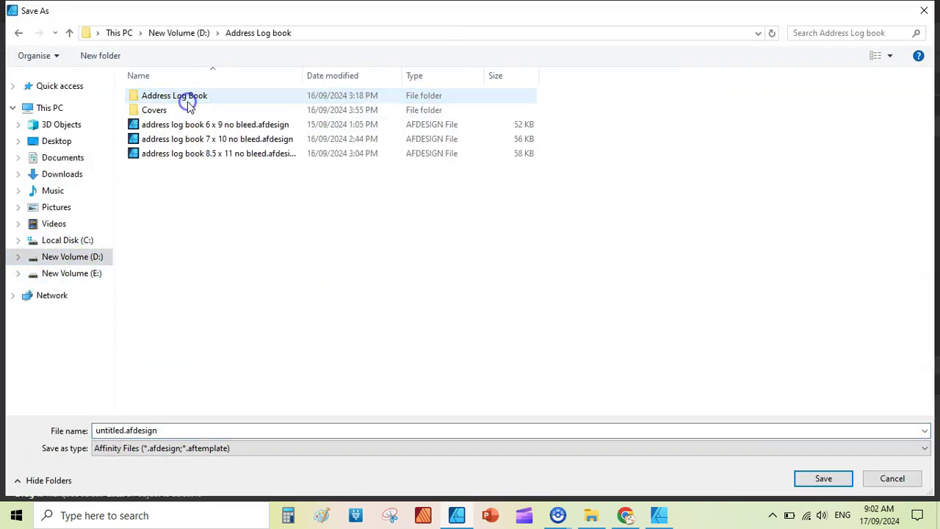
text(A)
key(Down)
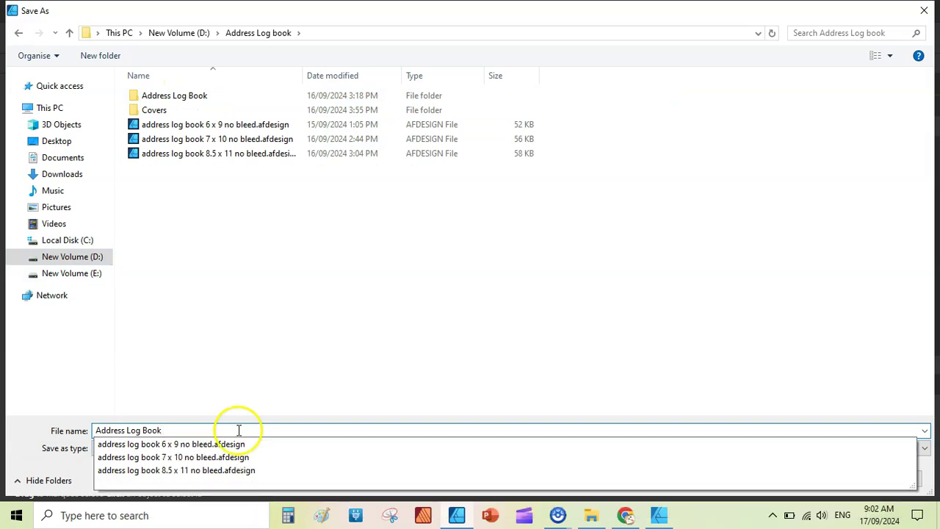
text(KDP)
key(Return)
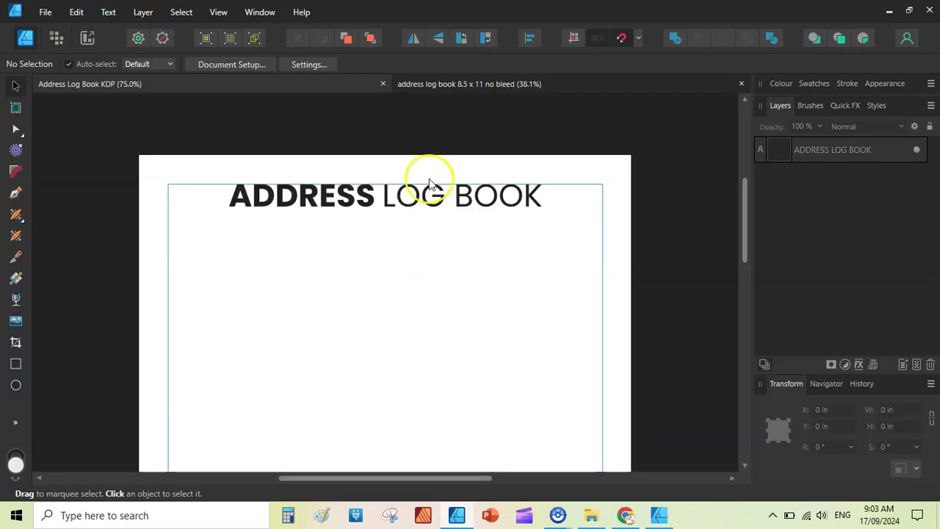
Zoom the reference design to 75% and draw a rectangle below the title.
click(433, 84)
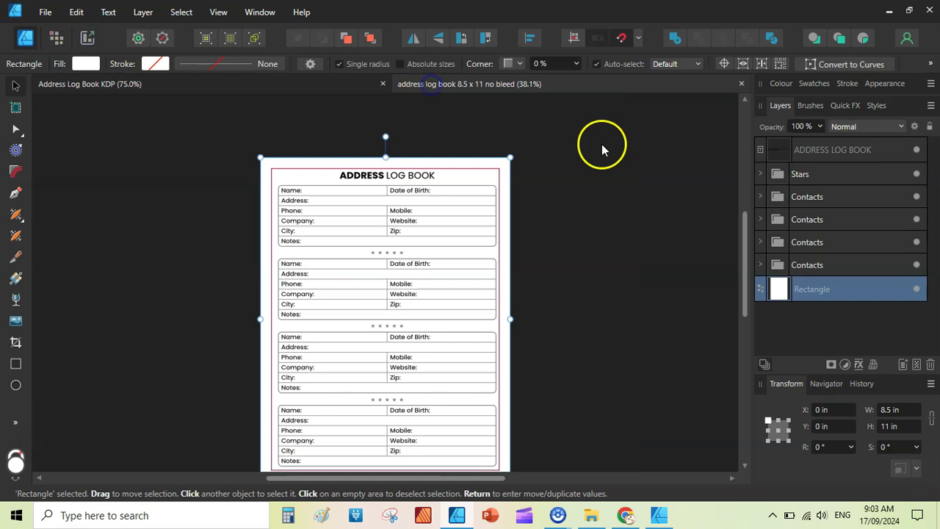
scroll(745, 237, up, 1)
key(ctrl+plus)
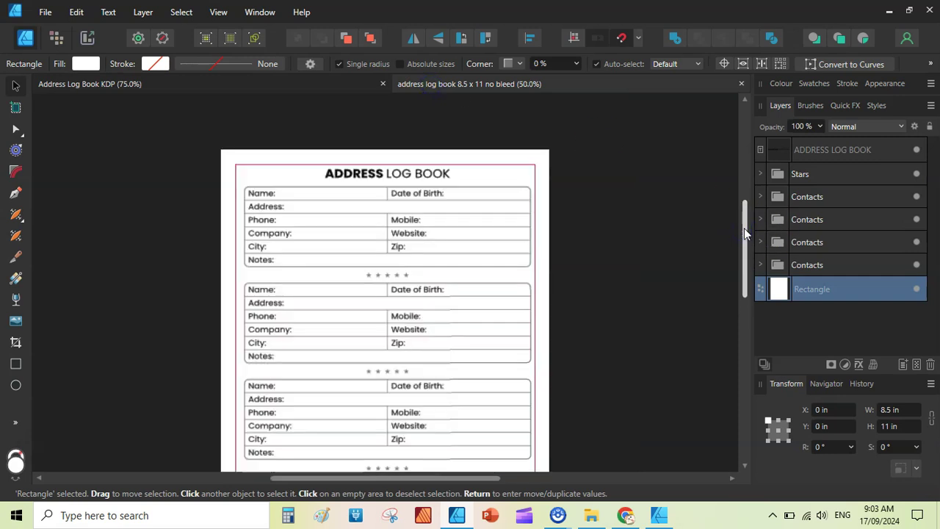
key(ctrl+plus)
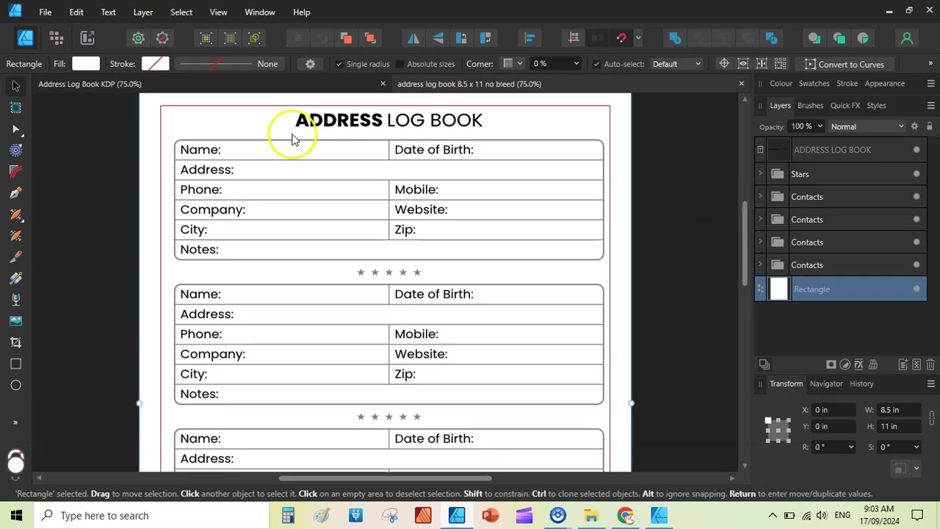
click(262, 83)
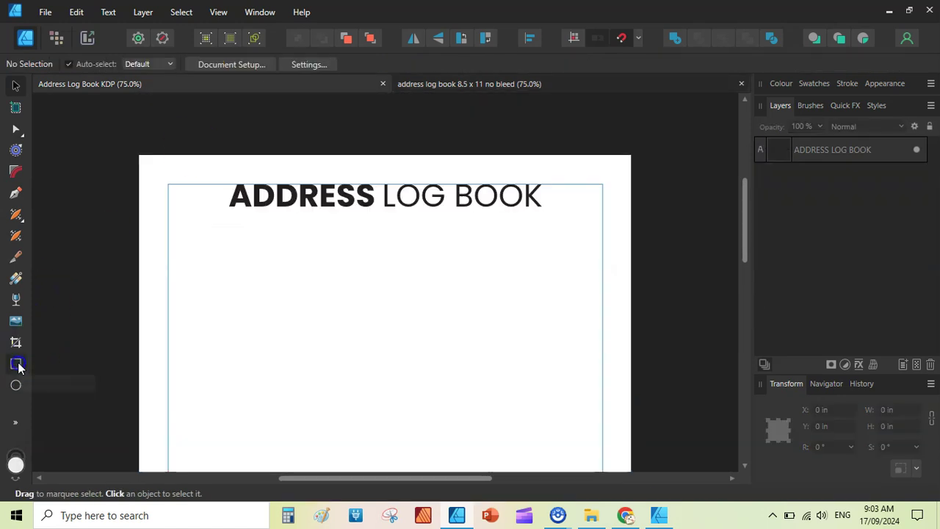
click(18, 365)
drag(177, 226, 594, 349)
key(v)
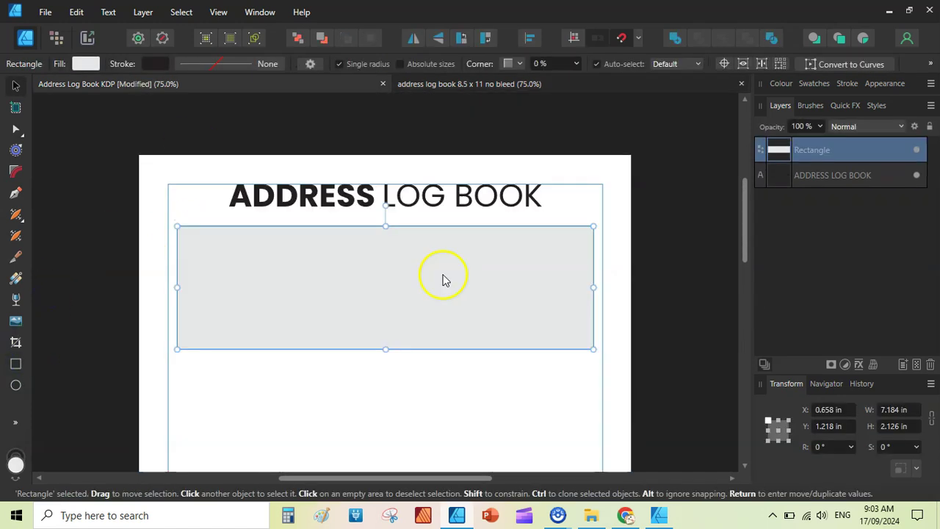
Read the reference contact table's size, then make the rectangle 7.4 in wide and centred.
click(411, 84)
click(289, 139)
click(294, 142)
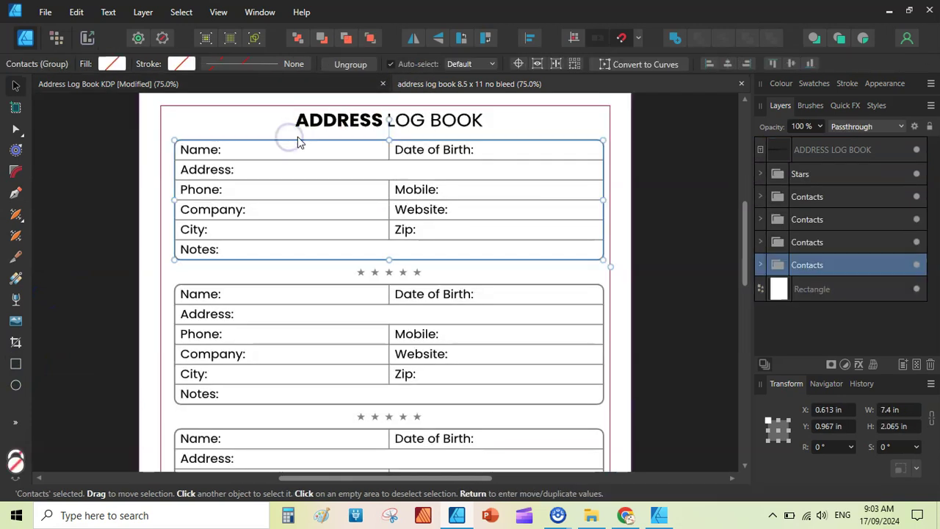
click(283, 84)
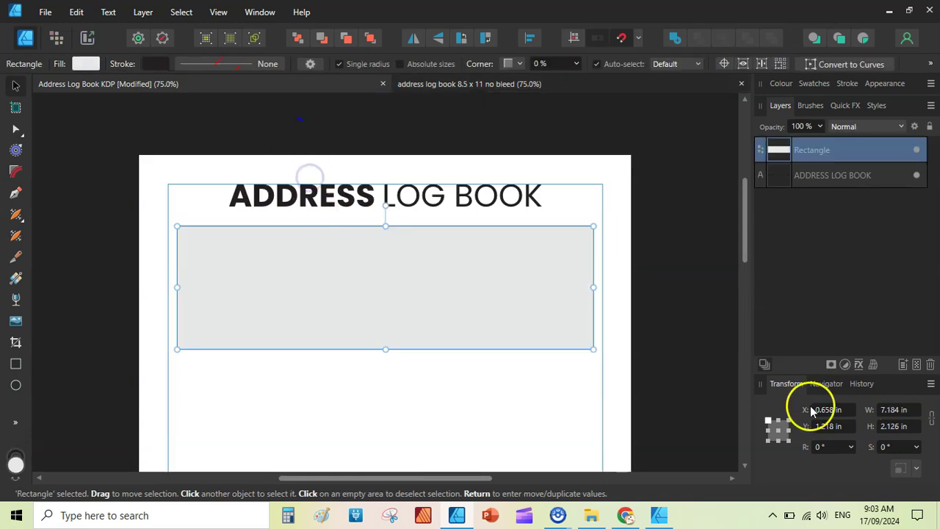
click(907, 413)
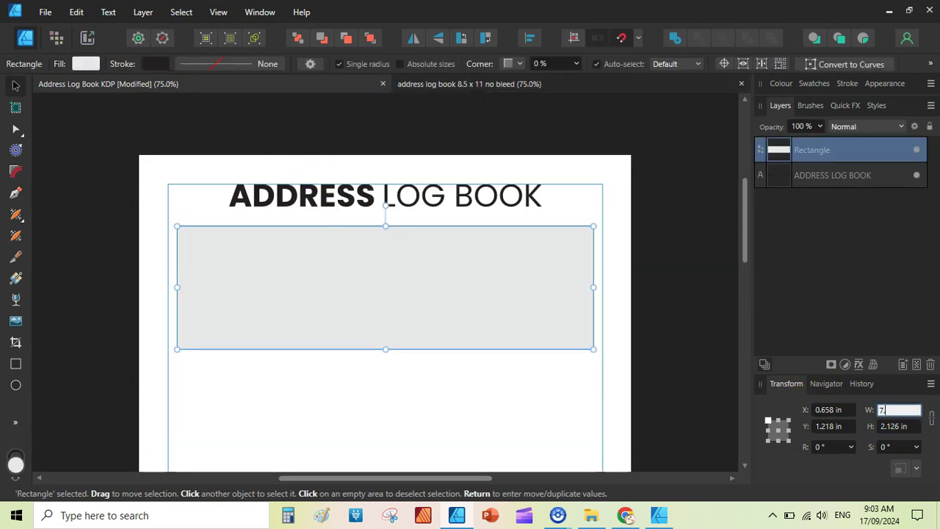
key(Return)
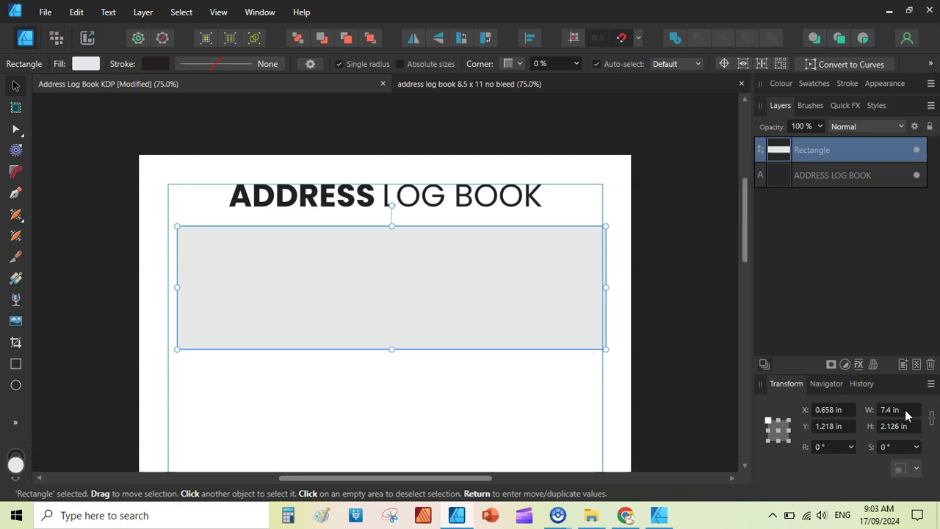
drag(576, 302, 562, 294)
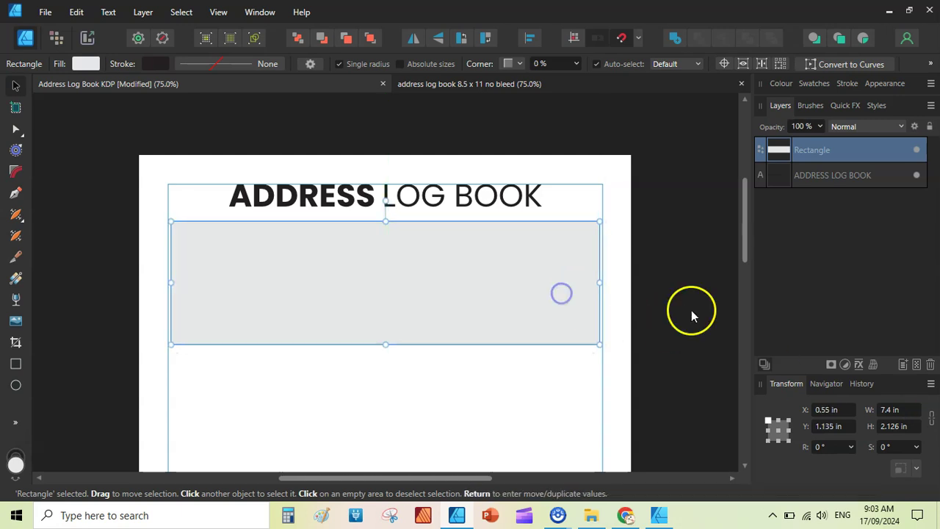
Set the rectangle's height to 2.065 in to match the reference table.
click(451, 91)
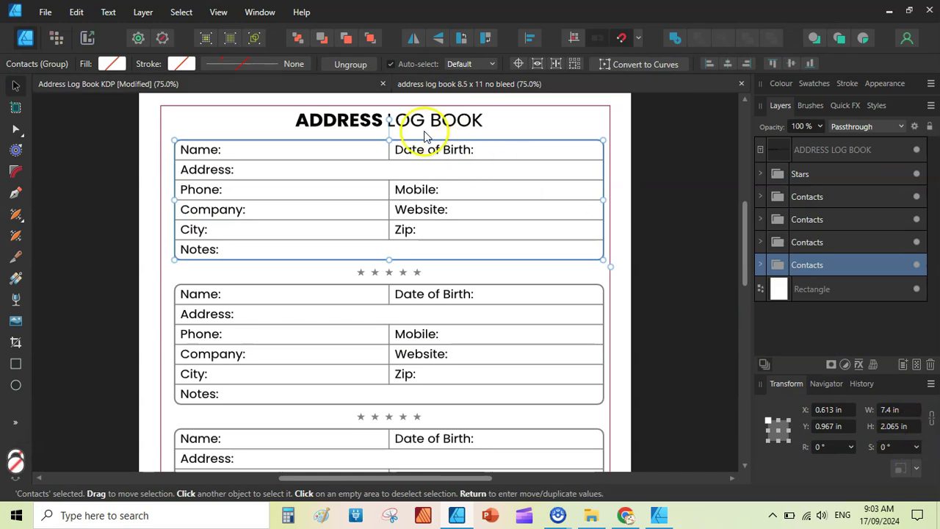
click(315, 83)
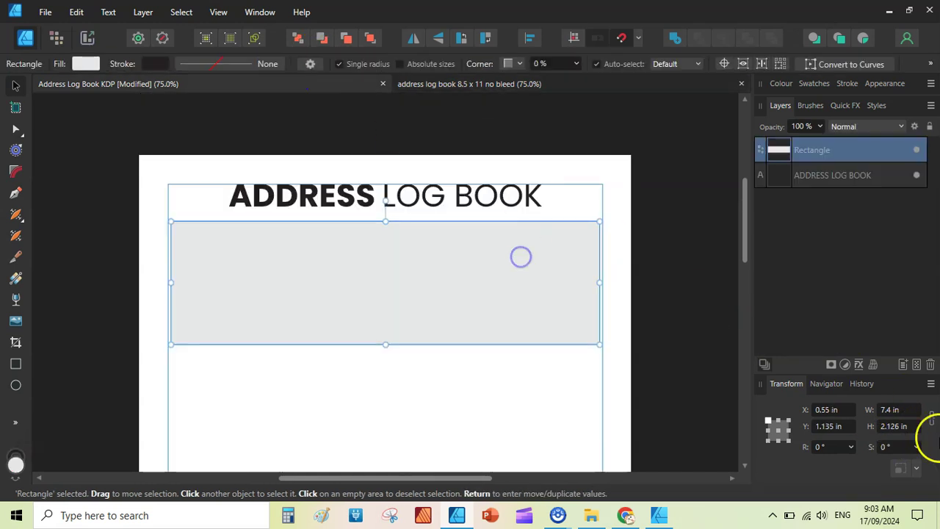
click(908, 426)
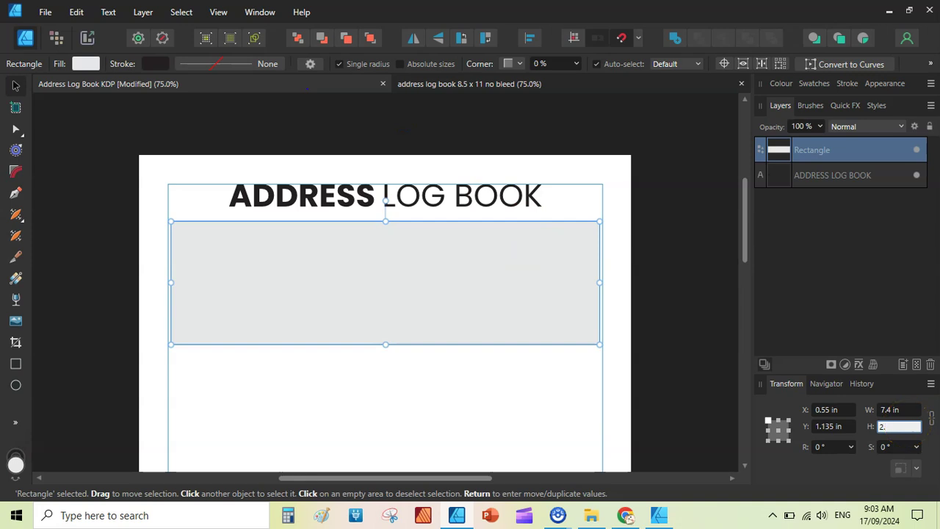
key(Return)
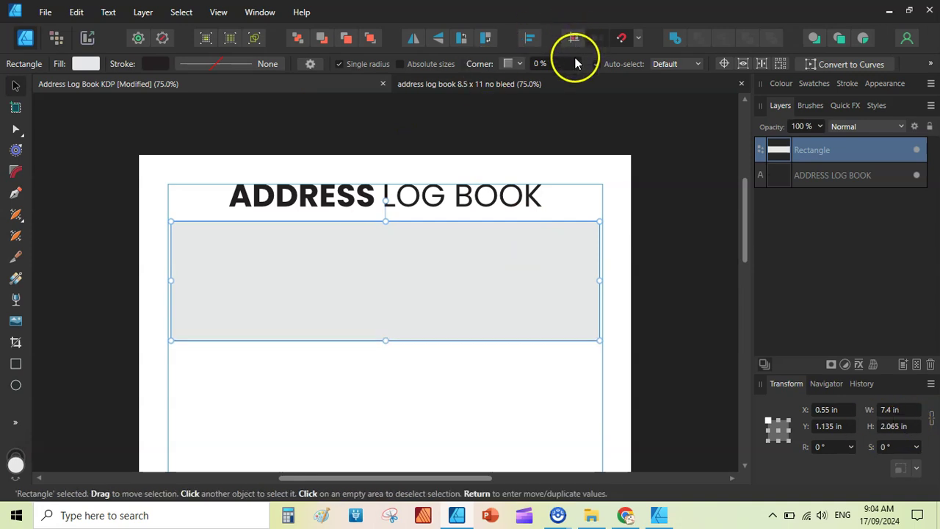
Change the rectangle's corners to Rounded with a 7 % radius.
click(518, 64)
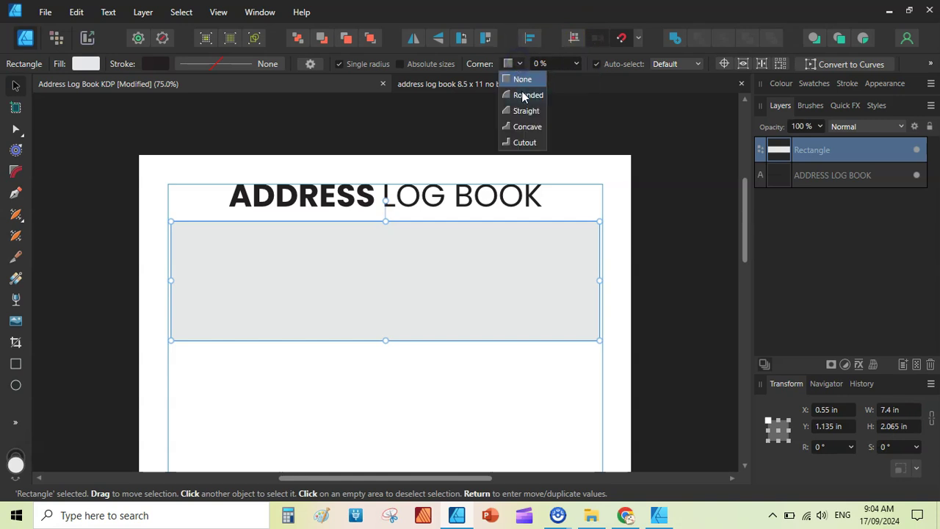
click(523, 95)
click(594, 66)
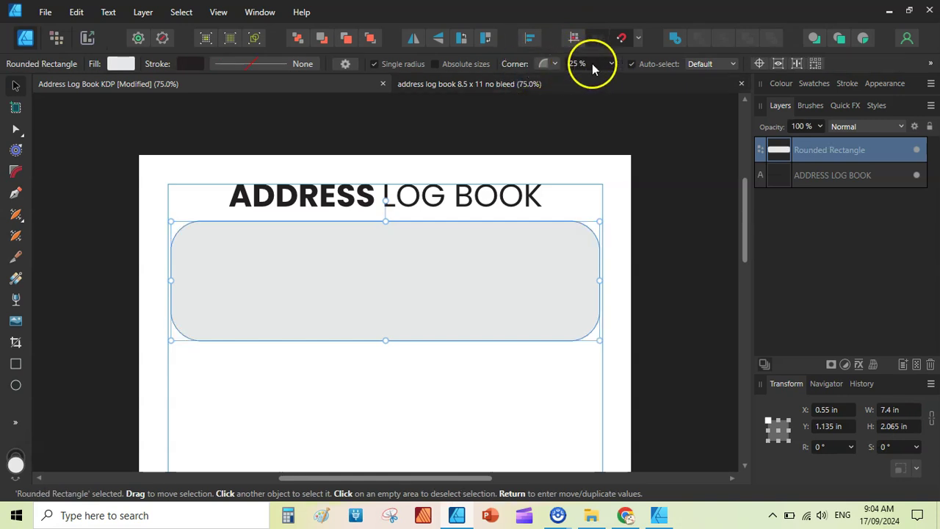
click(612, 64)
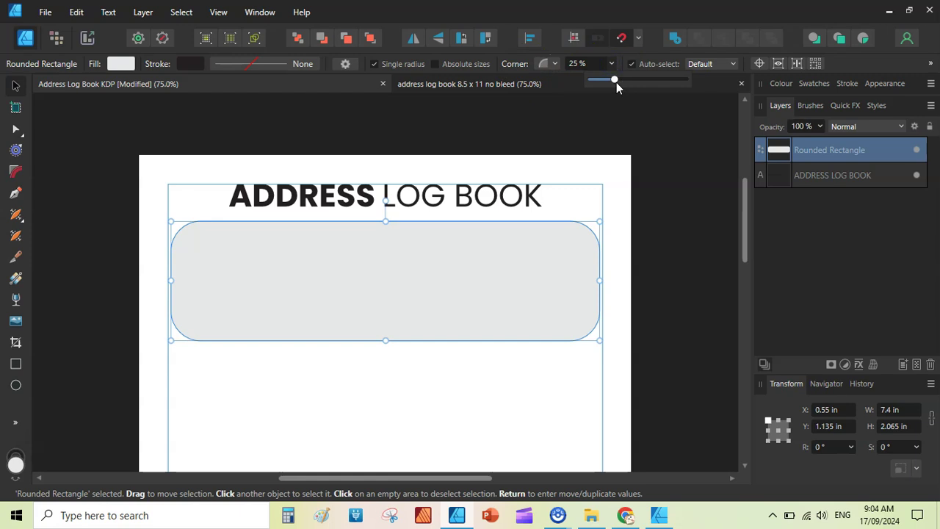
drag(616, 83, 607, 82)
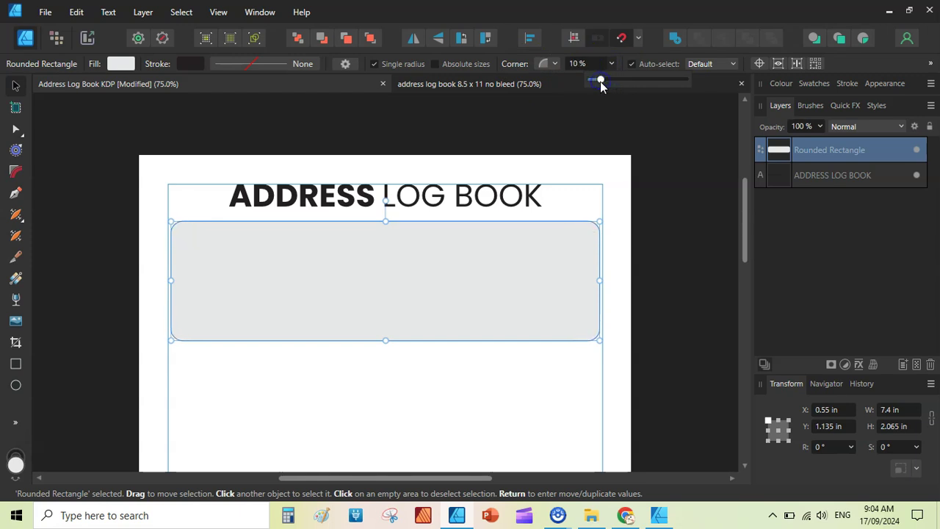
drag(600, 82, 597, 83)
click(815, 83)
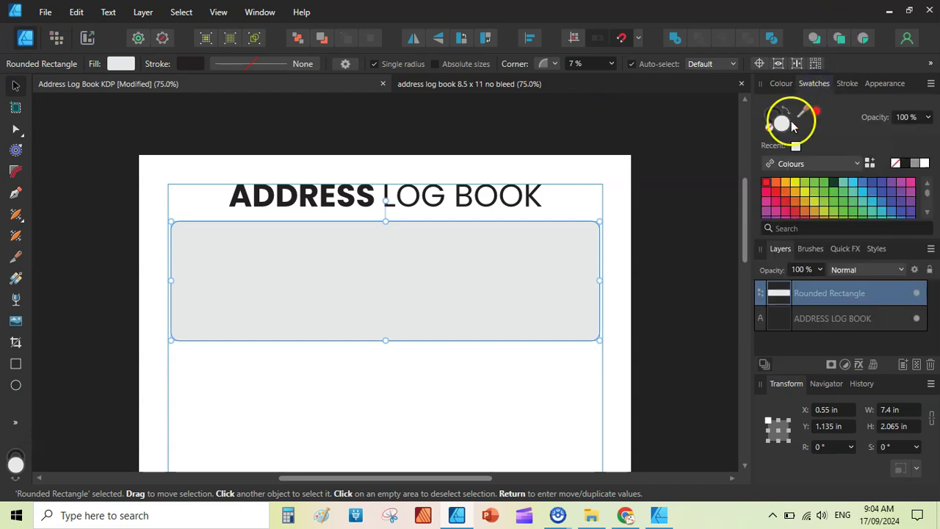
Fill the rounded rectangle white with a thin dark 1 pt outline, matching the reference table.
click(924, 163)
click(781, 110)
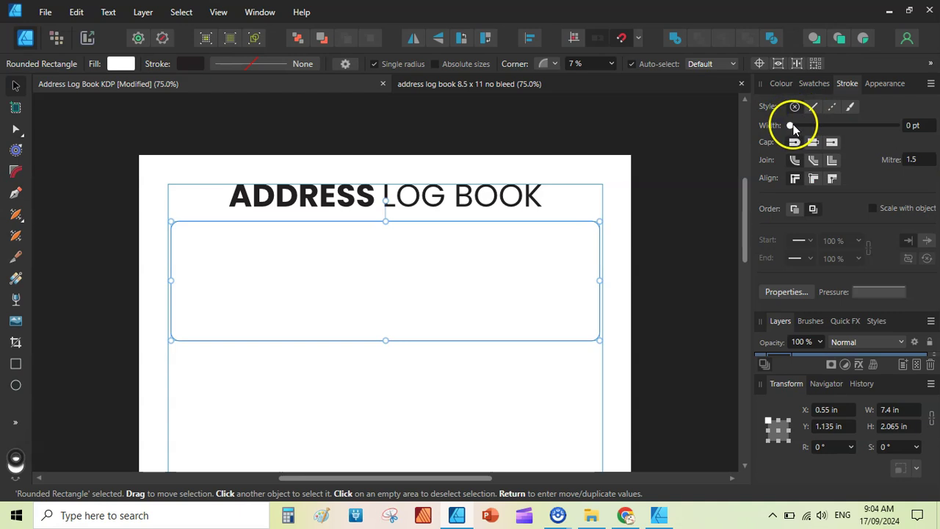
drag(791, 125, 807, 126)
click(431, 85)
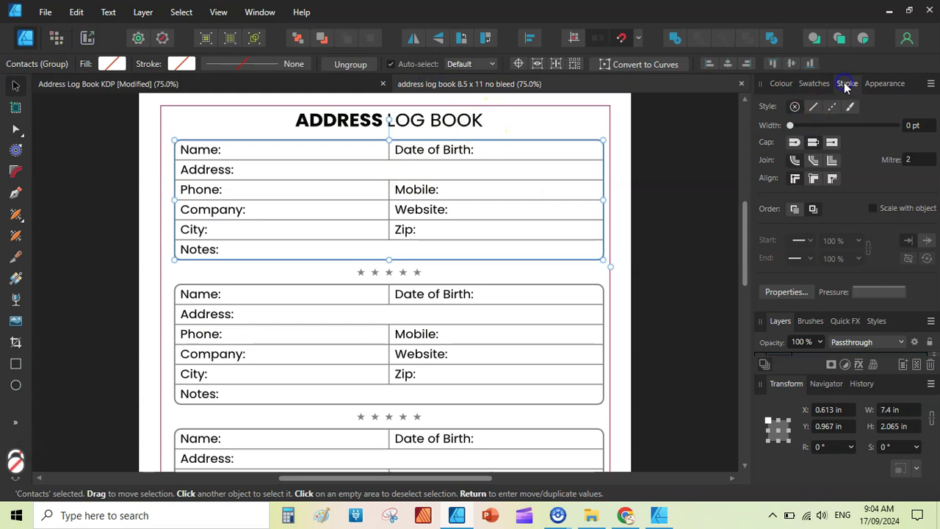
double_click(546, 143)
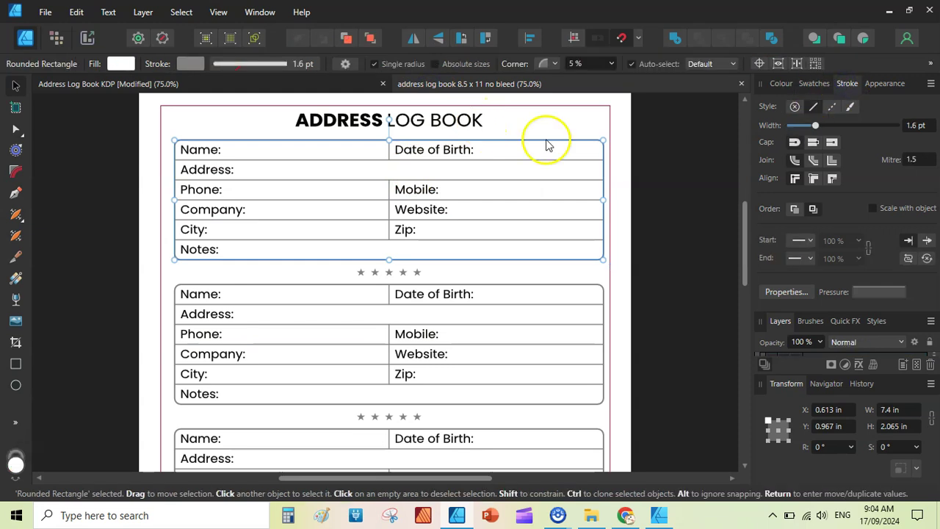
click(331, 83)
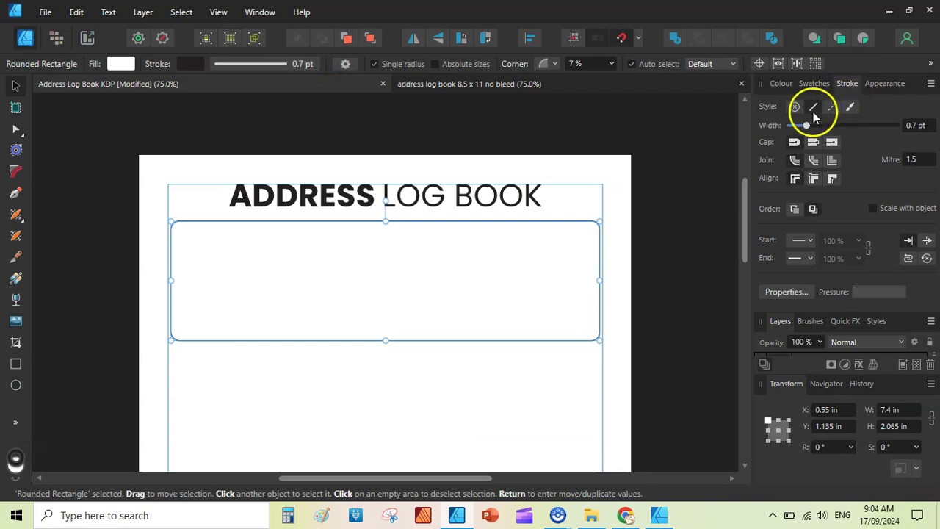
drag(806, 125, 817, 124)
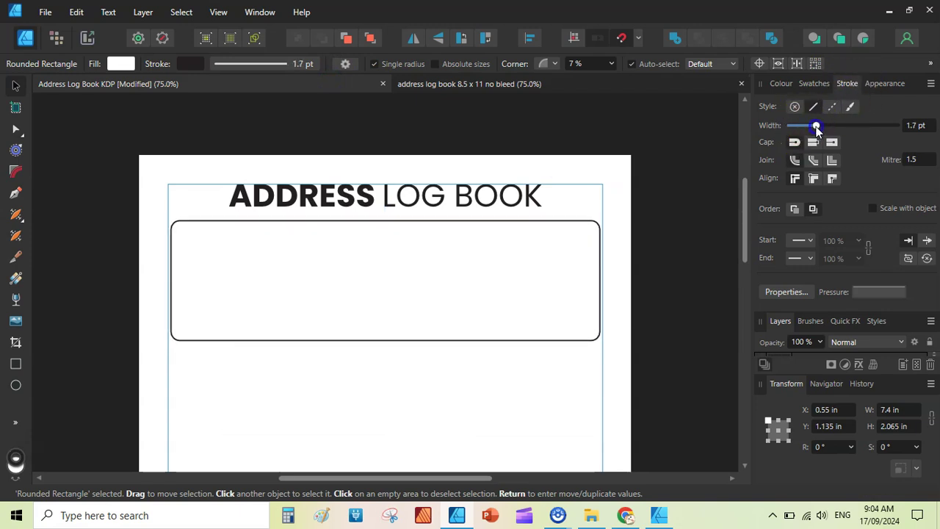
click(708, 164)
drag(743, 184, 746, 190)
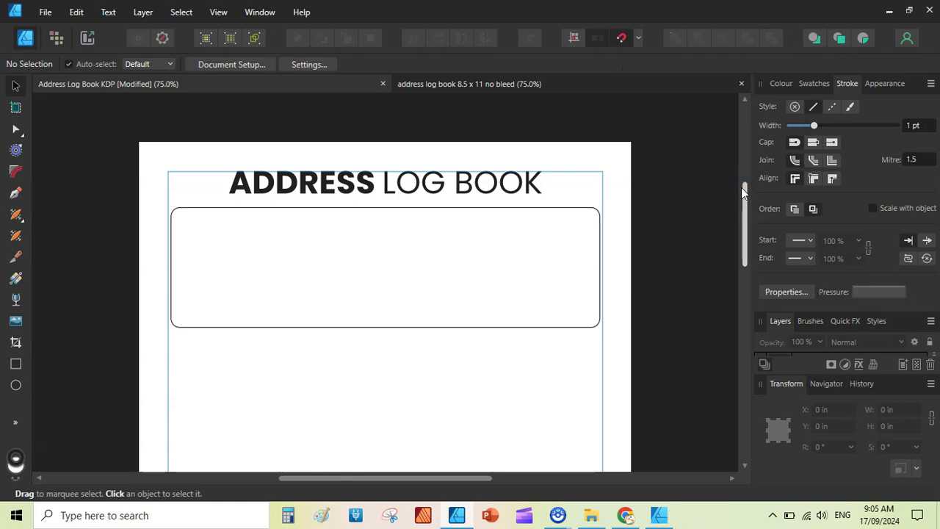
Draw a horizontal line across the rounded box near its top, thinned to 0.6 pt.
click(17, 194)
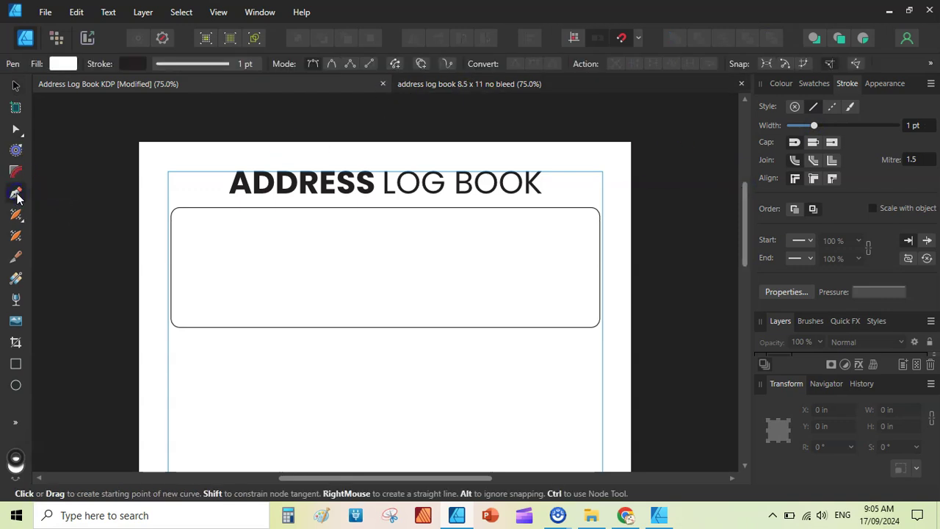
click(171, 228)
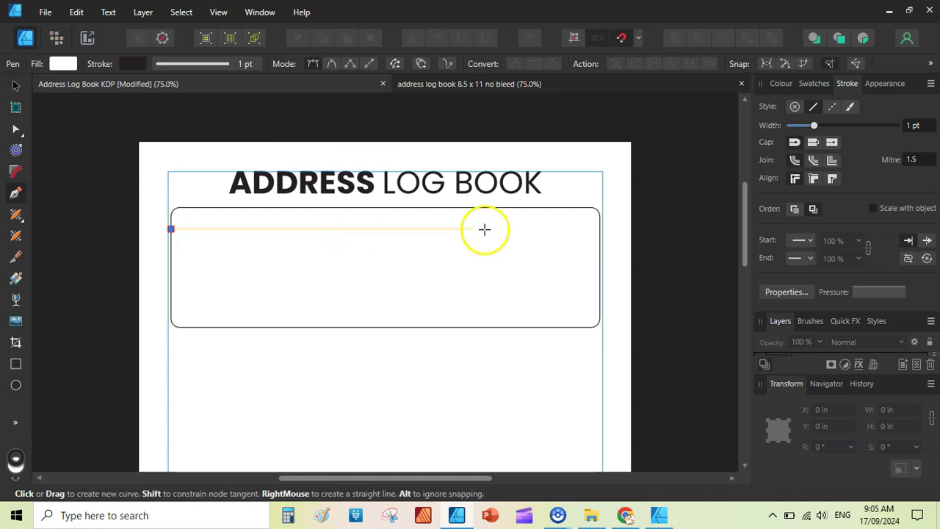
click(599, 228)
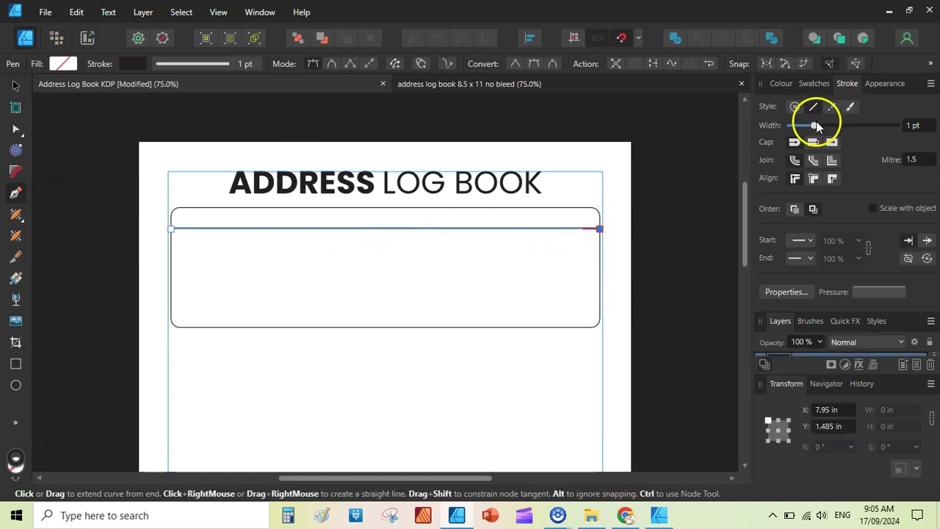
drag(816, 126, 805, 127)
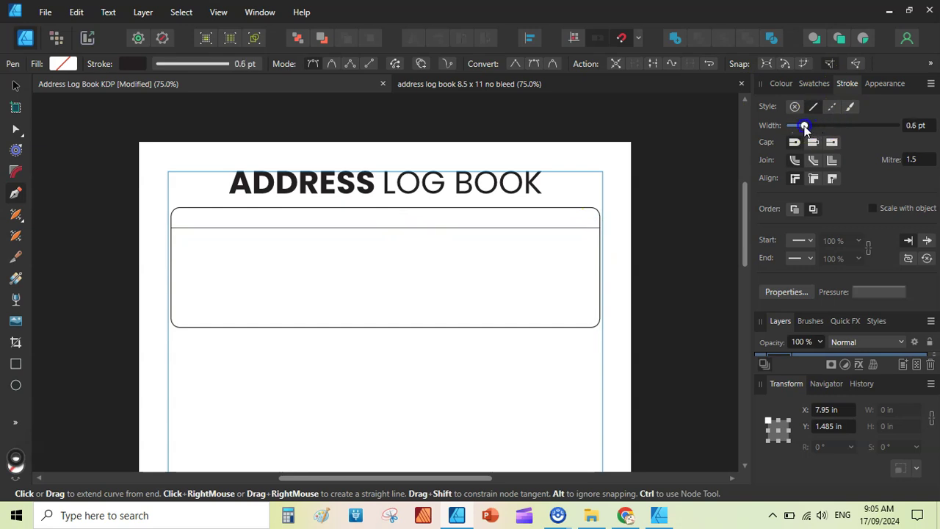
Give both the box and the divider line a light grey stroke from Swatches.
click(16, 85)
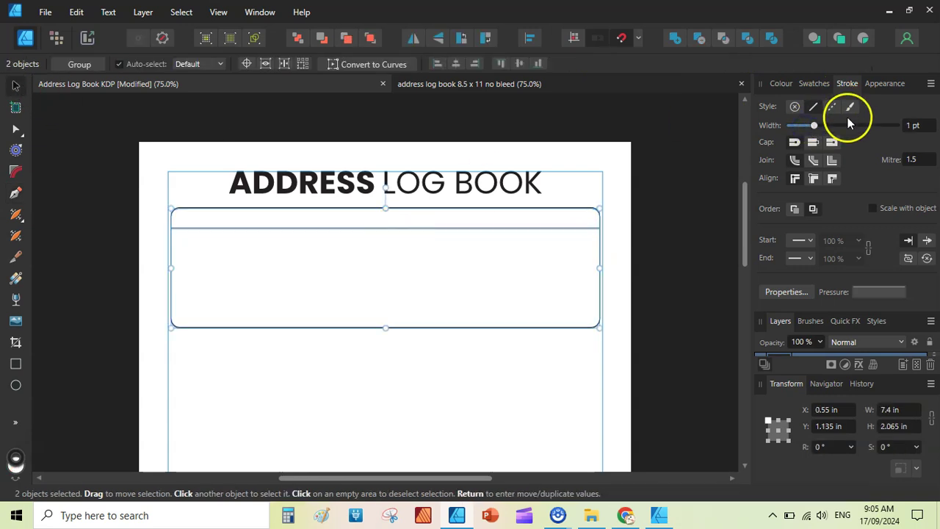
click(818, 87)
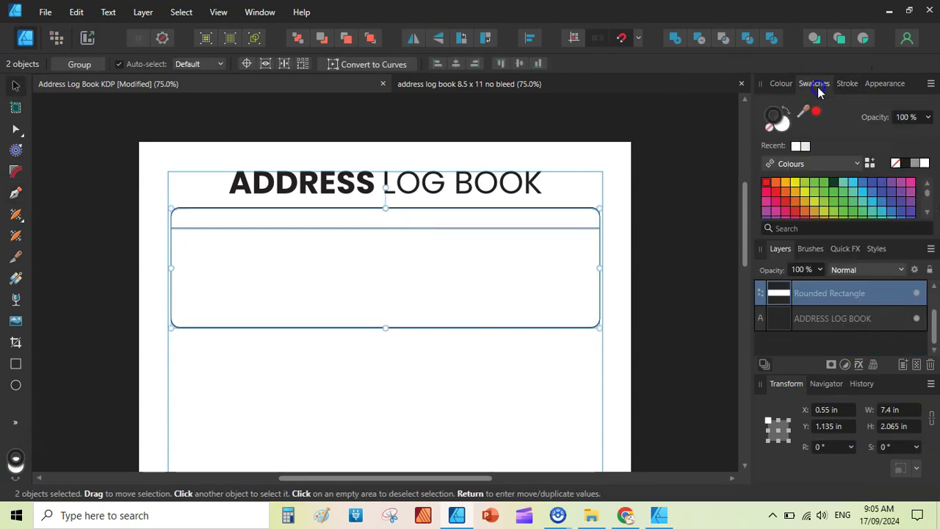
click(780, 116)
click(924, 164)
click(677, 220)
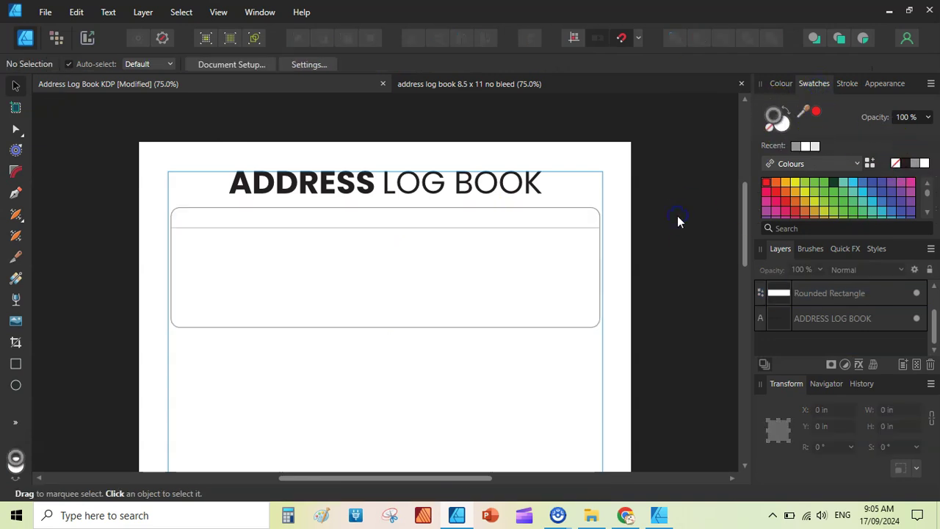
Move the divider line up to the table's top edge at Y 1.135 in.
click(444, 230)
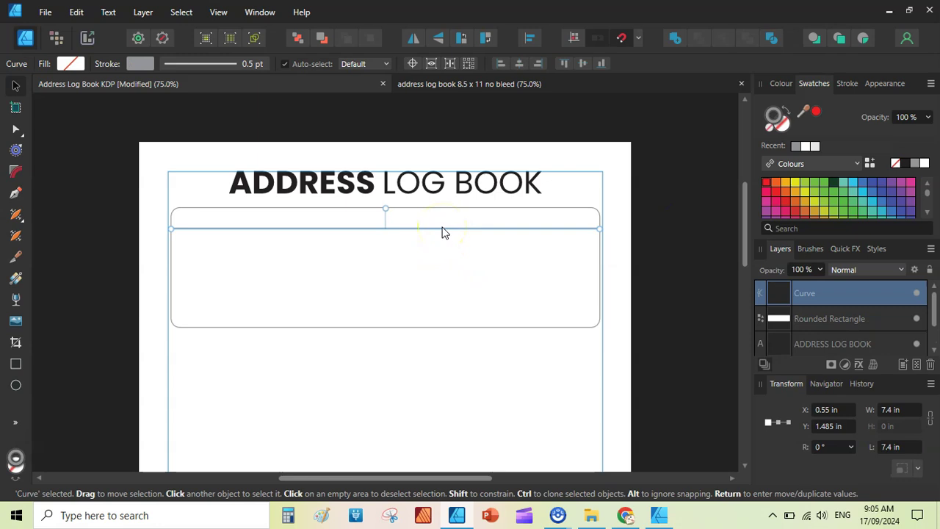
click(468, 86)
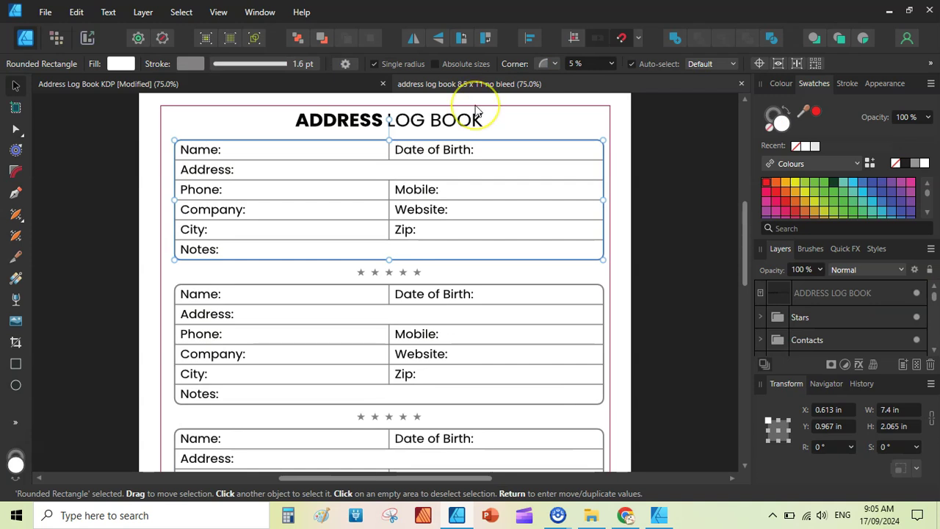
click(510, 159)
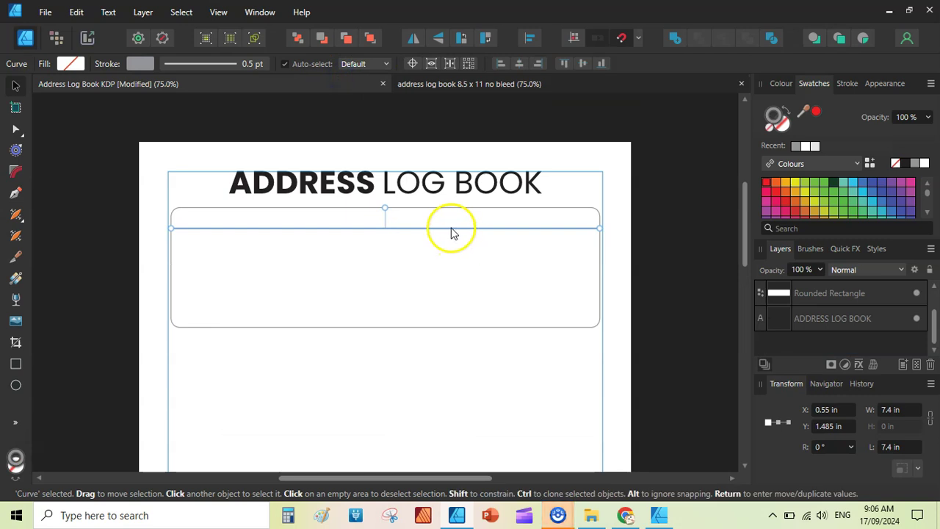
drag(451, 227, 449, 211)
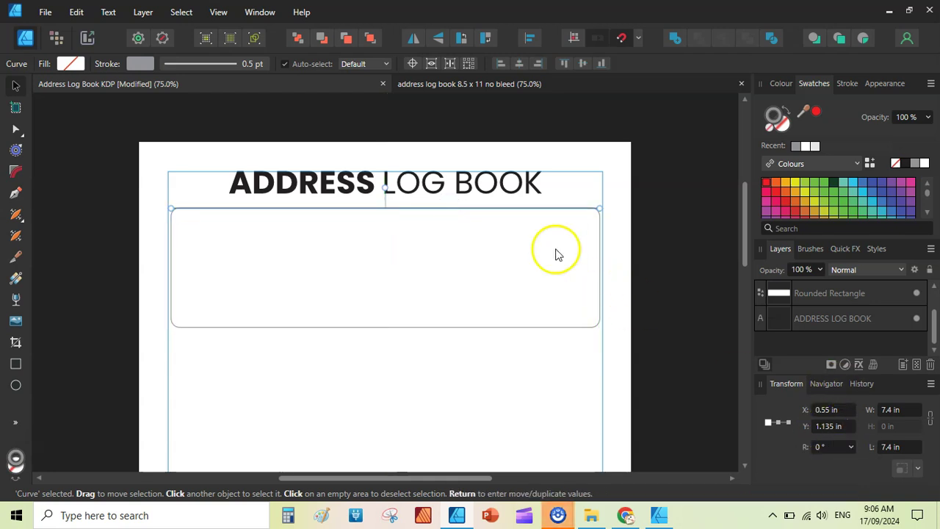
Duplicate the divider line and move the copy down to Y 1.527 in.
key(ctrl+j)
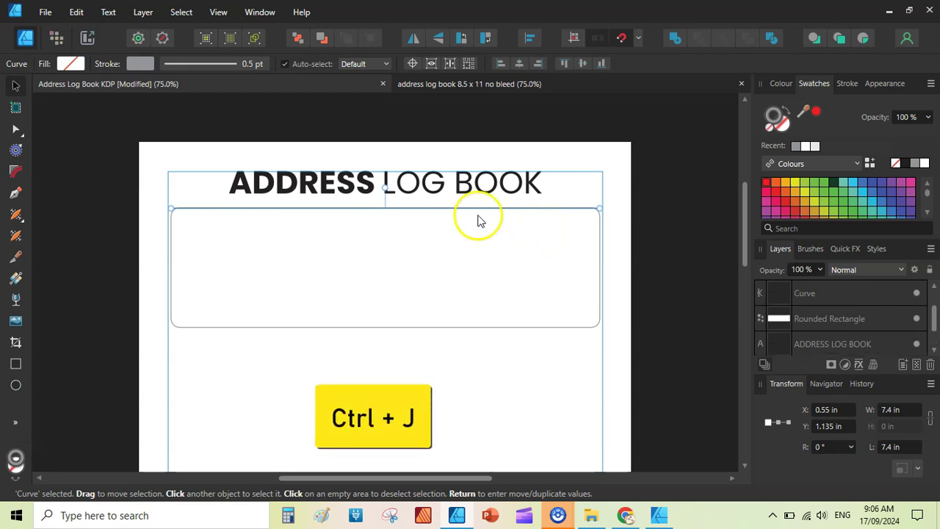
drag(467, 211, 467, 231)
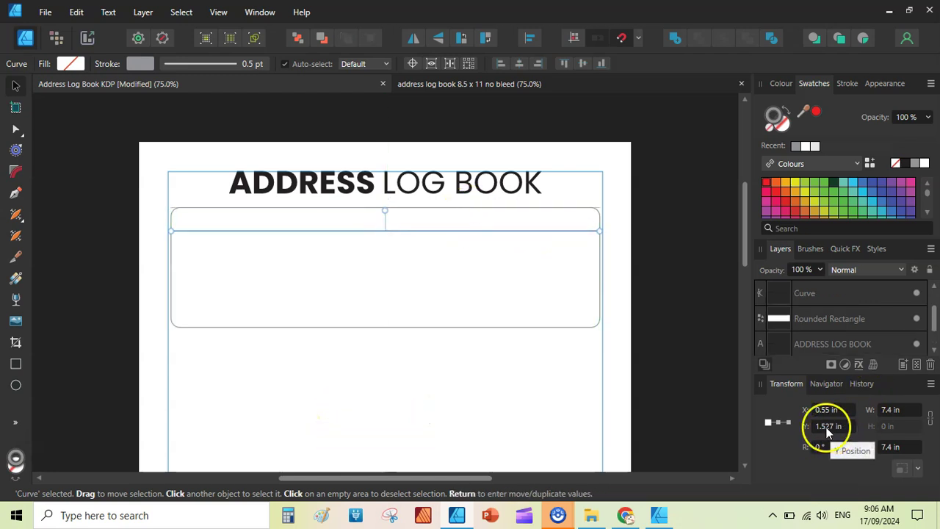
key(ctrl+z)
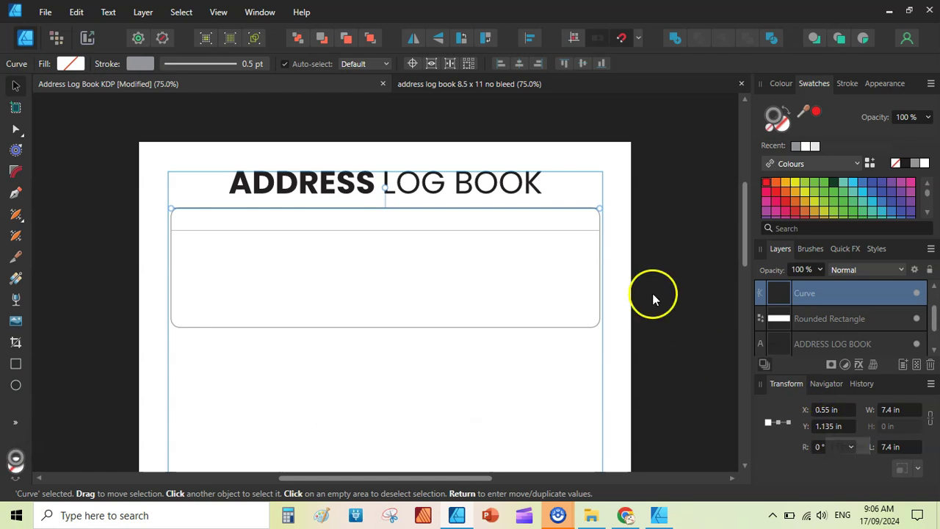
key(ctrl+shift+z)
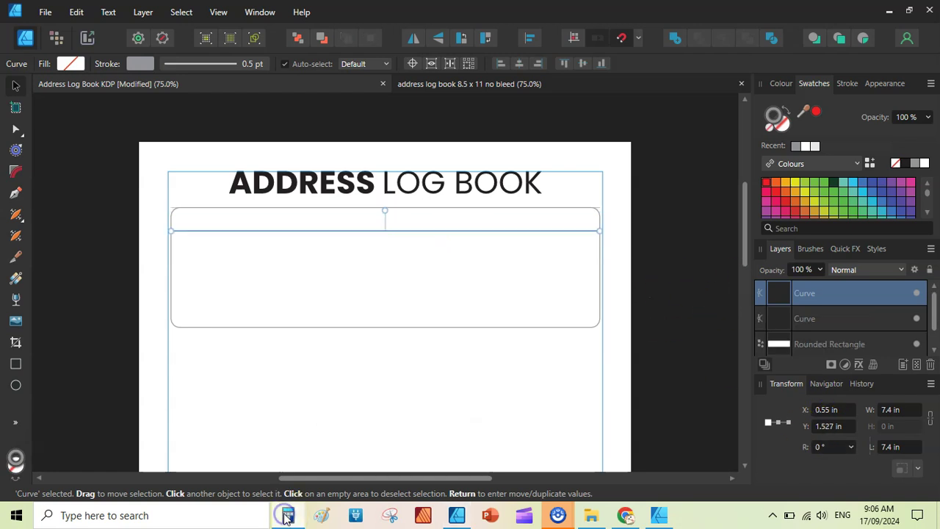
Add 0.34 to 1.13 in Calculator and set the first divider line's Y to 1.47 in.
click(288, 515)
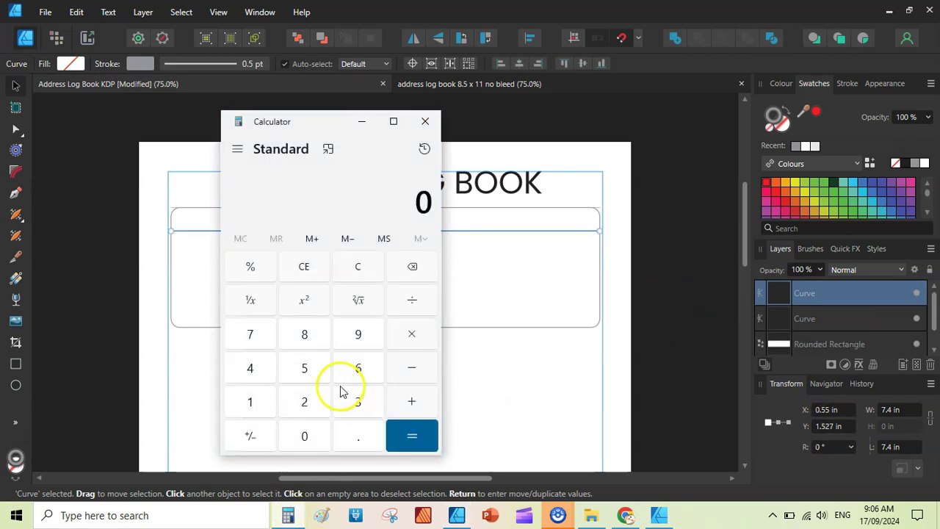
click(253, 401)
click(251, 401)
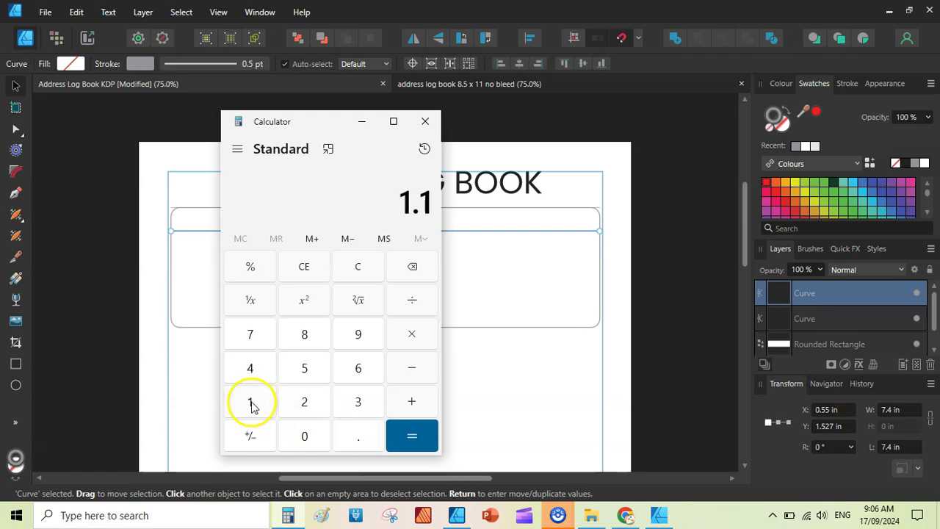
key(plus)
click(358, 436)
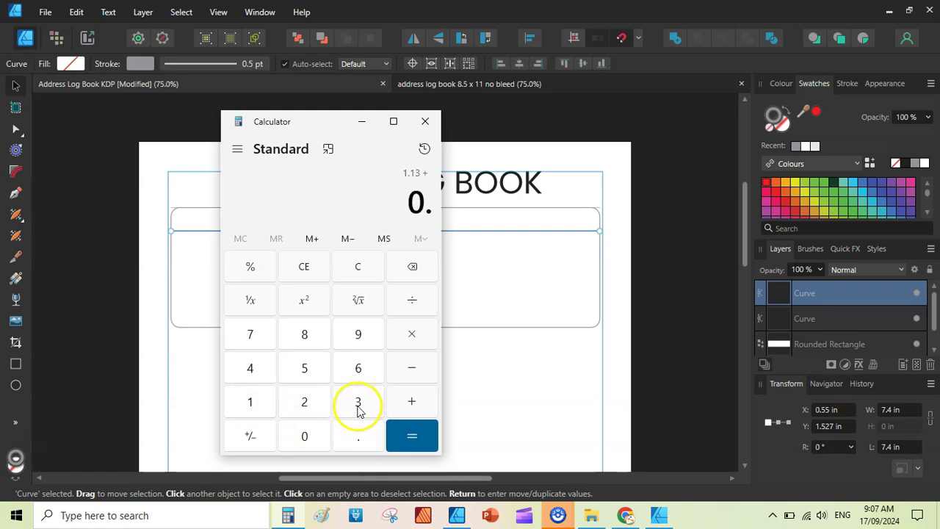
click(358, 402)
click(251, 371)
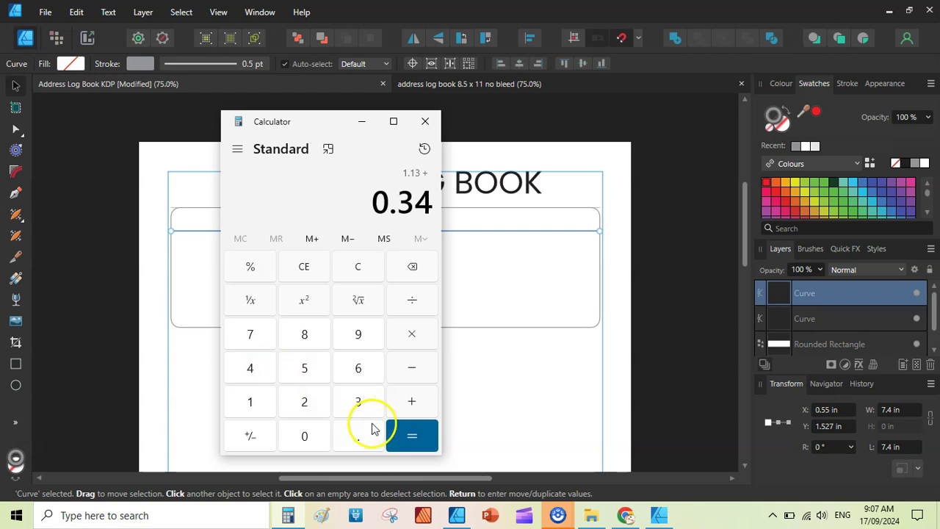
click(410, 436)
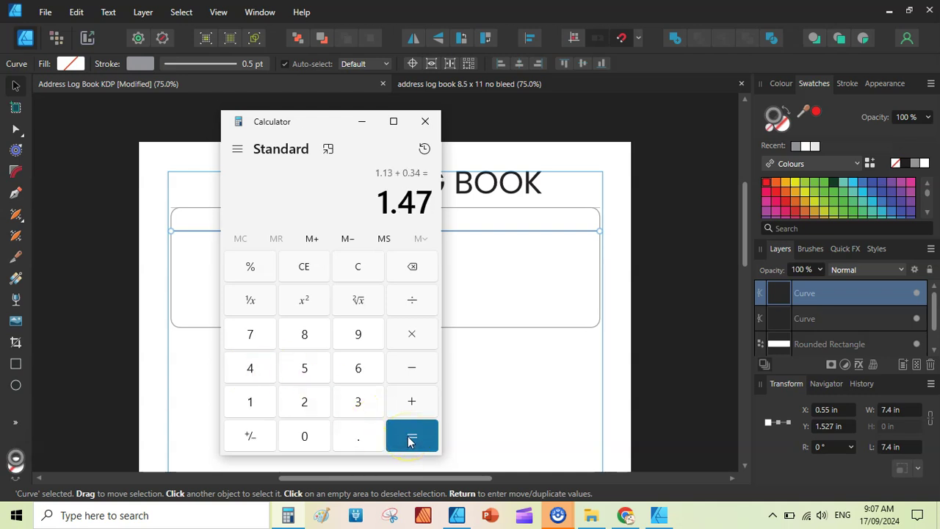
click(362, 121)
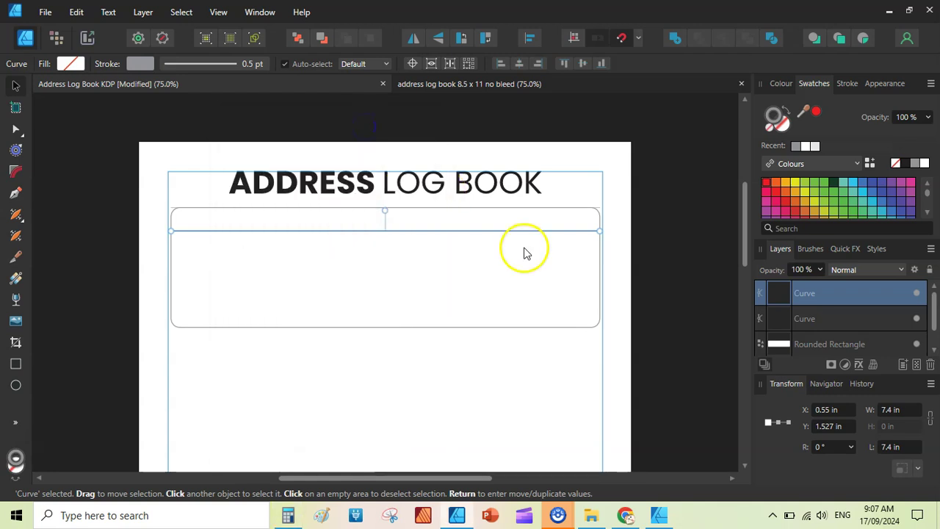
click(838, 426)
text(1.47)
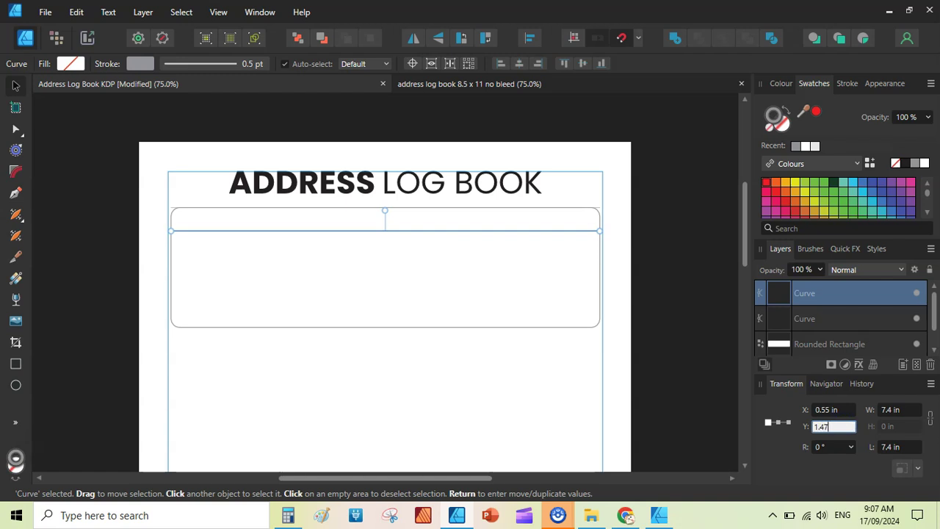
key(Return)
Add 0.34 to 1.47 in Calculator and set the second divider line's Y to 1.81 in.
click(531, 242)
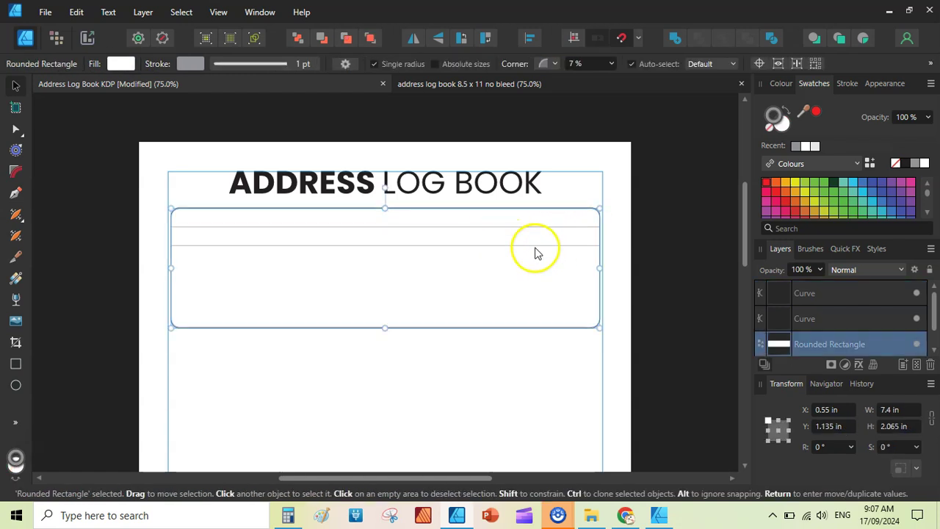
drag(536, 247, 532, 247)
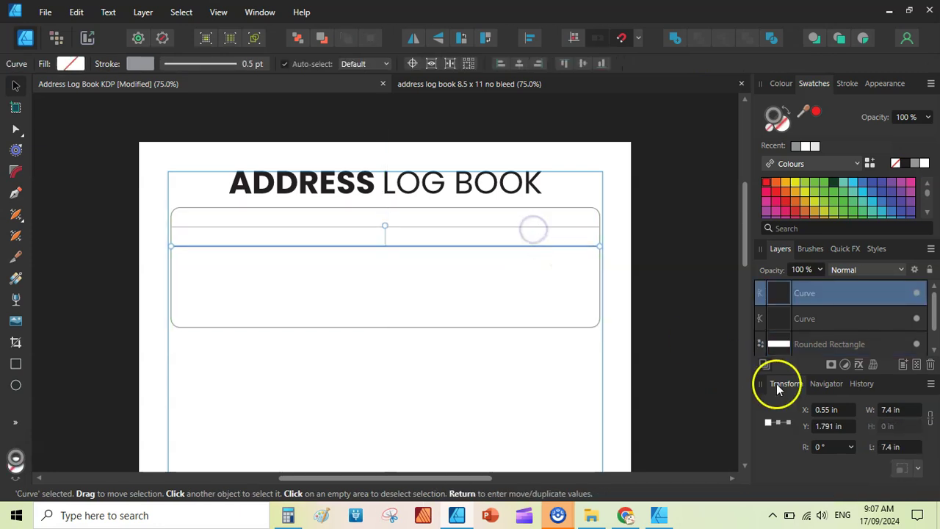
click(290, 516)
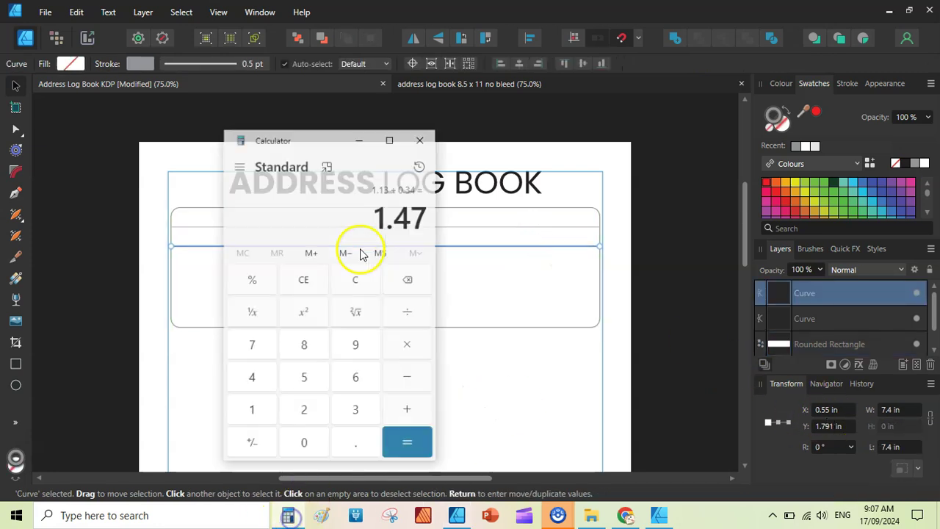
click(411, 402)
click(356, 404)
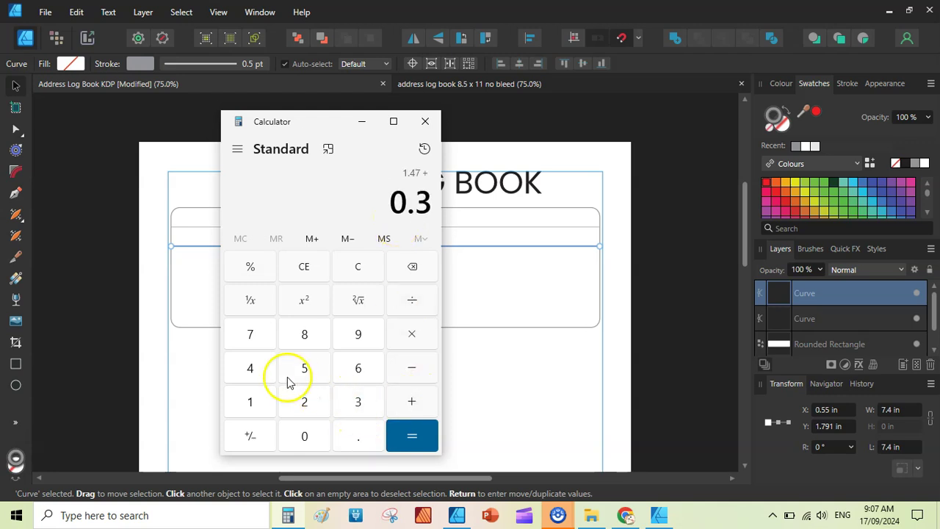
click(253, 370)
click(414, 436)
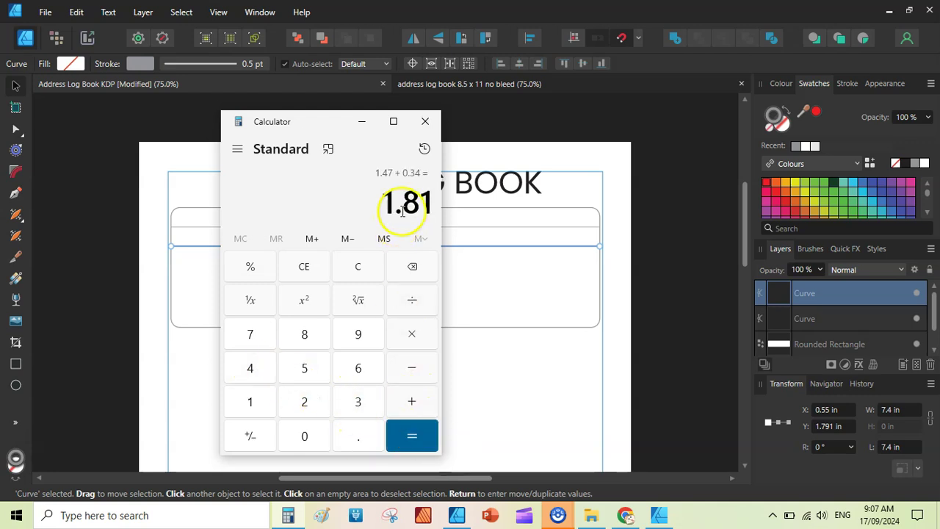
click(361, 121)
click(841, 426)
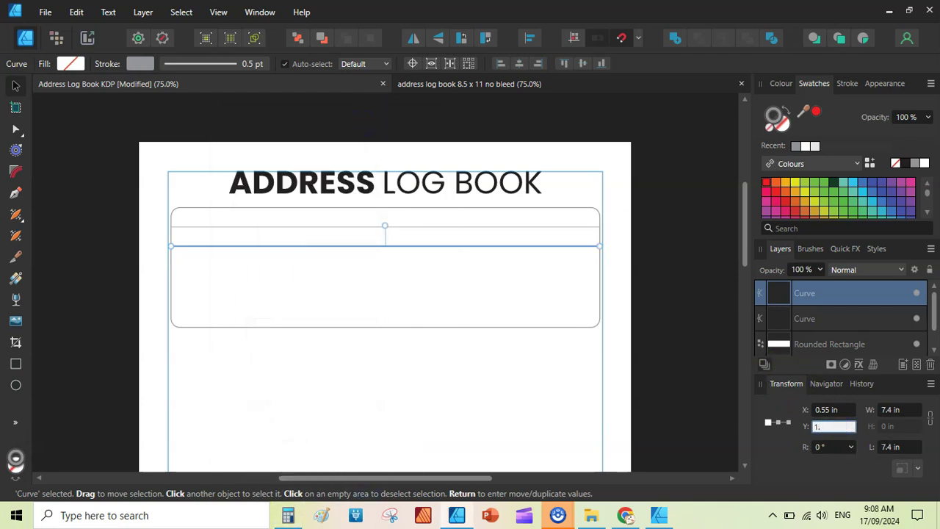
text(1.81)
key(Return)
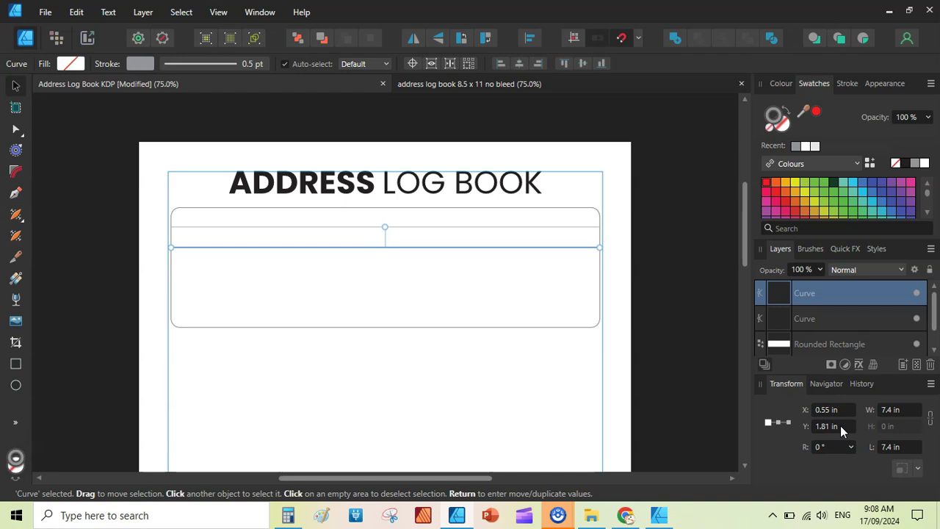
Duplicate the divider line three more times down the table with the same spacing.
key(ctrl+j)
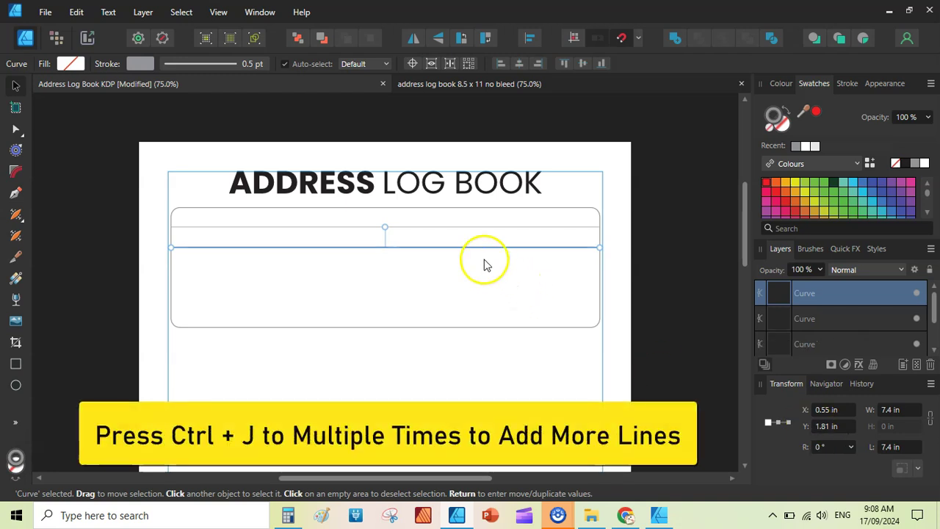
key(ctrl+j)
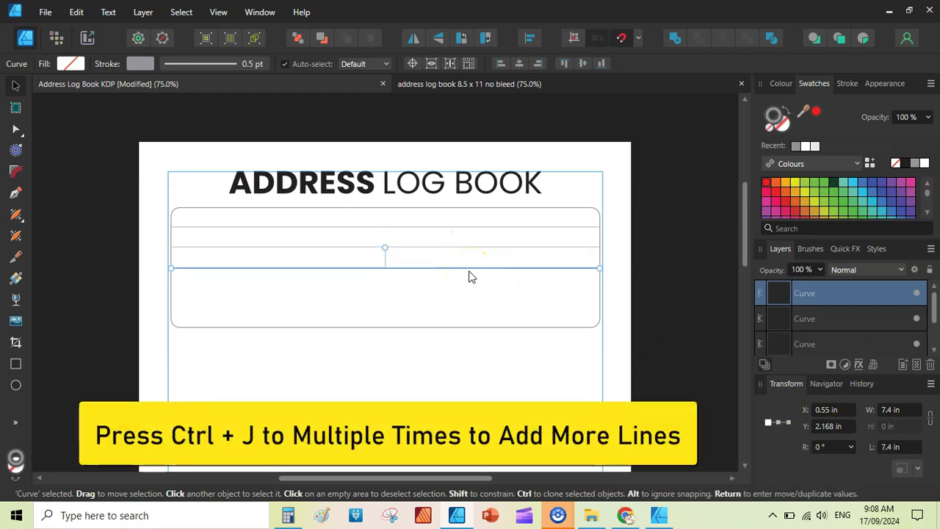
key(ctrl+j)
key(ctrl+j)
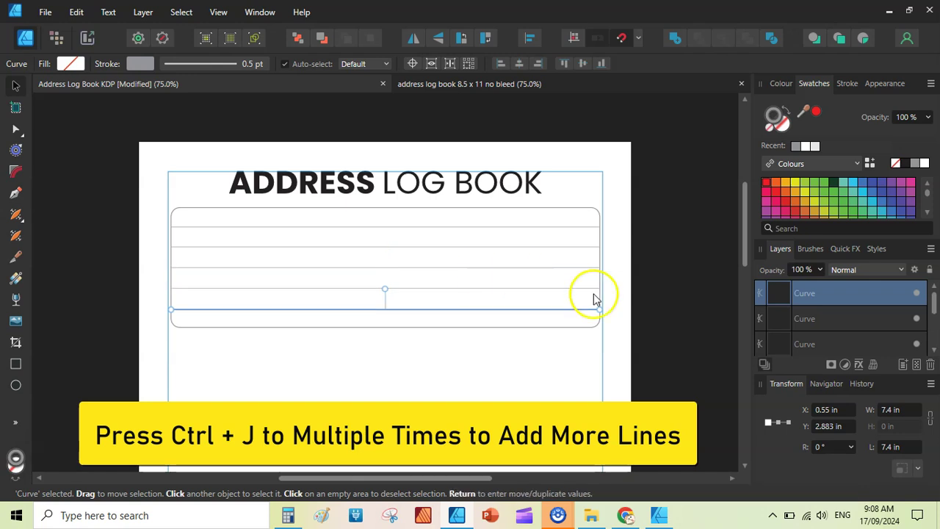
click(678, 334)
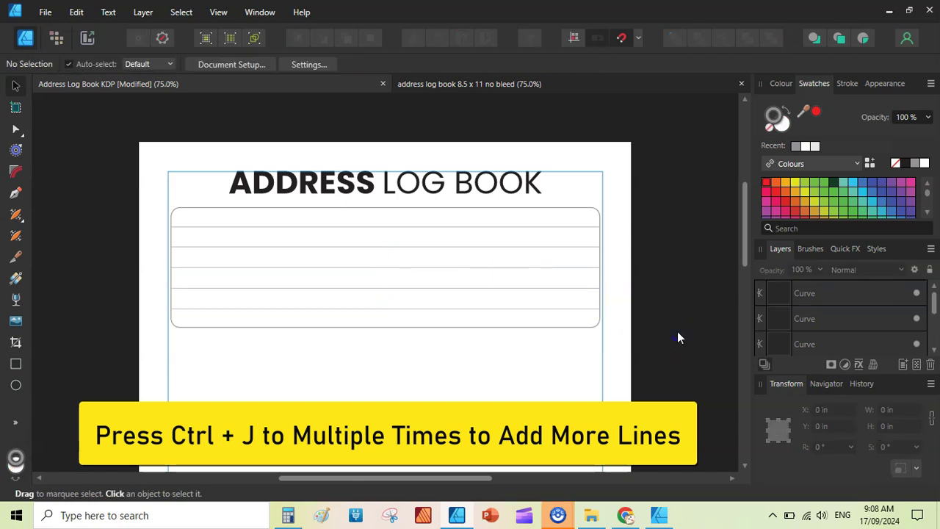
Select all five table lines, apply Space Vertically, and nudge them into place.
click(500, 227)
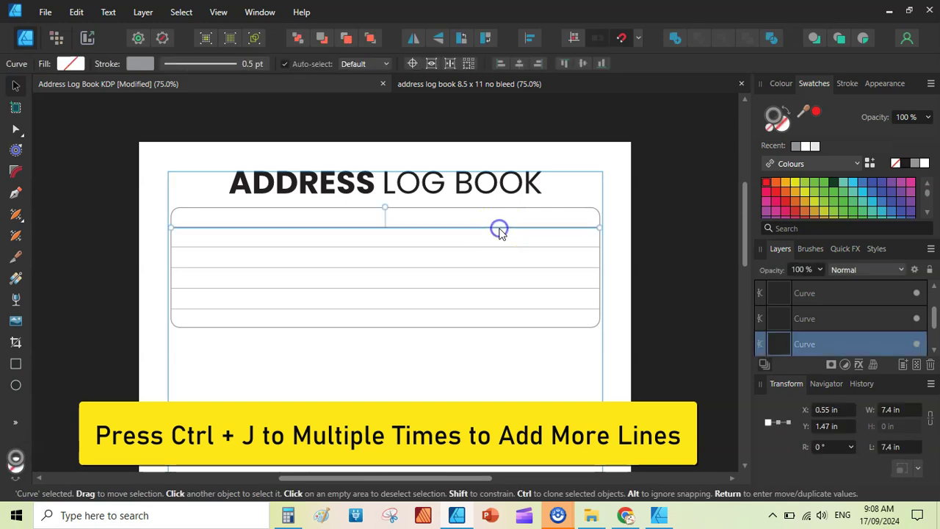
shift+click(492, 248)
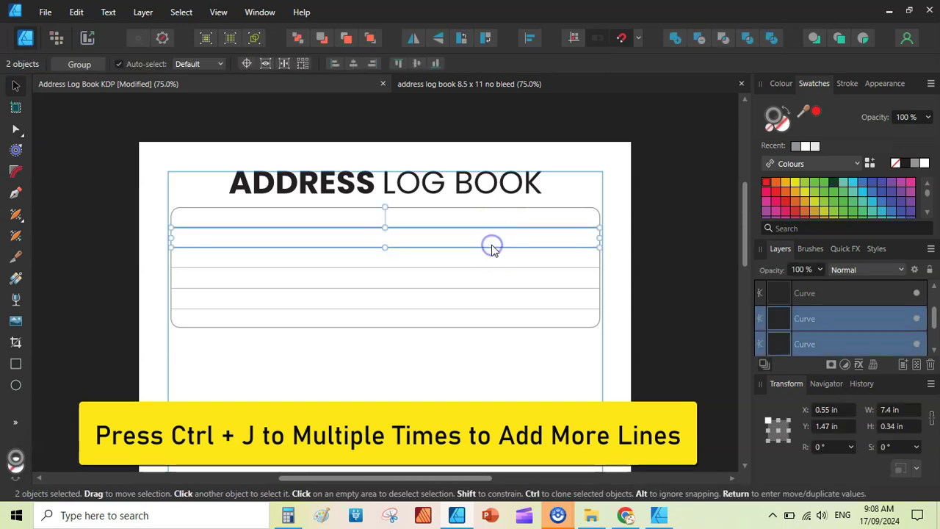
shift+click(491, 268)
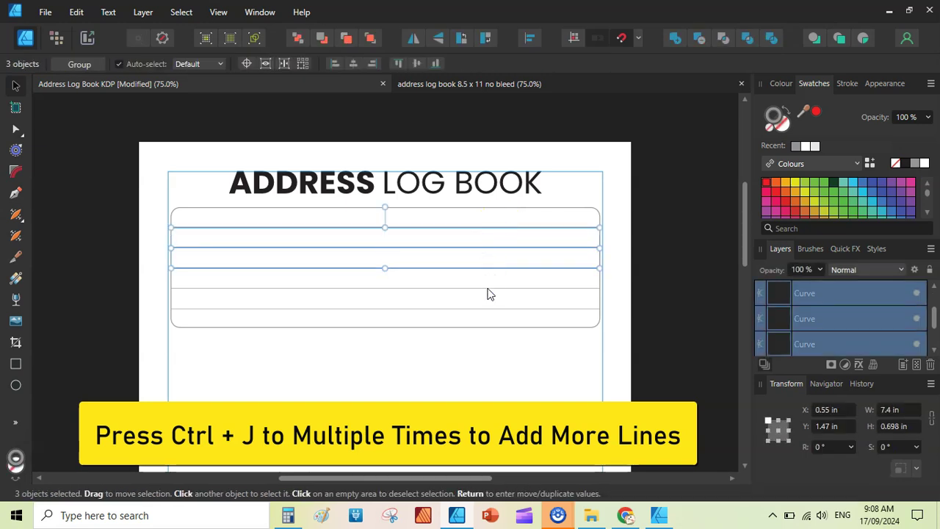
shift+click(489, 288)
shift+click(488, 308)
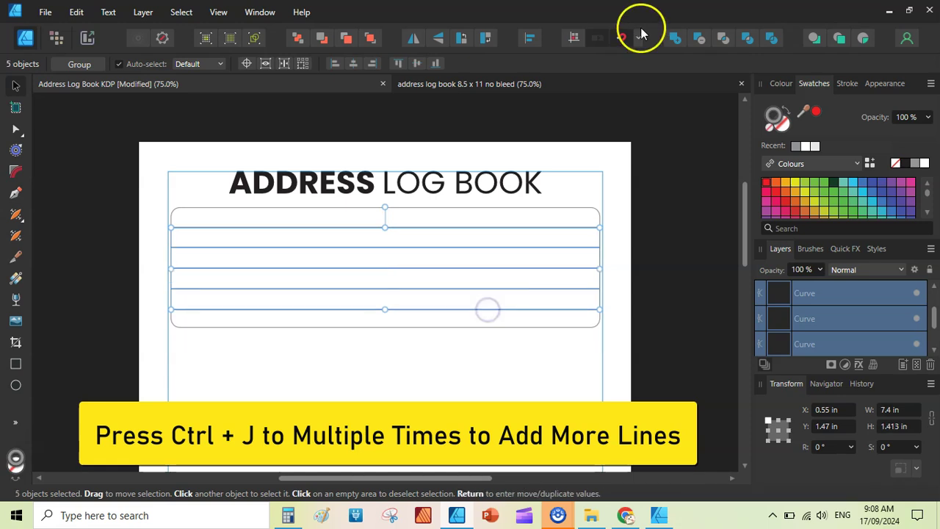
click(530, 38)
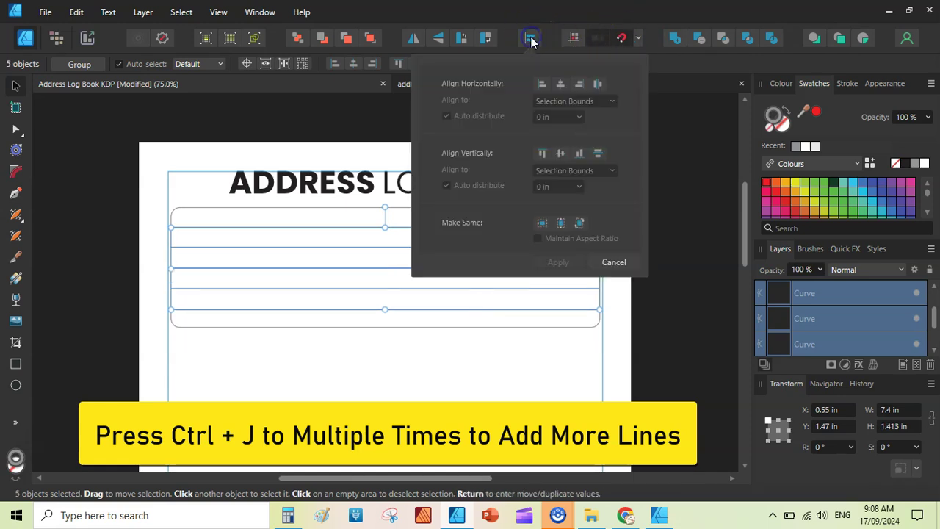
click(600, 153)
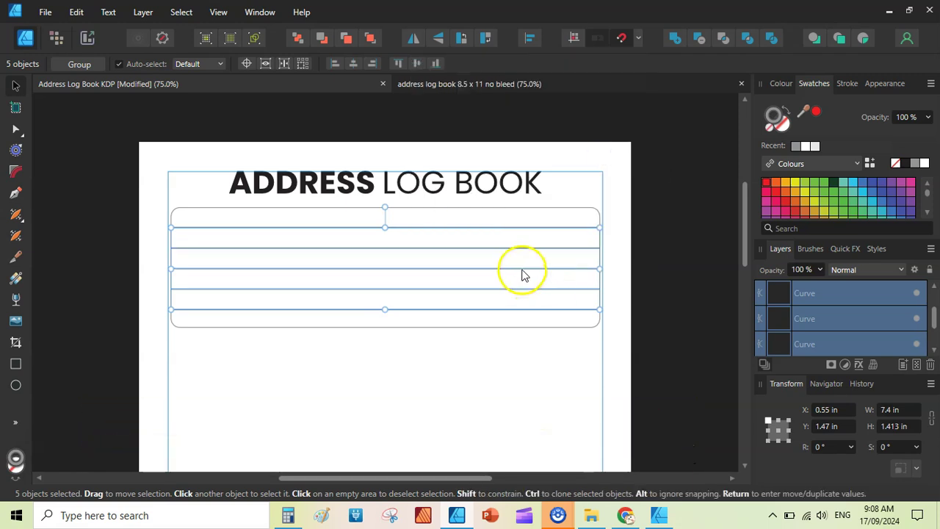
drag(523, 275, 522, 266)
Draw a short vertical Pen divider down from the table's top edge, splitting the top row.
click(649, 304)
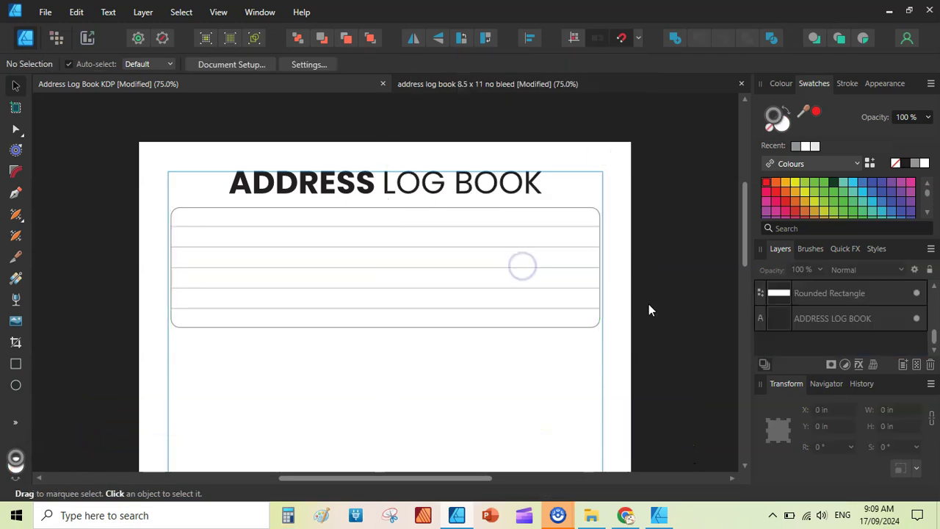
click(466, 84)
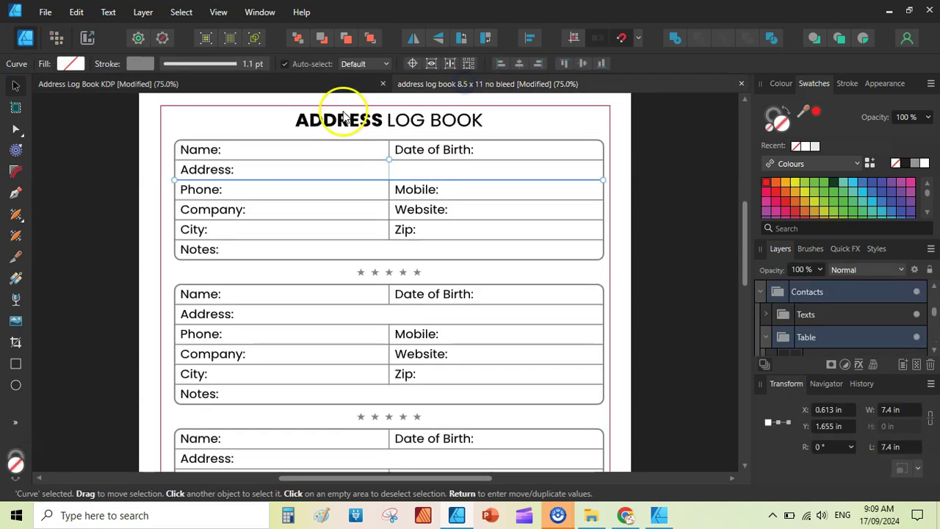
click(313, 85)
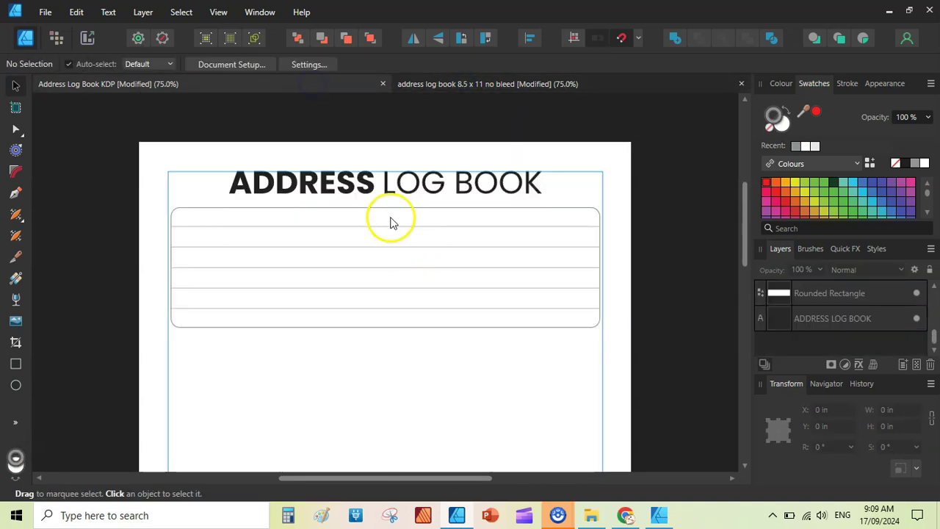
click(15, 196)
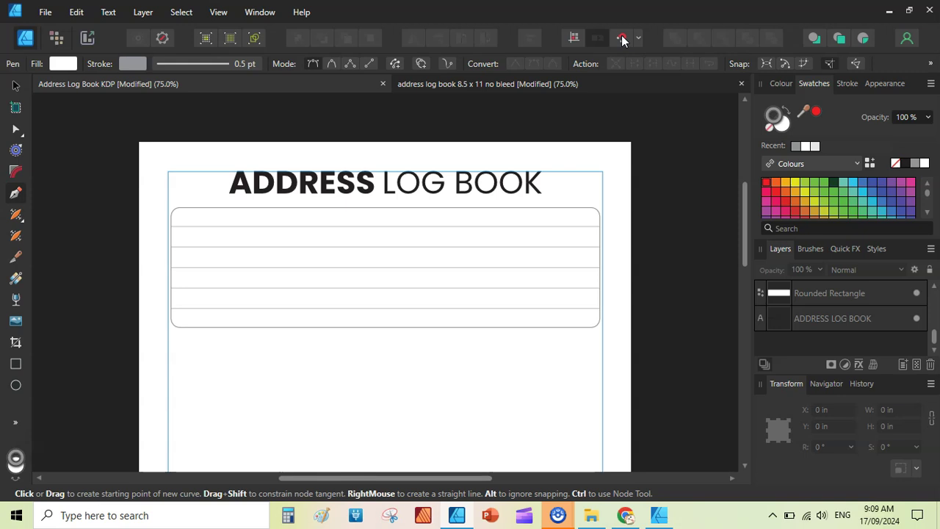
click(385, 208)
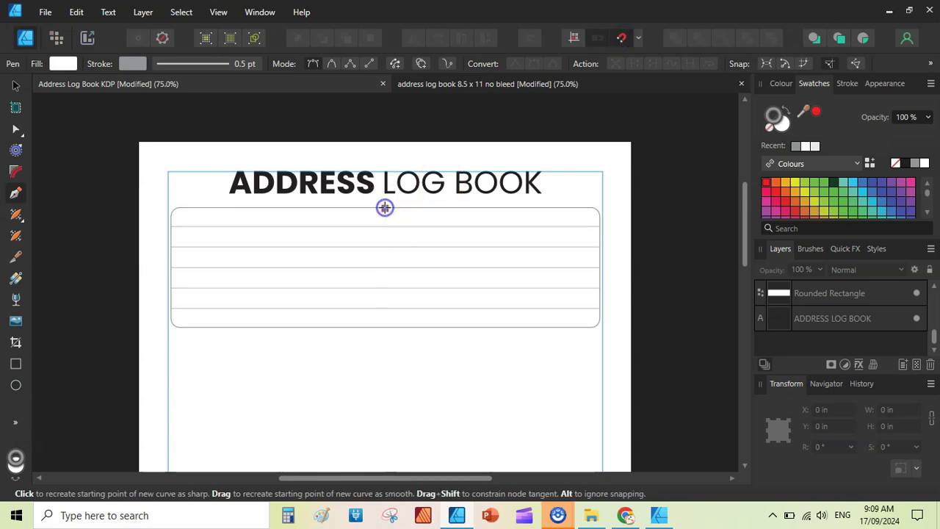
click(385, 226)
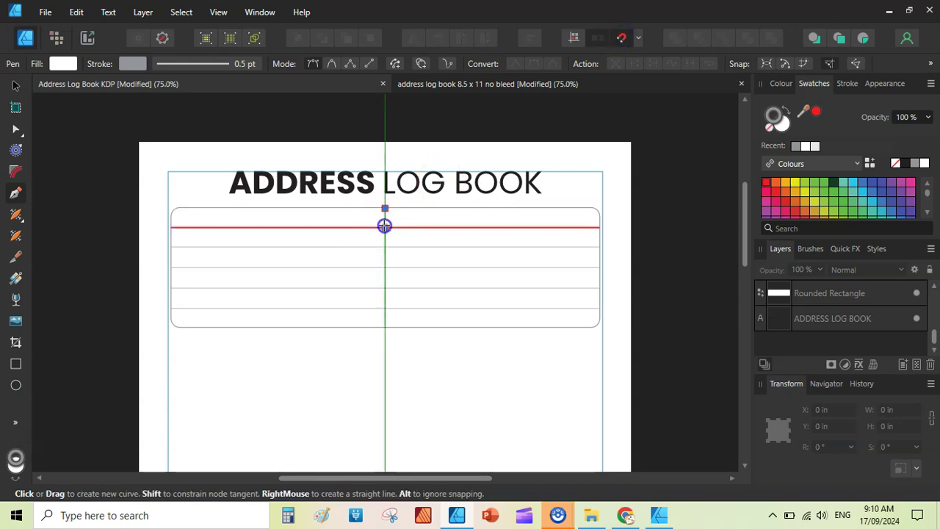
key(v)
Place a matching vertical divider across the lower three rows, aligned with the row lines.
click(386, 218)
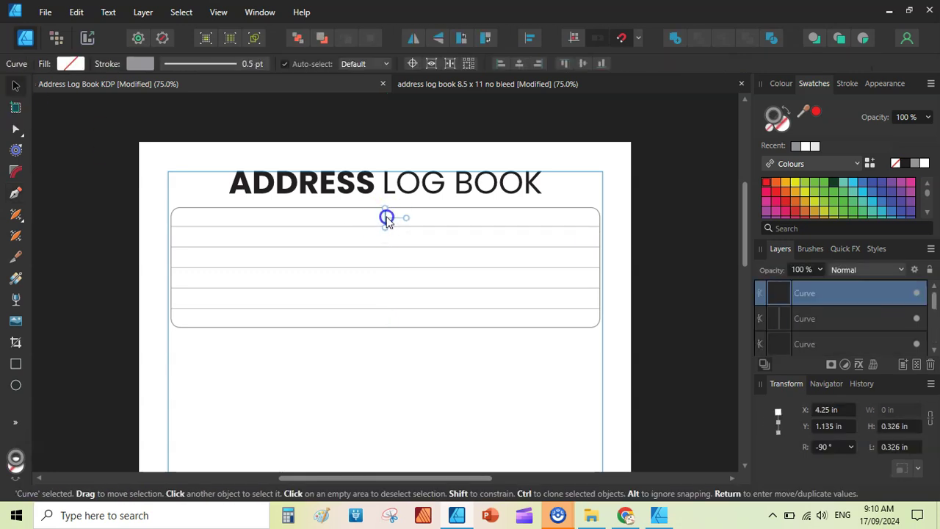
drag(388, 220, 384, 304)
drag(386, 244, 387, 247)
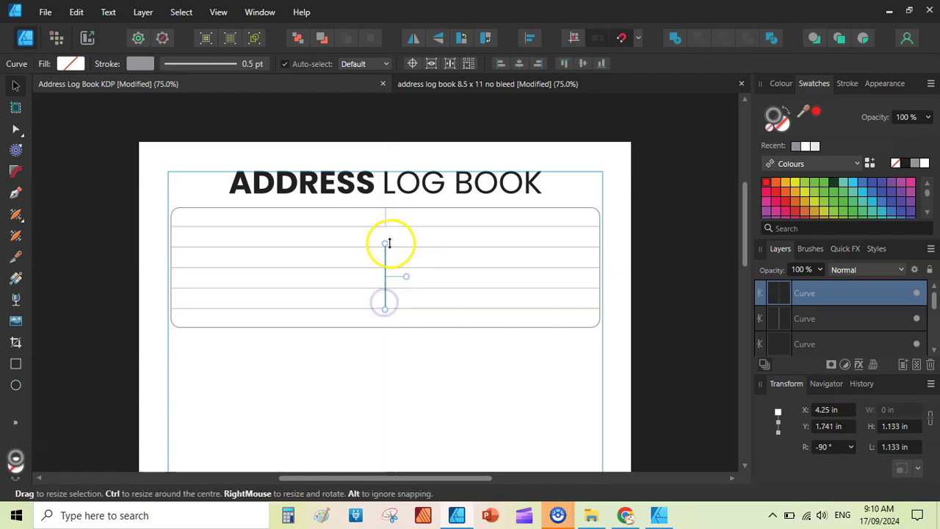
click(665, 279)
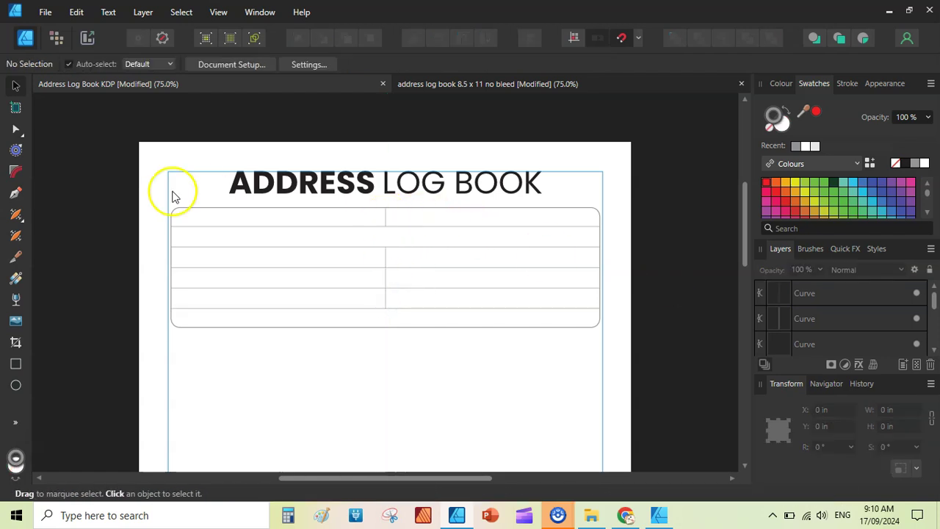
Recolour all eight table lines, including the rounded outline, to a mid-grey stroke.
drag(144, 199, 669, 381)
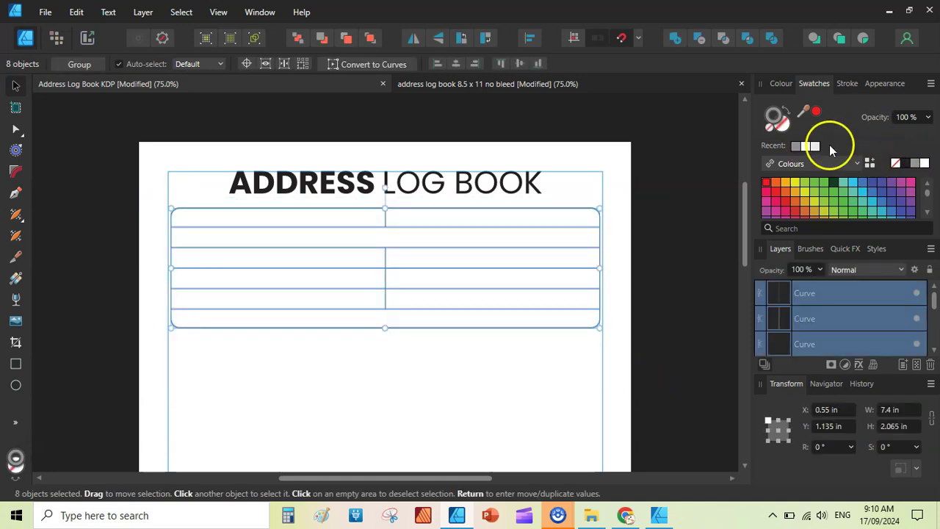
double_click(774, 117)
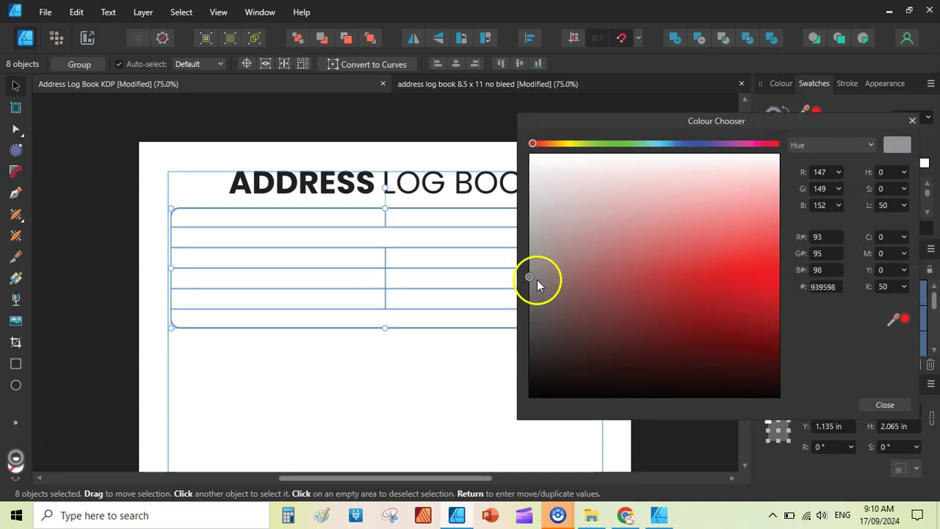
click(535, 278)
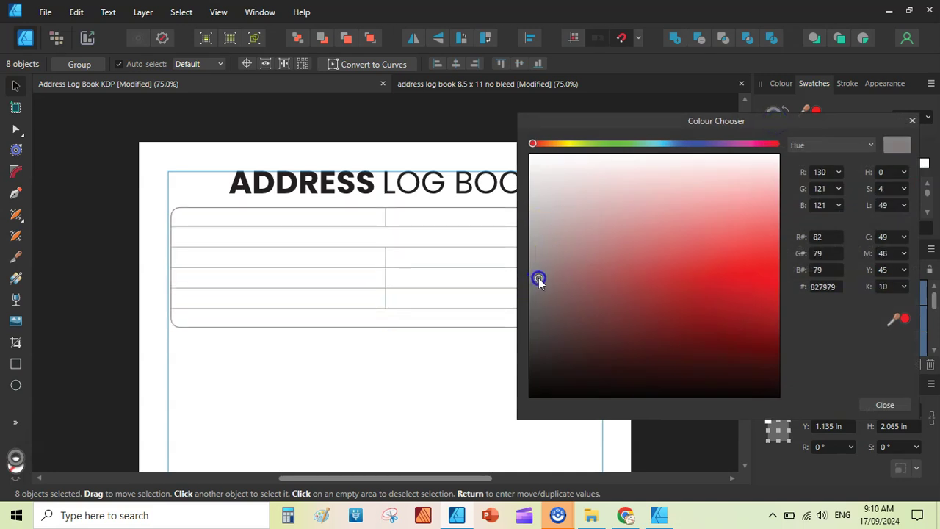
key(Escape)
click(715, 223)
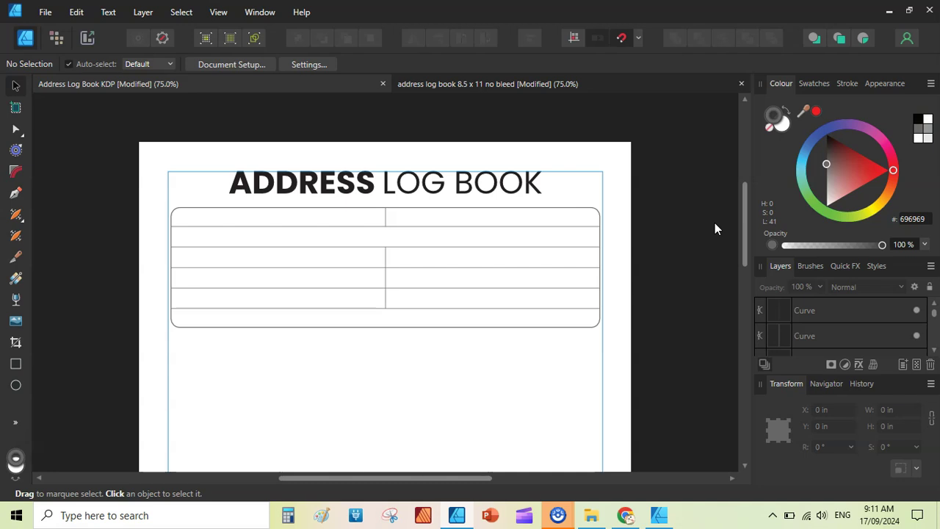
click(445, 83)
Add a 'Name:' artistic text label in the table's top-left cell.
click(338, 82)
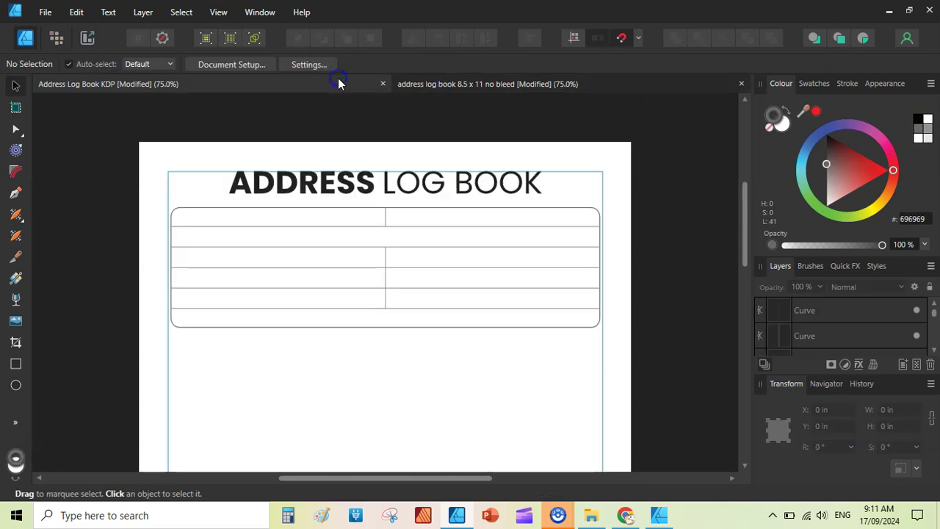
click(15, 424)
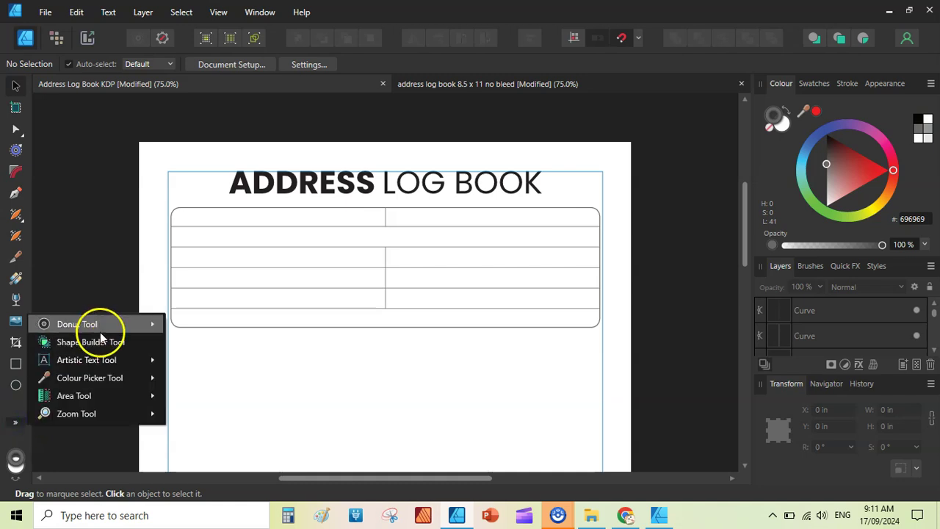
mouse_move(94, 361)
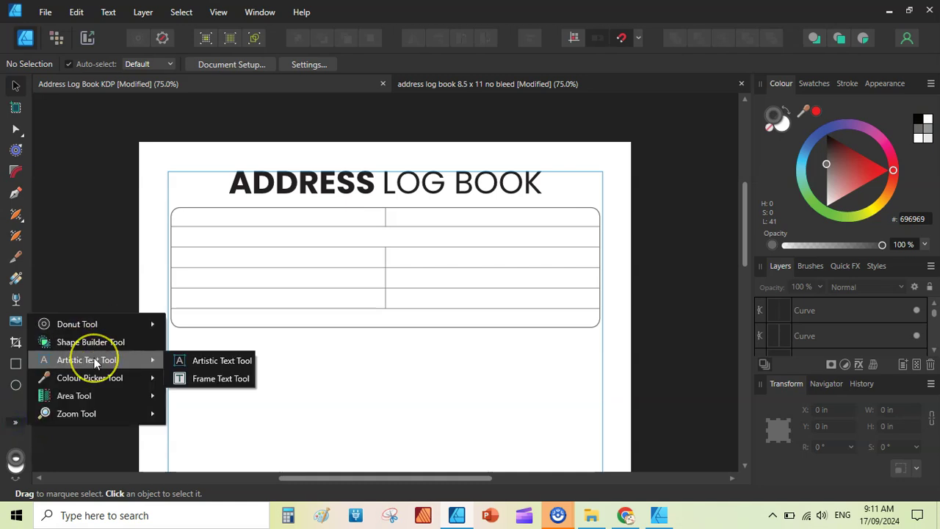
click(210, 361)
drag(182, 217, 215, 237)
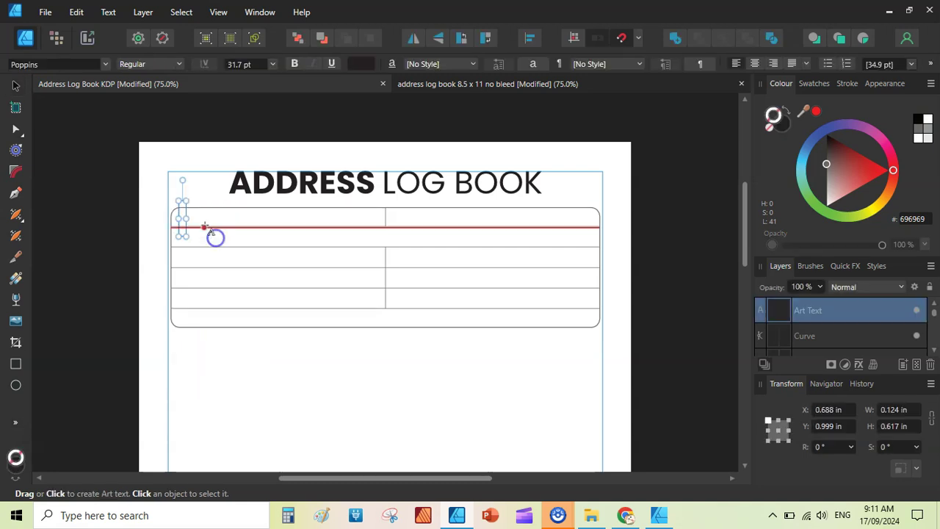
text(Name:)
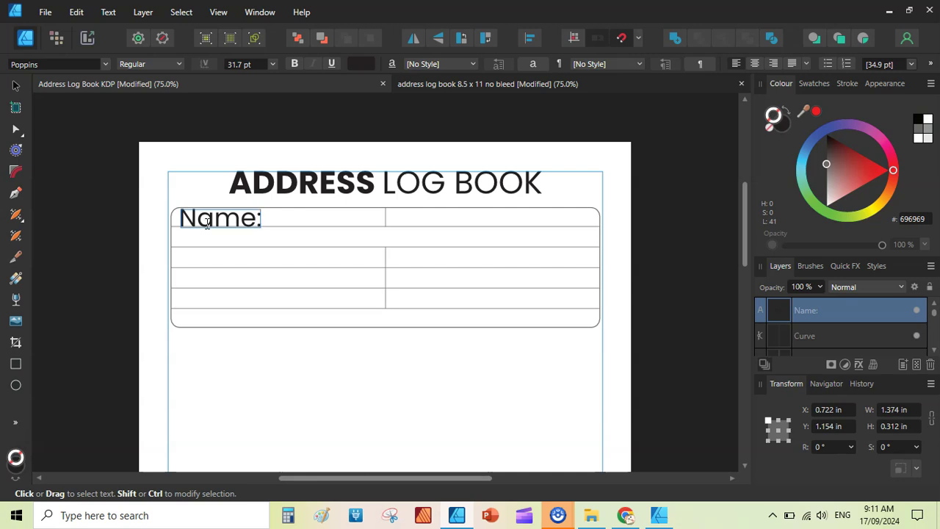
key(Escape)
drag(252, 199, 207, 222)
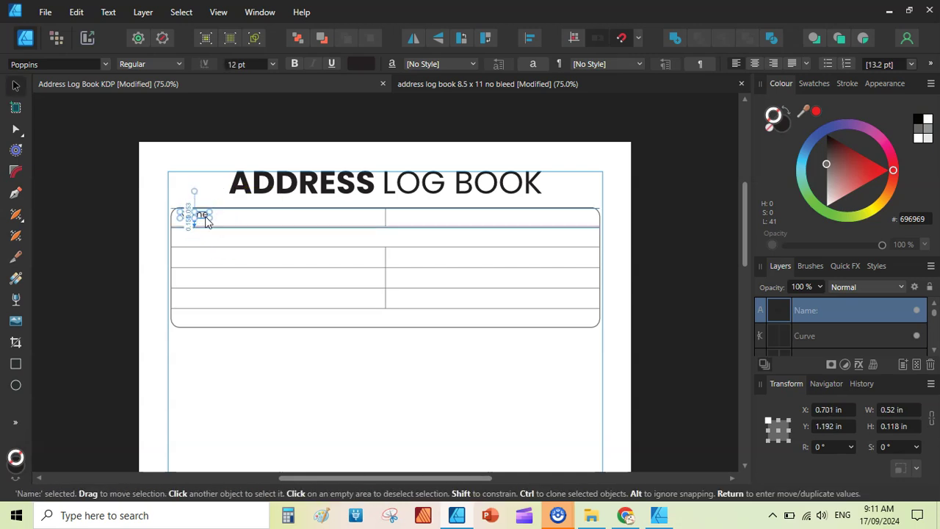
key(ctrl+shift+bracketleft)
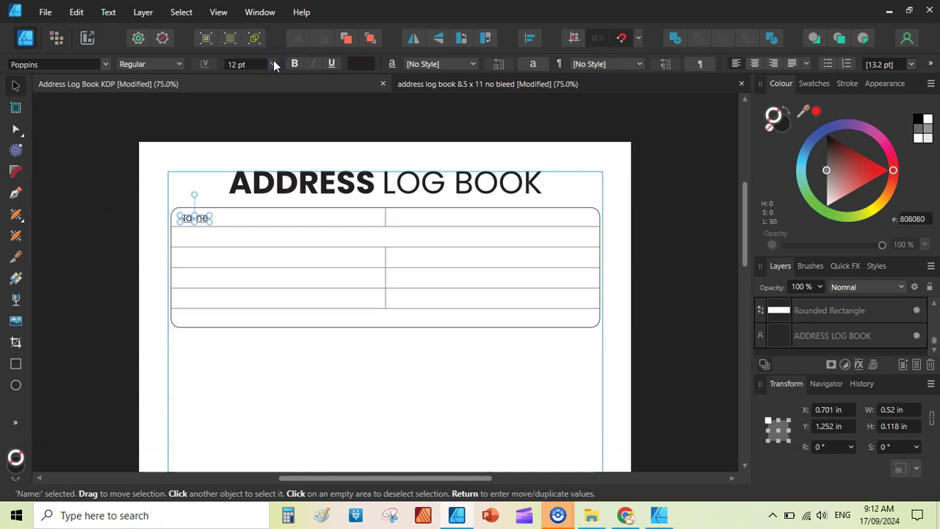
Set the Name: label to 14 pt and fit it into the cell's corner.
click(273, 64)
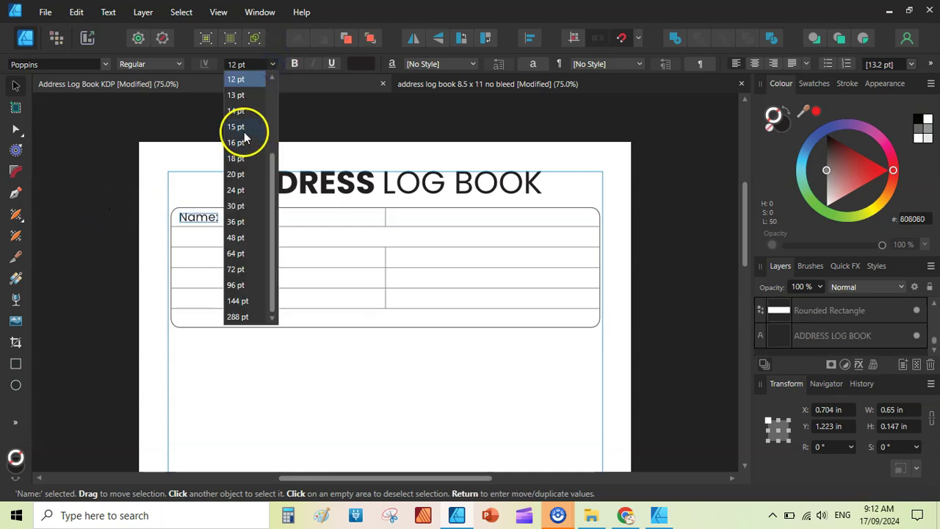
click(235, 110)
scroll(292, 279, up, 2)
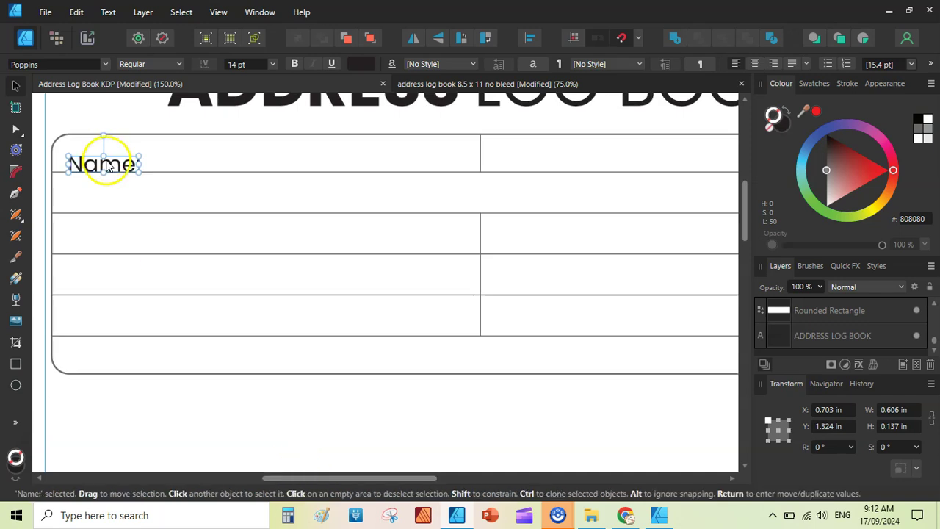
drag(106, 165, 108, 162)
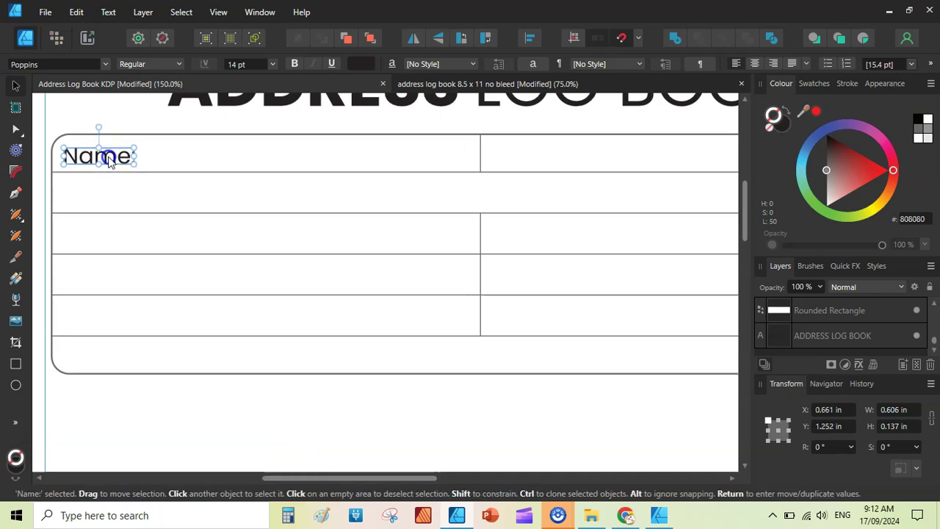
mouse_move(420, 478)
mouse_down()
mouse_move(351, 476)
mouse_move(443, 477)
mouse_move(406, 471)
mouse_up()
click(135, 145)
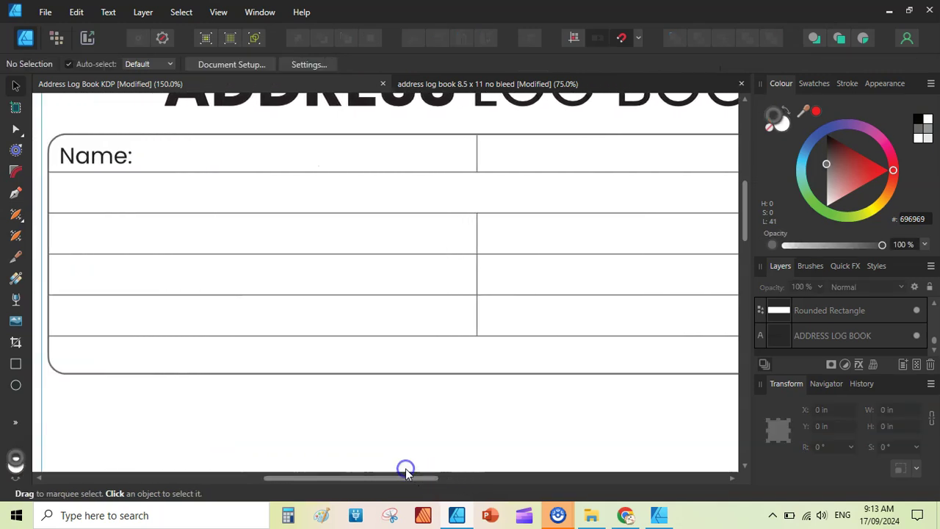
key(ctrl+1)
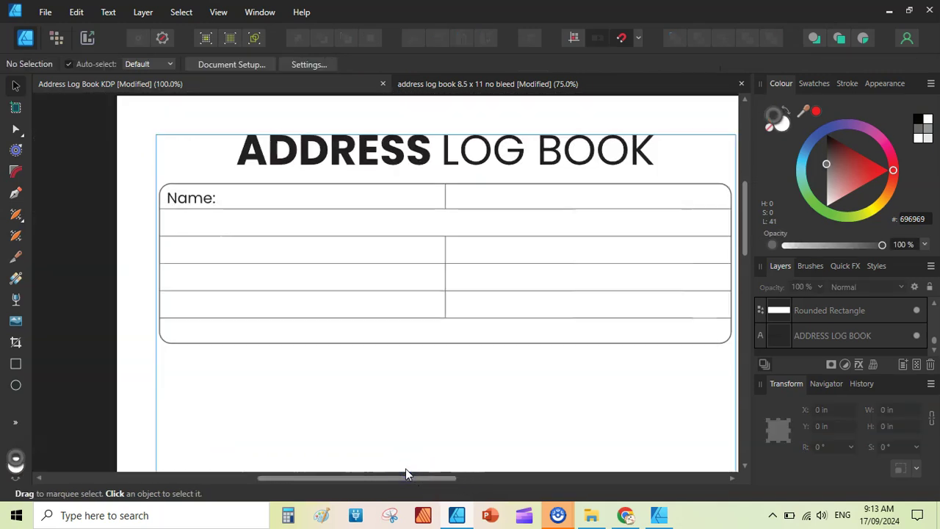
Copy the label into the right-hand top cell as 'Date of Birth:' and save the file.
click(200, 202)
drag(202, 204, 484, 204)
double_click(485, 204)
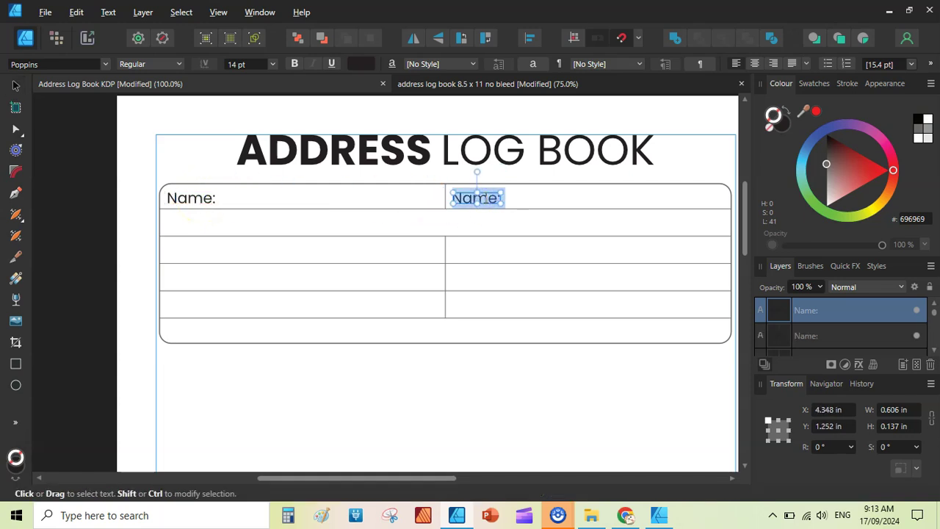
text(Date of Birth)
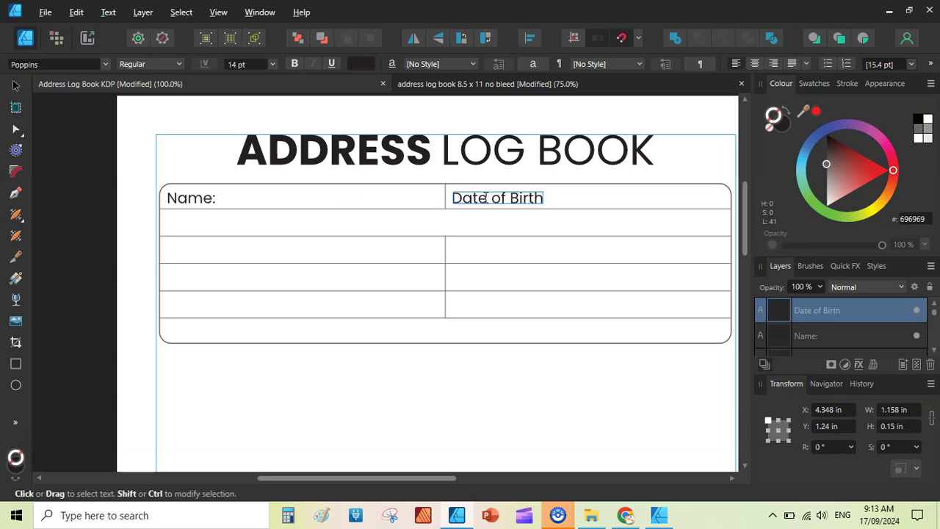
click(16, 85)
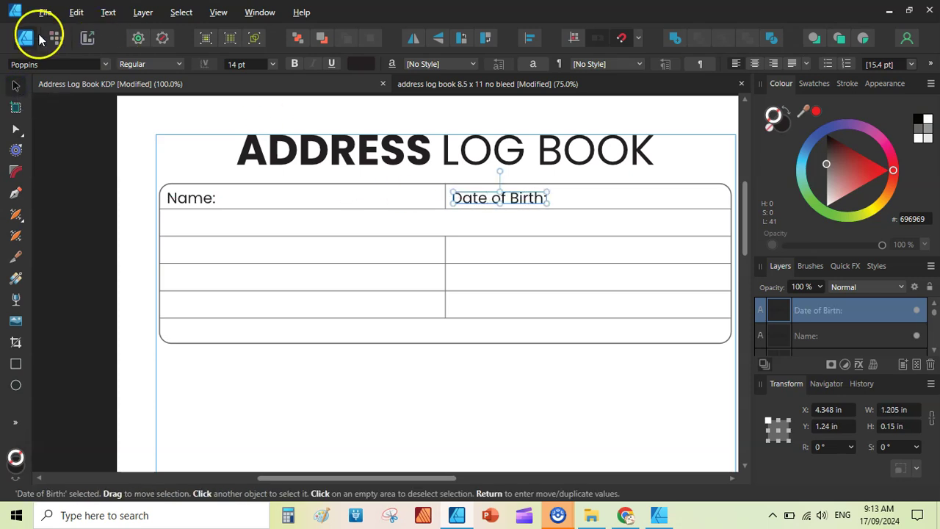
click(46, 11)
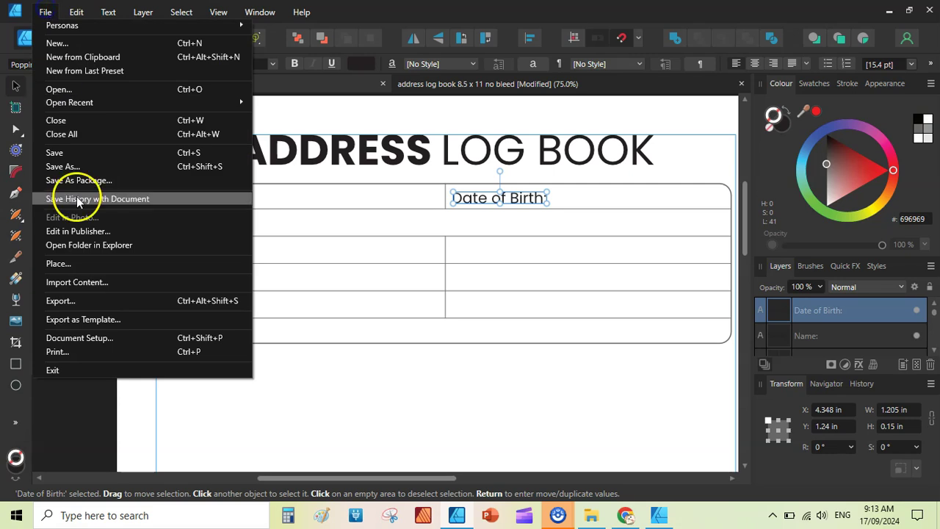
click(81, 152)
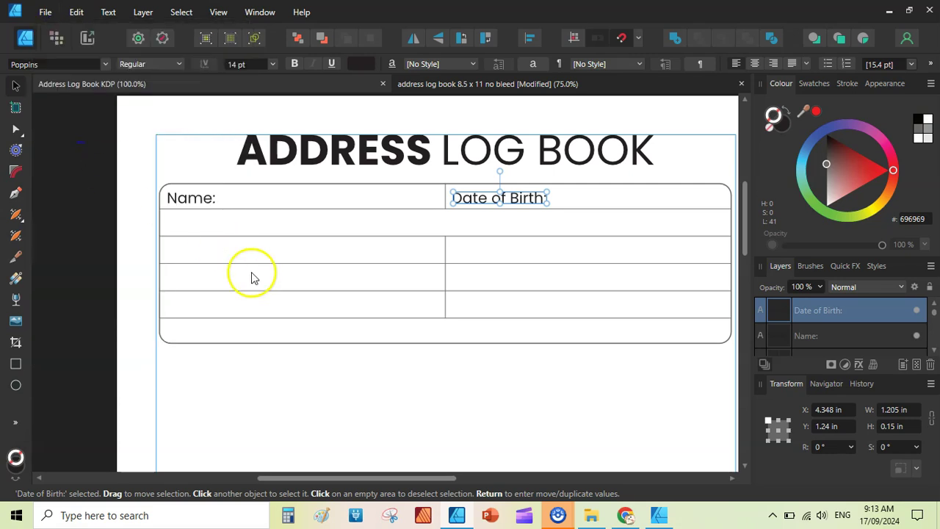
Copy the Name: label into the row below and retype it as 'Address:'.
click(203, 200)
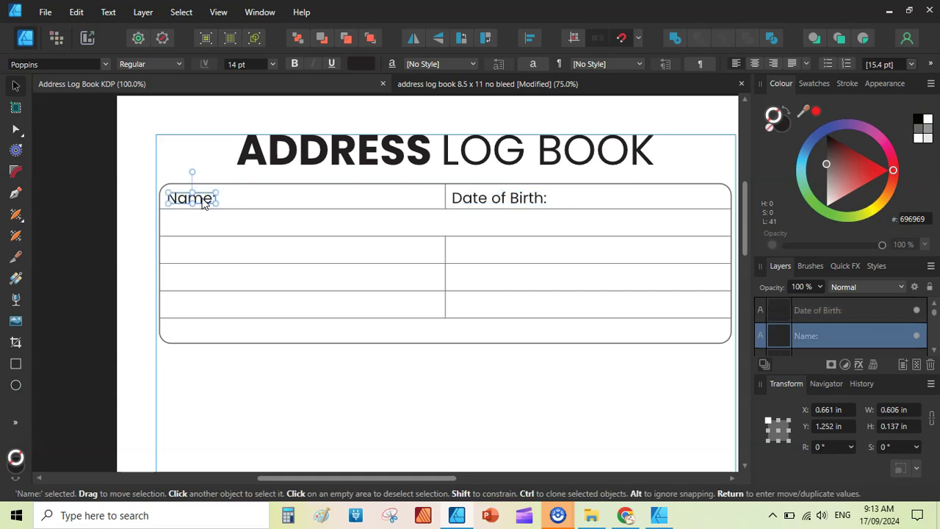
drag(203, 200, 199, 224)
double_click(204, 223)
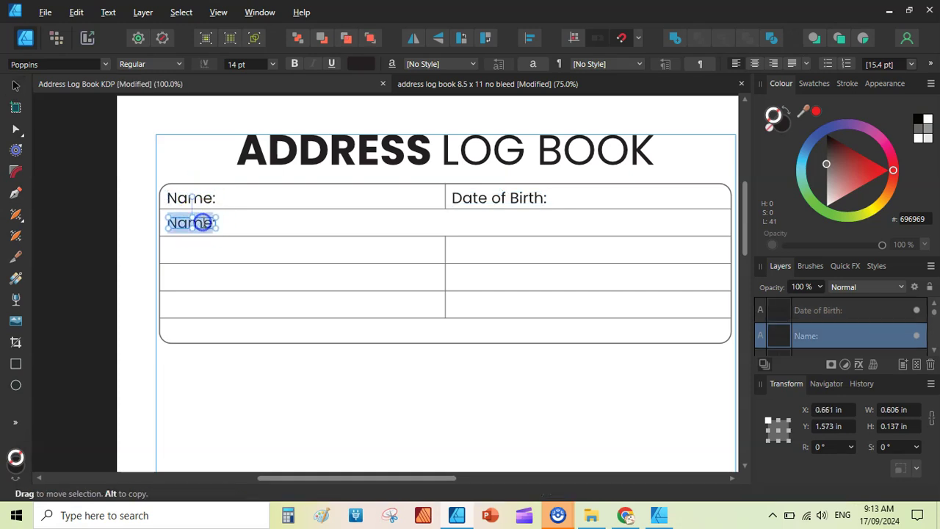
click(439, 83)
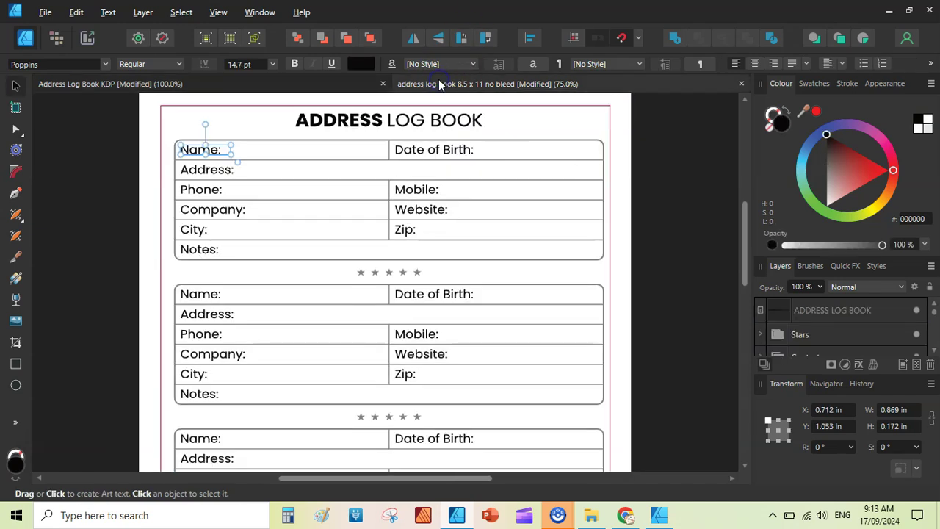
click(355, 86)
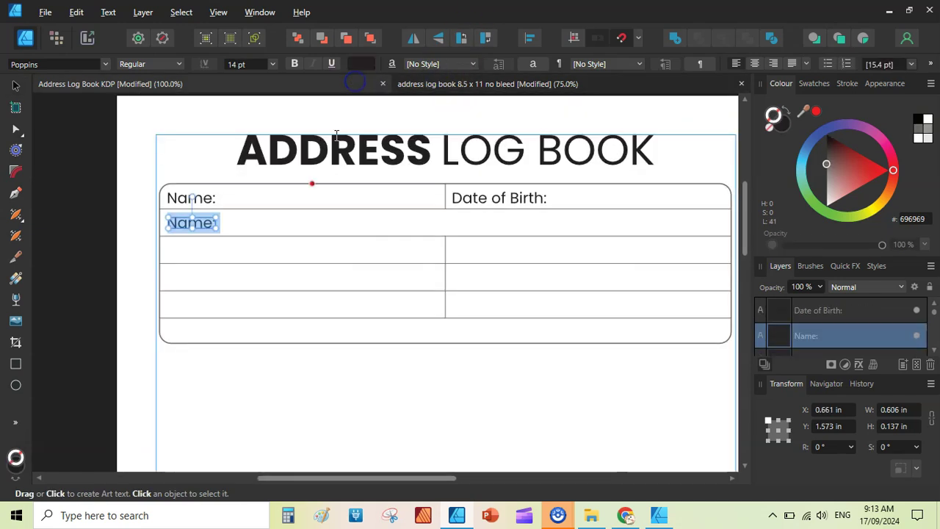
double_click(209, 222)
text(Address:)
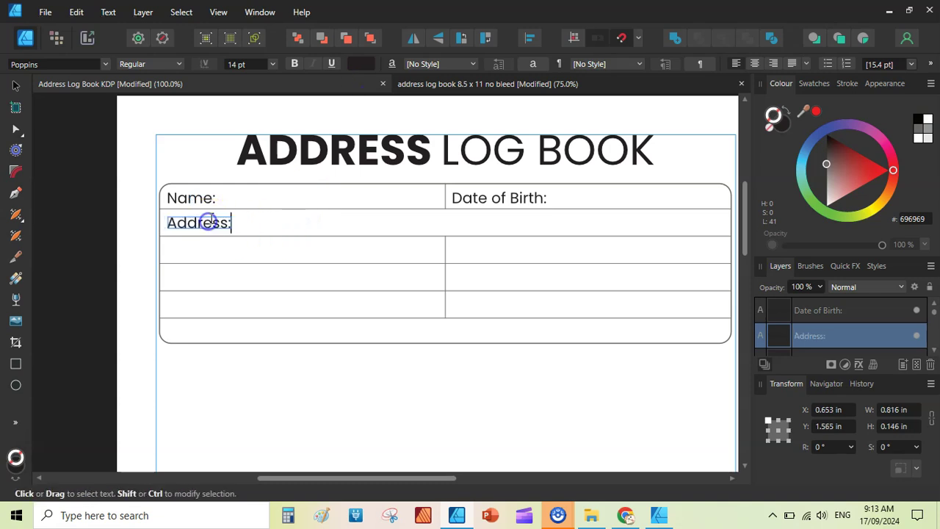
click(259, 260)
Copy the Address: label into the next row and relabel it 'Phone:'.
key(v)
drag(212, 223, 213, 253)
double_click(211, 251)
text(Ph)
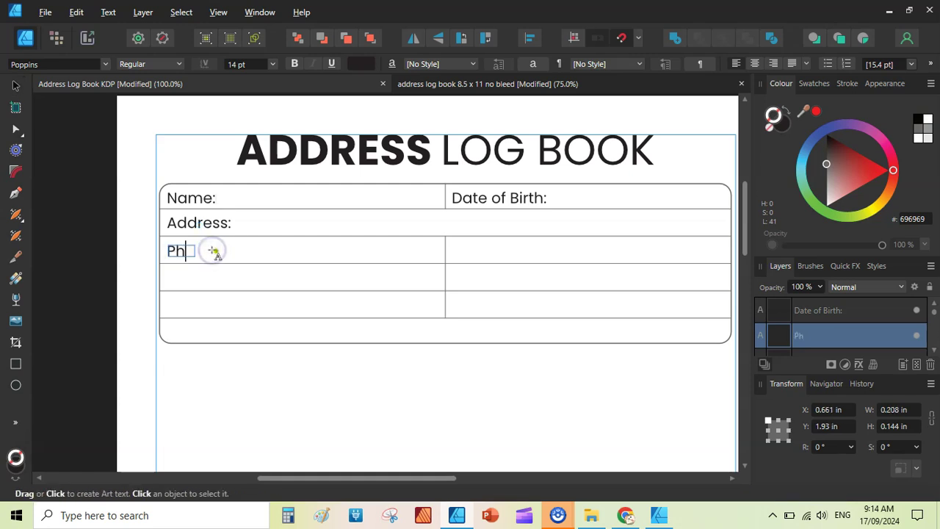
text(one:)
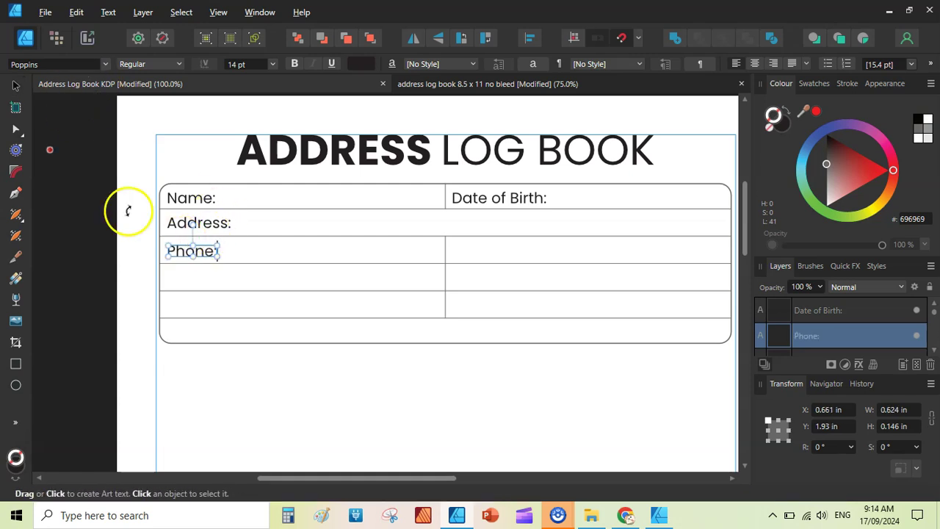
key(Escape)
Copy Phone: into the right-hand column as 'Mobile:' and another copy below it, then view the reference log book.
drag(206, 254, 470, 252)
drag(192, 251, 195, 279)
double_click(467, 251)
text(Eam)
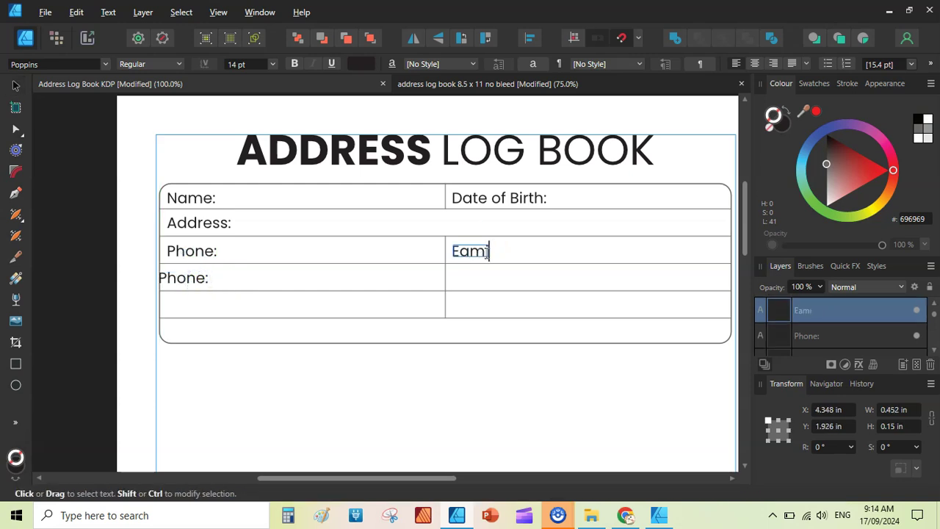
key(BackSpace)
key(BackSpace)
text(m)
key(BackSpace)
key(BackSpace)
text(Mobile:)
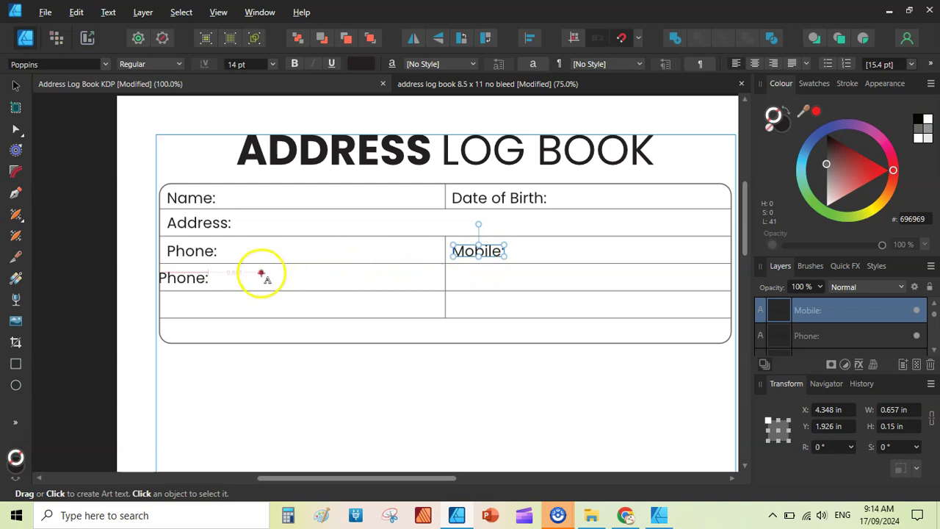
double_click(208, 277)
click(411, 87)
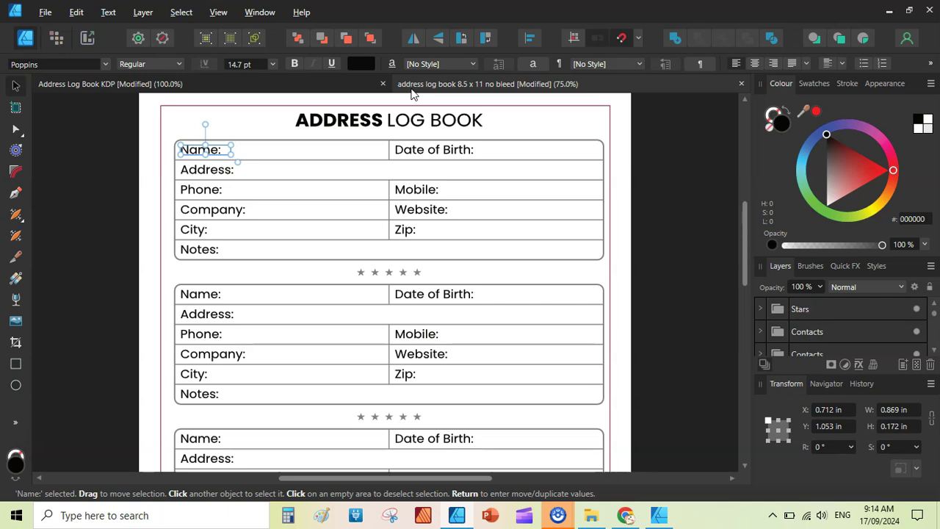
Relabel the spare Phone: as Company: and copy it right below Email: as Website:.
click(319, 85)
click(16, 86)
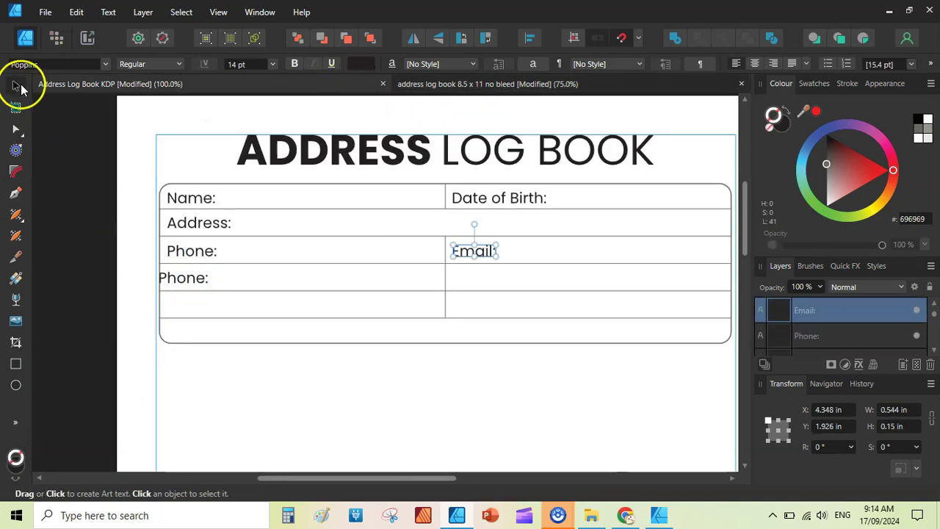
mouse_move(190, 280)
mouse_down()
mouse_move(199, 279)
mouse_move(187, 283)
mouse_up()
double_click(187, 281)
text(Company)
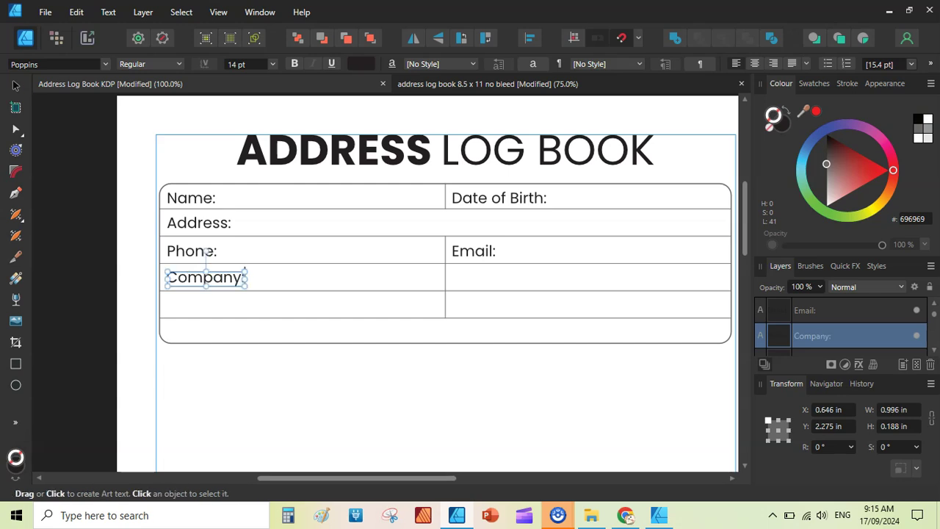
click(15, 85)
drag(227, 273, 508, 277)
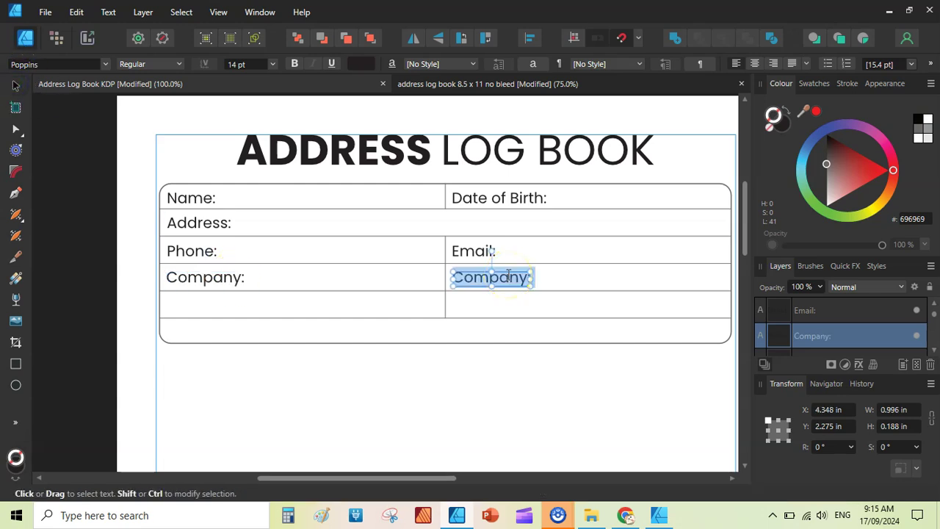
text(Website:)
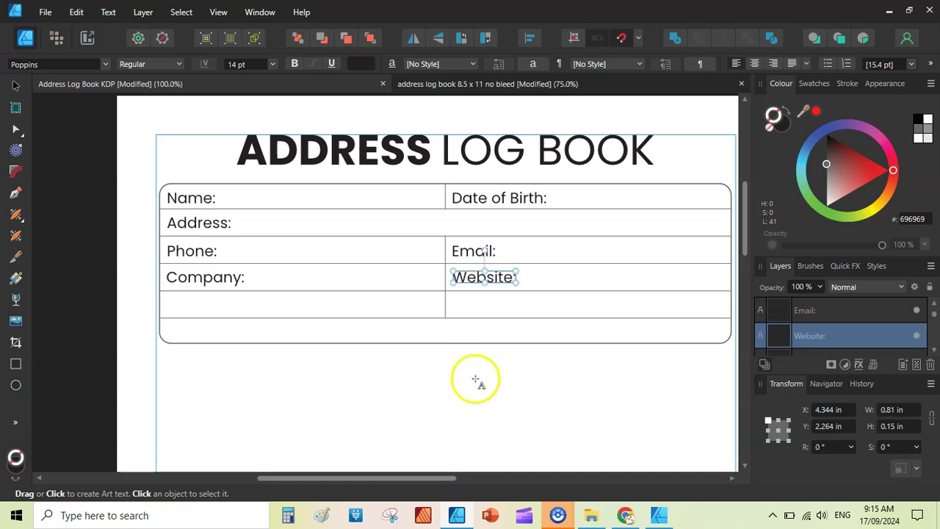
Copy Company: into the empty row below and relabel it City:.
click(448, 83)
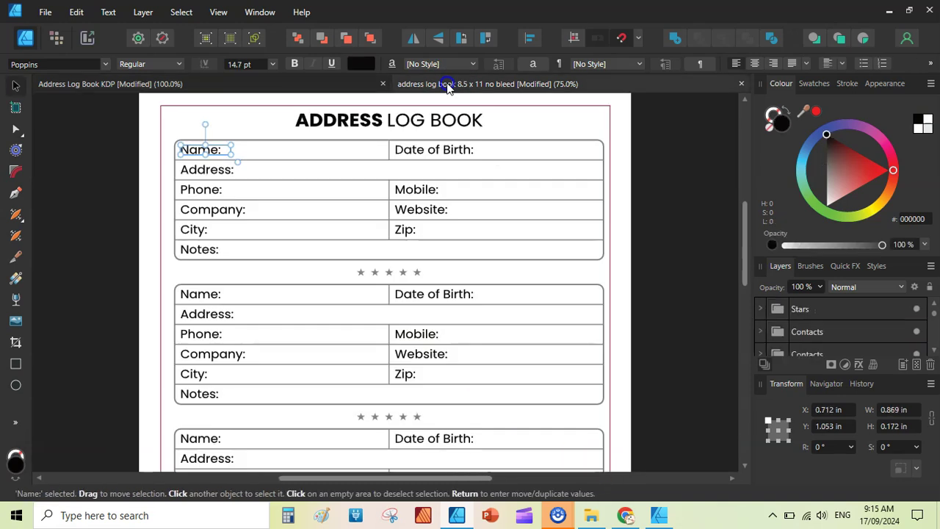
click(340, 85)
click(15, 85)
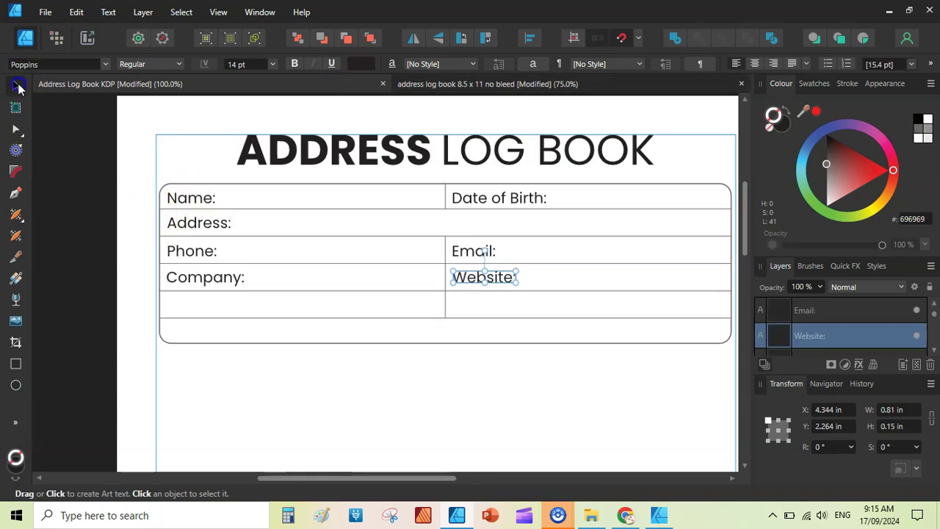
drag(205, 277, 227, 308)
triple_click(226, 307)
text(C)
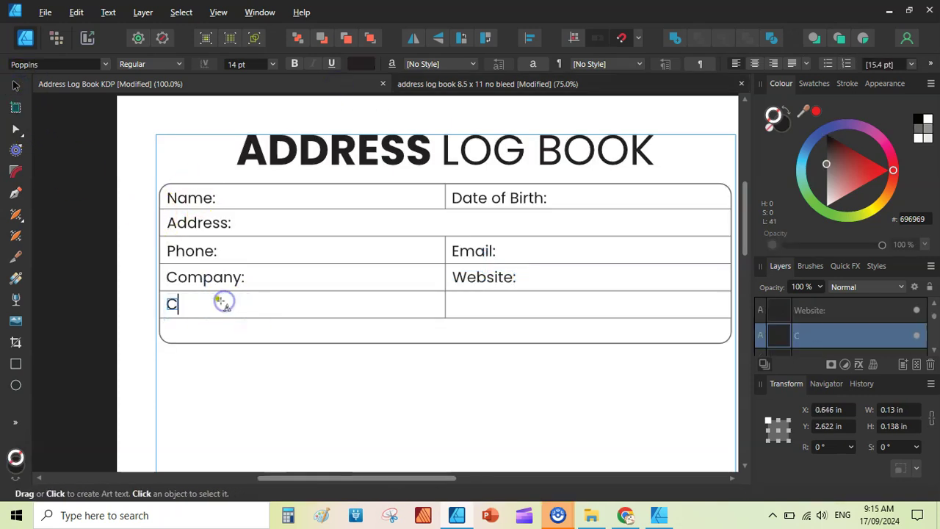
text(ity:)
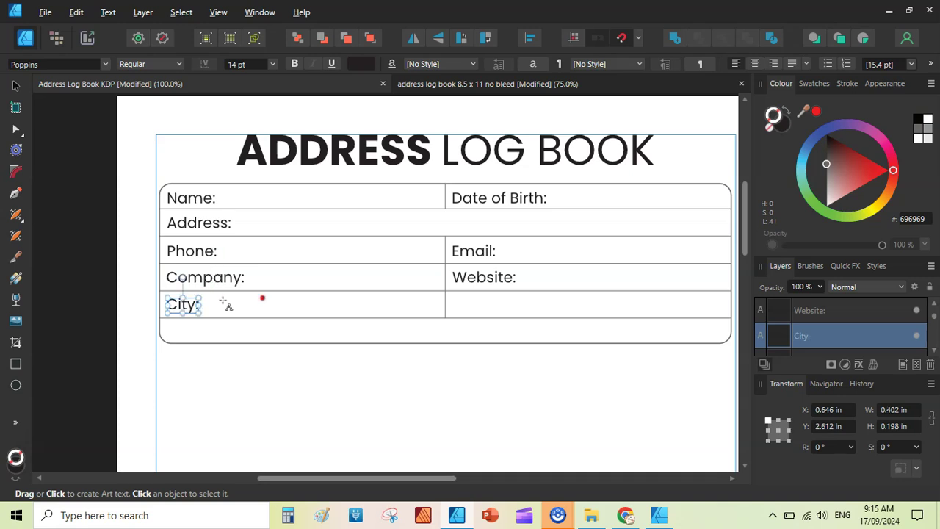
key(Escape)
Copy Website: into the City row's right cell and relabel it Zip:.
click(478, 279)
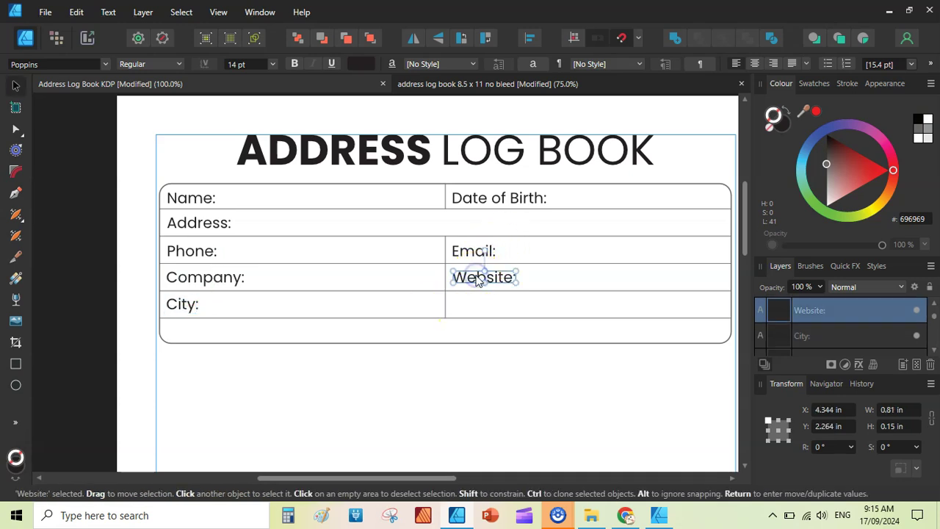
drag(477, 280, 475, 306)
triple_click(476, 306)
text(Zip:)
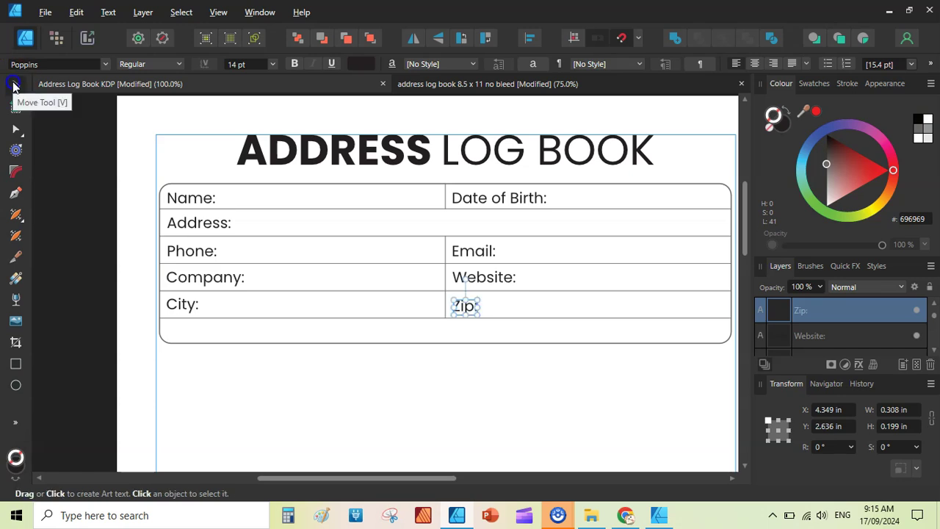
click(16, 85)
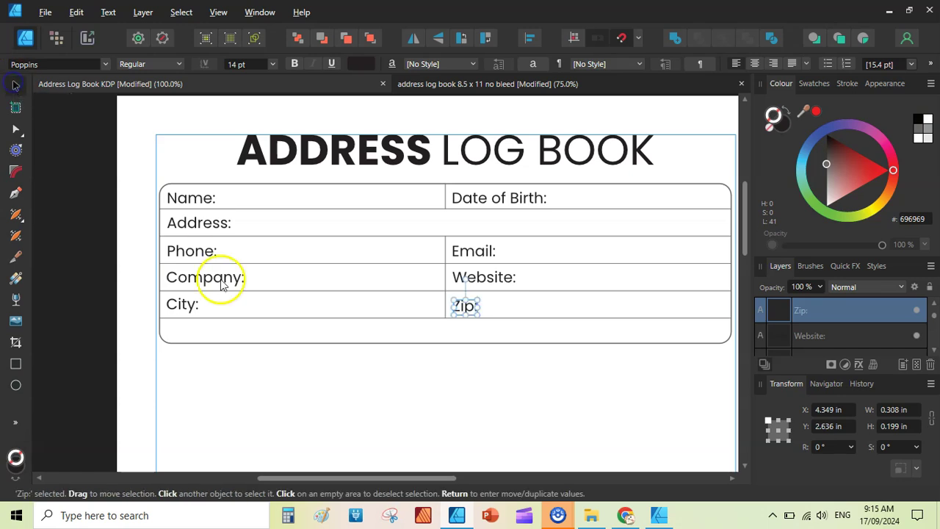
Copy City: into the bottom row, relabel it Notes:, and deselect.
click(185, 307)
drag(184, 308, 185, 330)
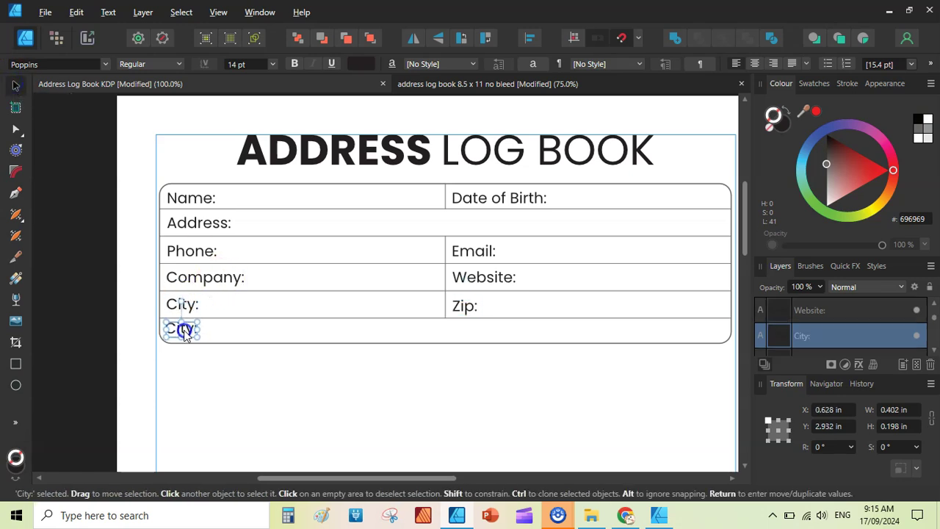
triple_click(189, 330)
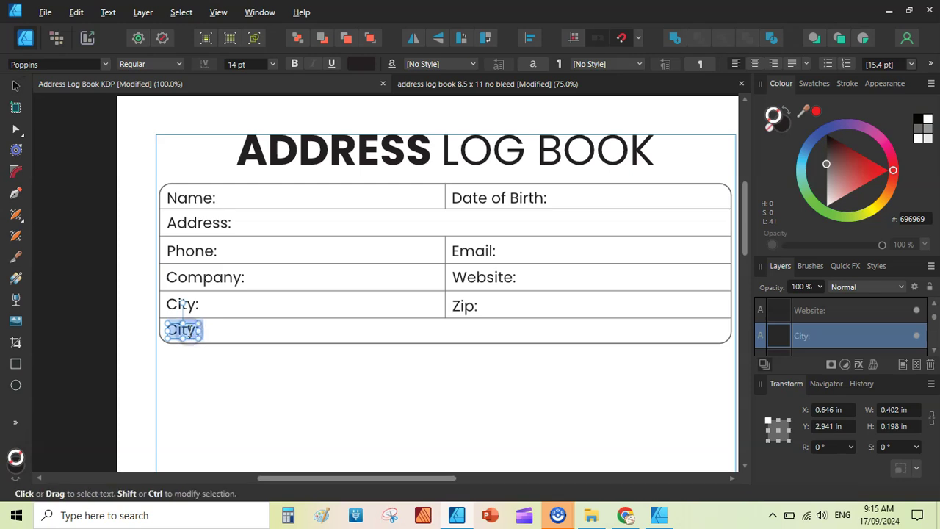
text(Notes:)
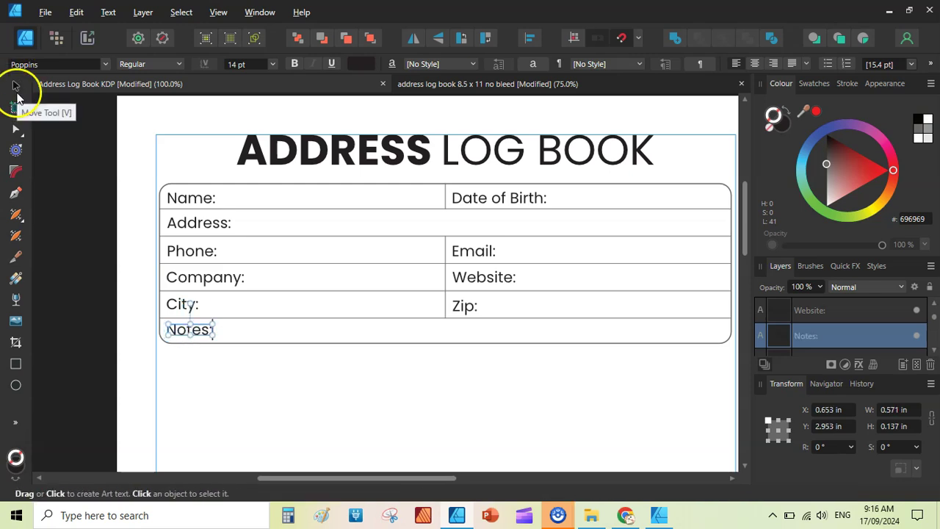
click(16, 85)
click(67, 144)
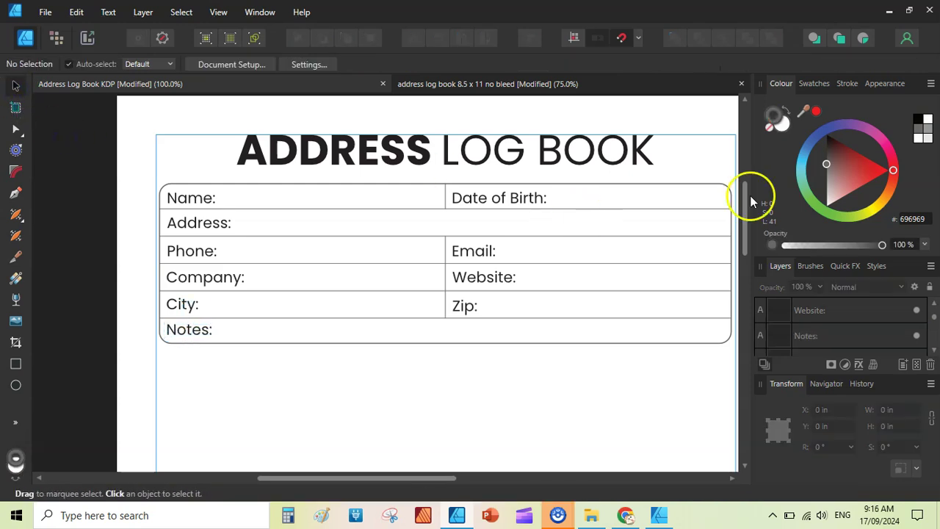
Group all the contact table's objects and name the group 'Contact table'.
click(808, 83)
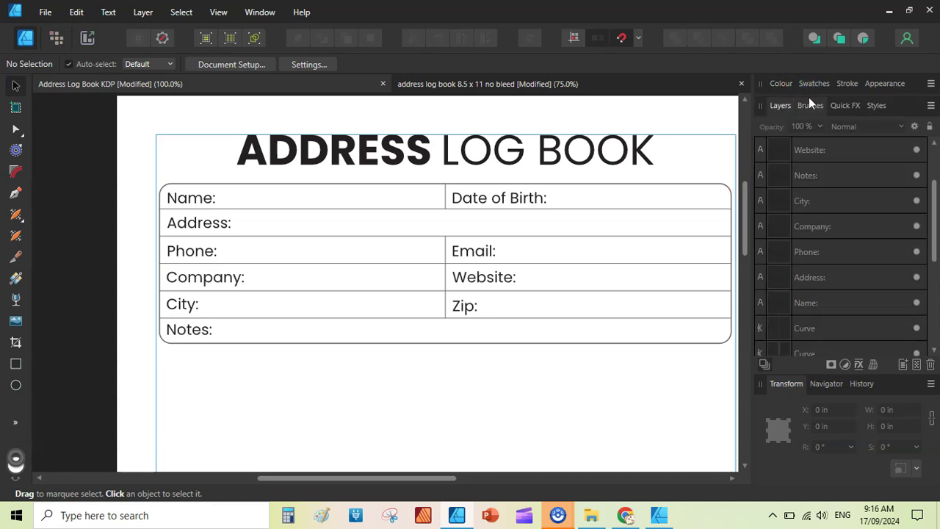
key(ctrl+minus)
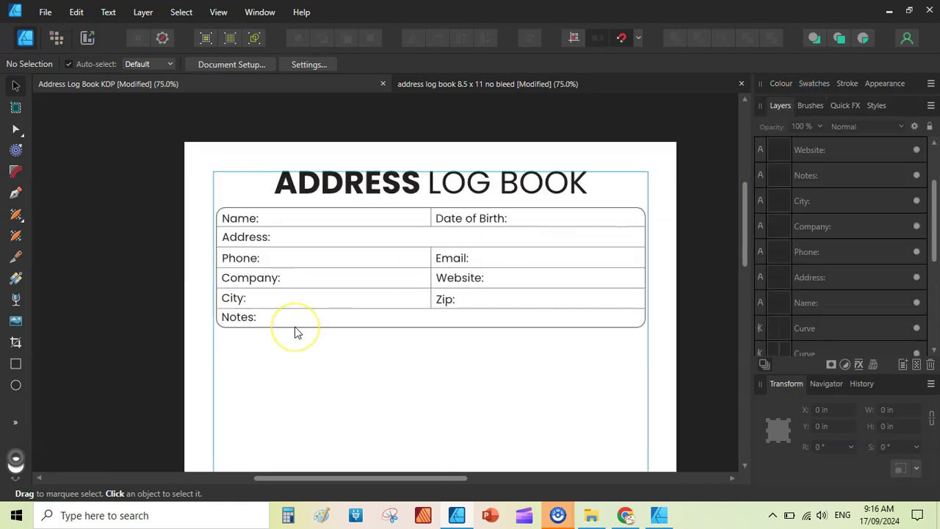
drag(145, 190, 715, 370)
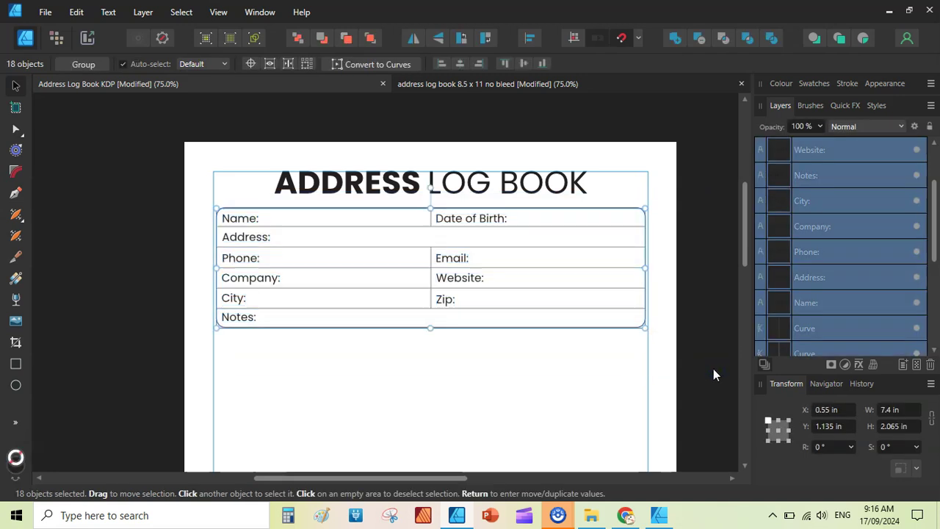
key(ctrl+g)
click(713, 368)
double_click(816, 148)
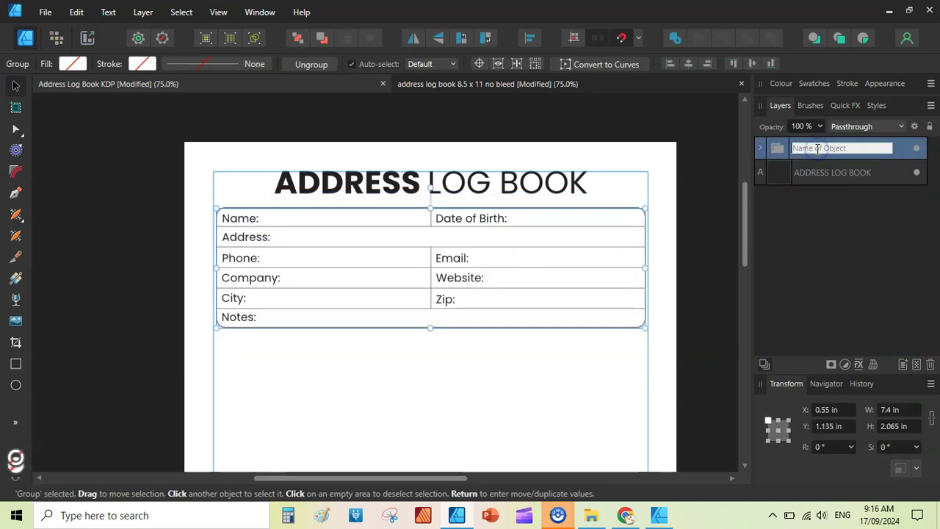
text(Contact table)
key(Return)
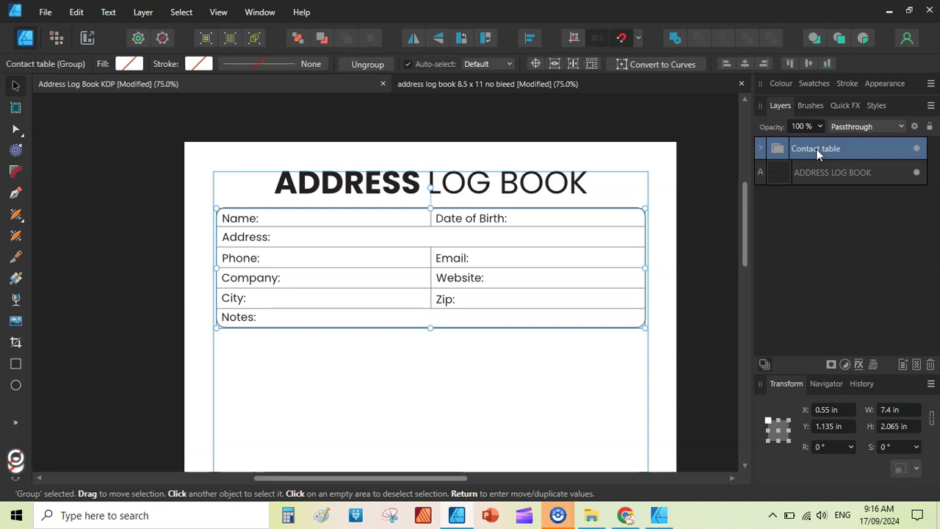
Duplicate the Contact table into four copies stacked down the page.
drag(747, 216, 744, 244)
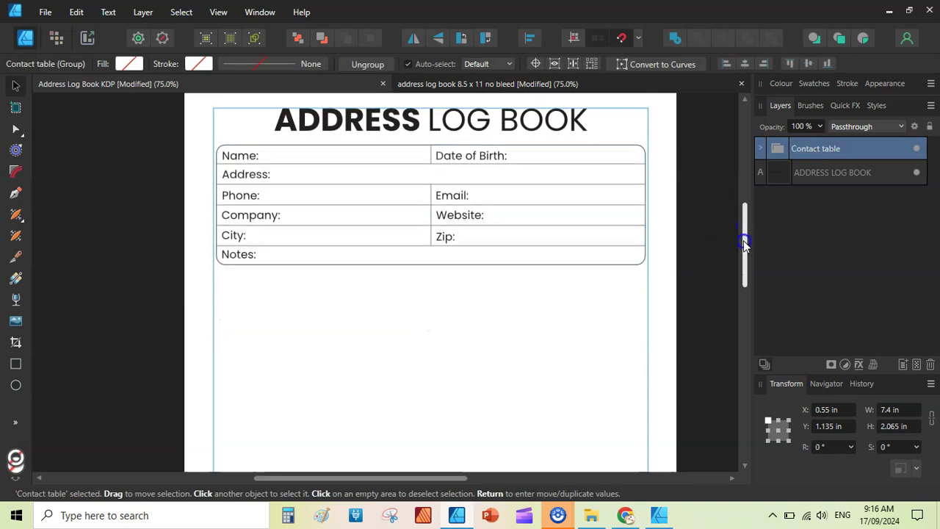
drag(562, 243, 565, 367)
drag(745, 235, 743, 342)
key(ctrl+j)
key(ctrl+j)
drag(522, 293, 519, 306)
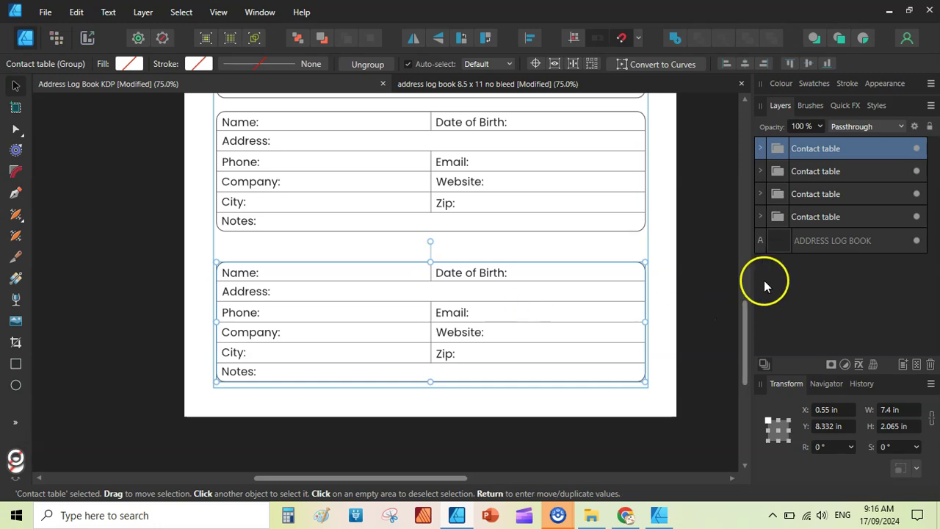
Space the four Contact table copies evenly with Space Vertically alignment.
shift+click(828, 219)
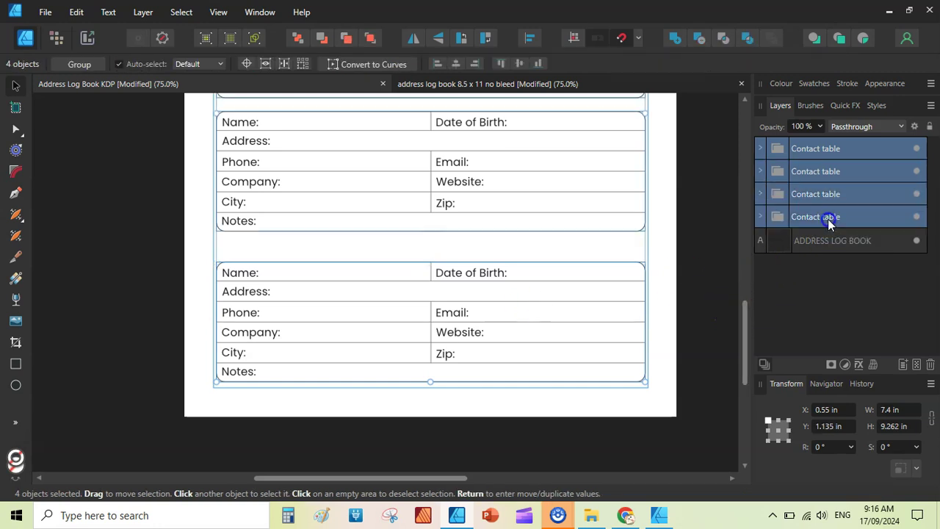
click(531, 40)
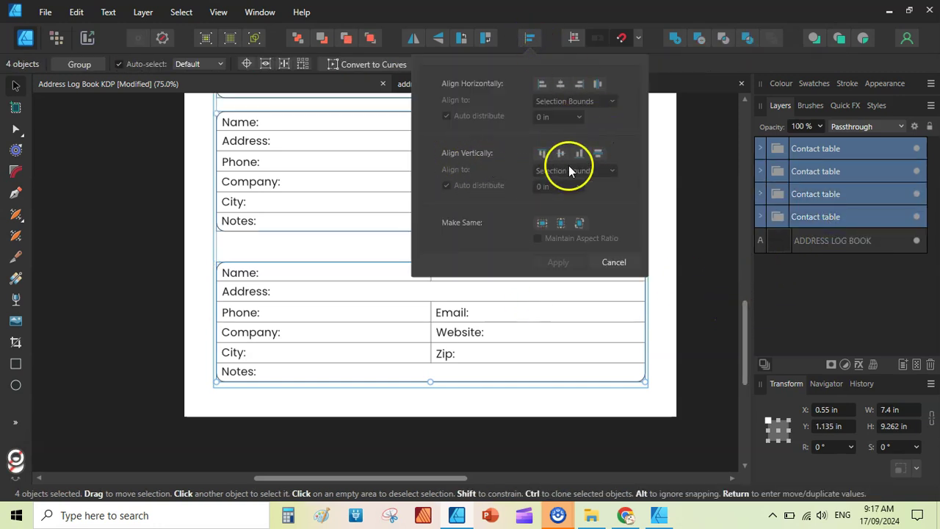
click(599, 153)
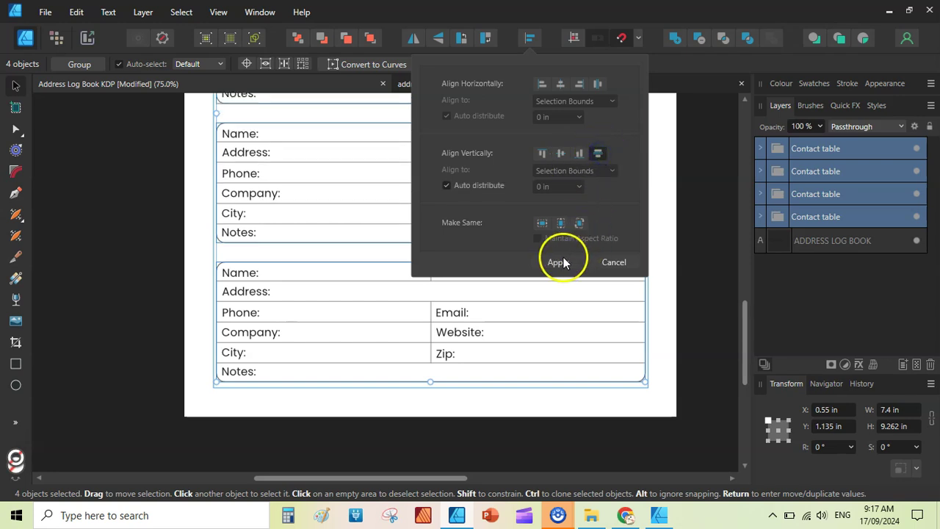
click(558, 262)
click(722, 290)
Save the Address Log Book KDP document.
scroll(722, 290, up, 5)
click(45, 12)
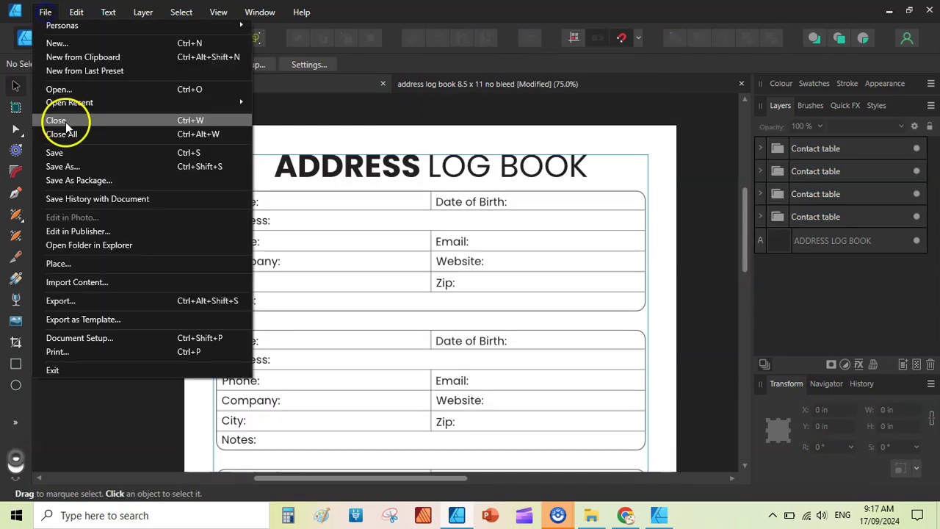
click(56, 153)
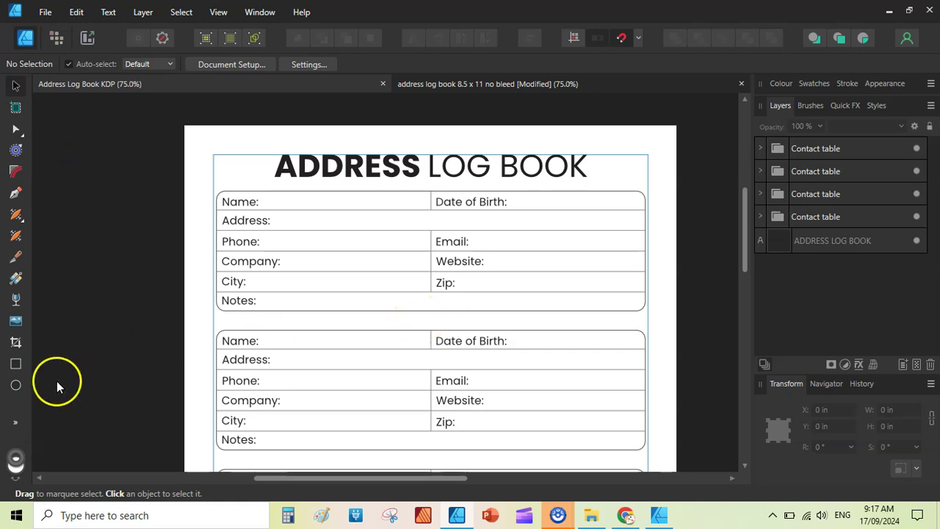
Draw a small grey star with no outline below the first table.
click(15, 423)
mouse_move(130, 326)
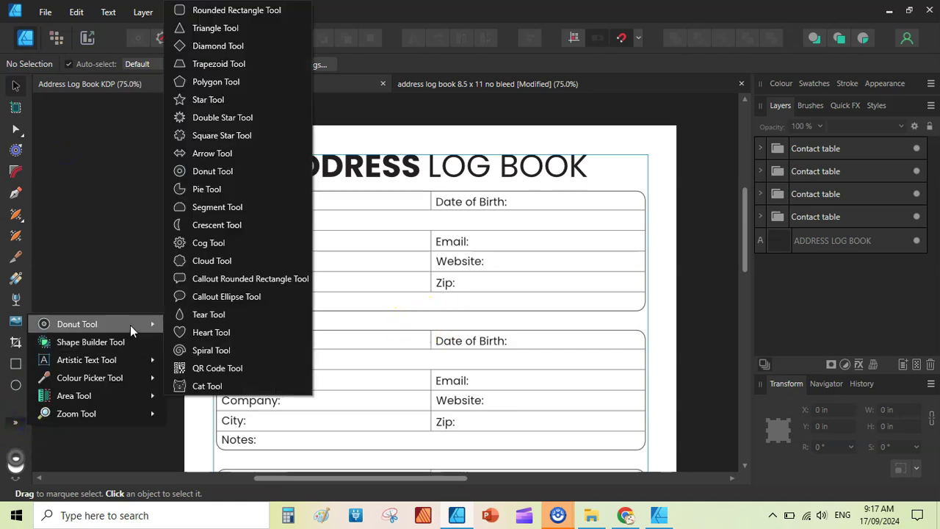
click(200, 102)
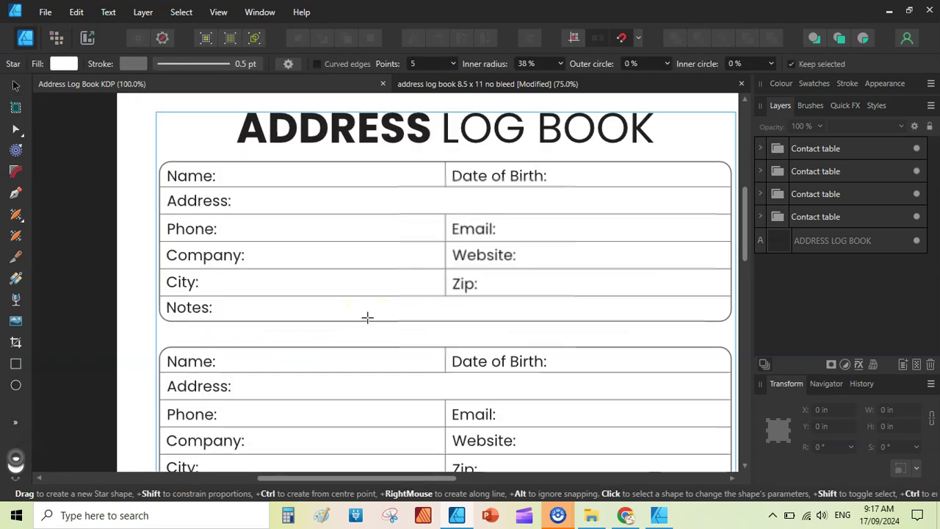
scroll(367, 317, up, 1)
drag(350, 342, 352, 367)
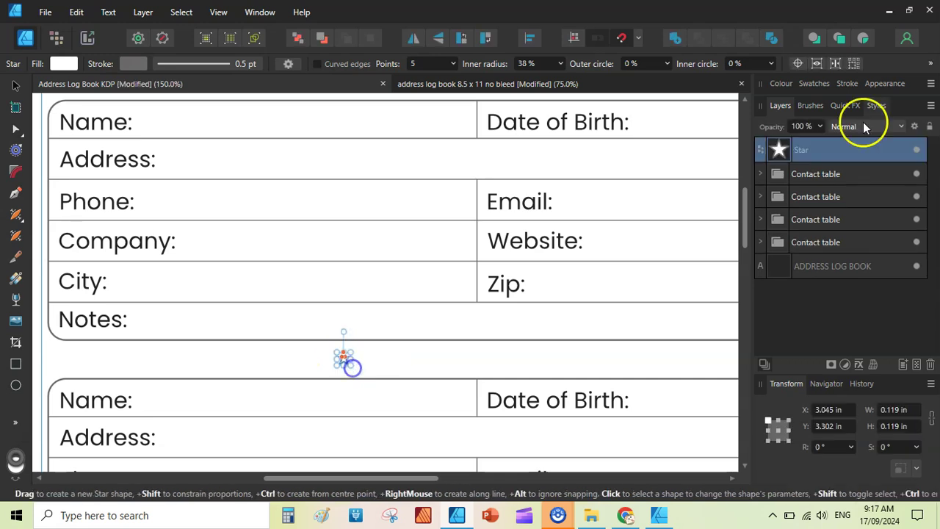
click(813, 84)
click(786, 109)
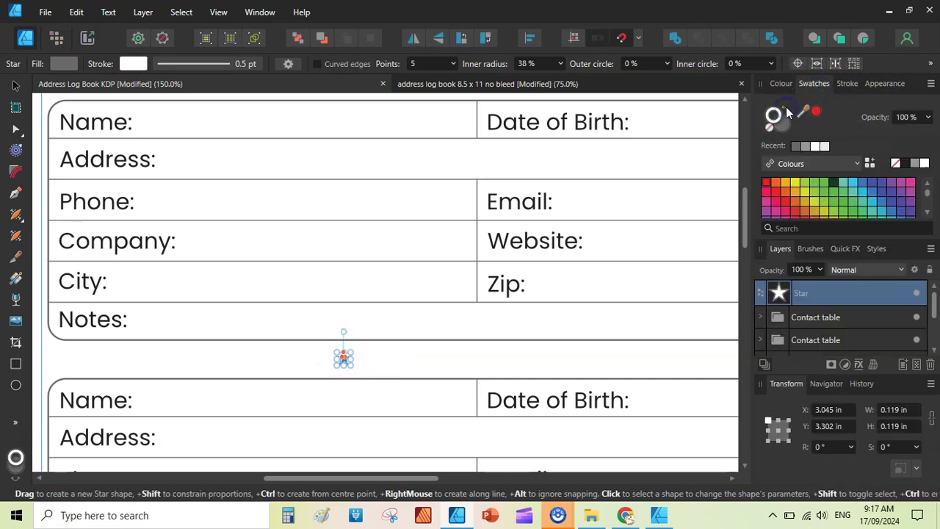
click(773, 115)
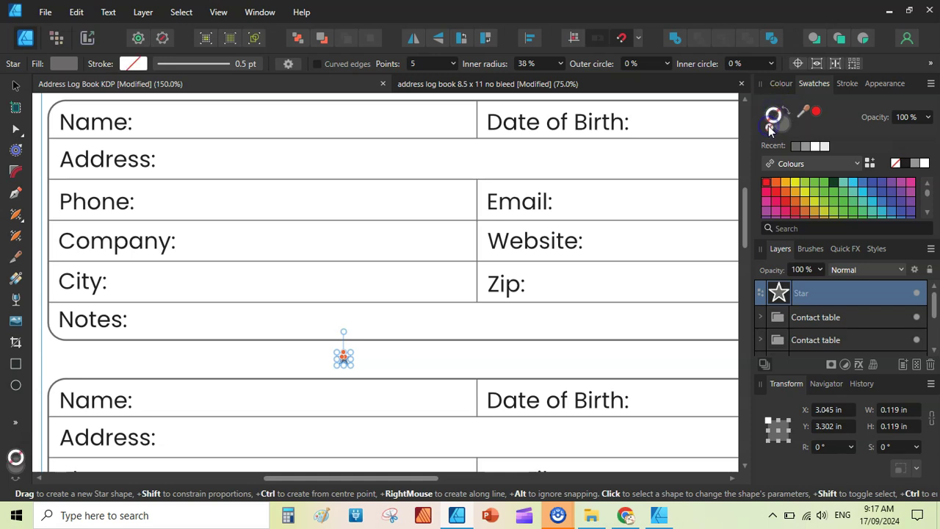
click(433, 312)
Duplicate the star into a row of five and select all five star layers.
click(15, 86)
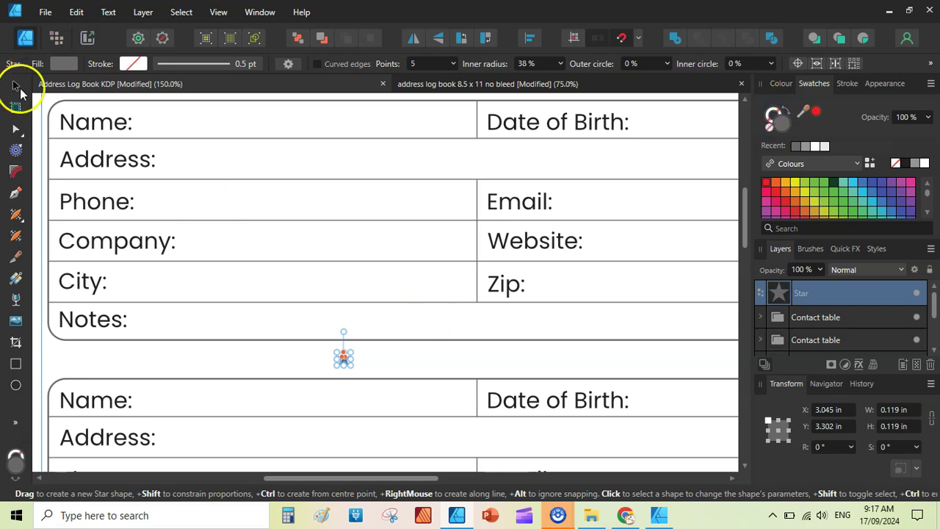
drag(344, 358, 401, 364)
key(ctrl+j)
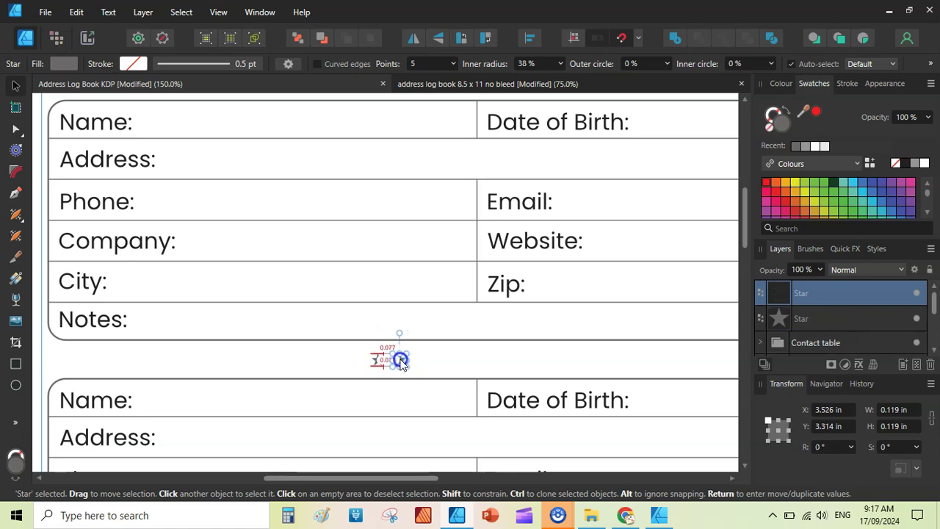
key(ctrl+j)
key(ctrl+j)
key(ctrl+j)
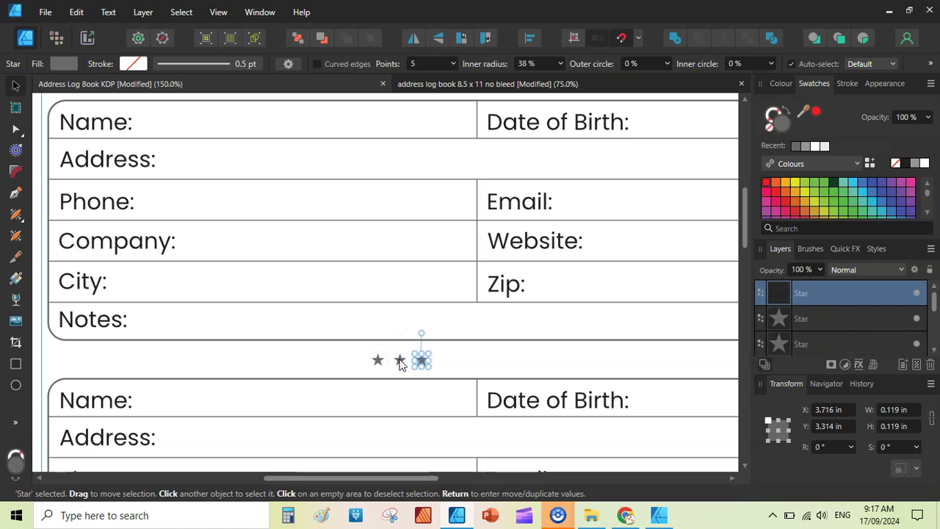
click(814, 83)
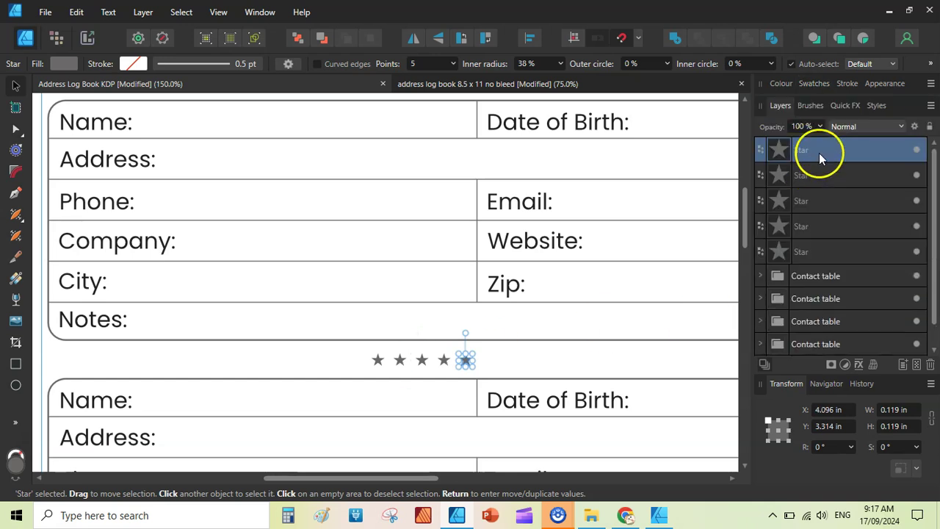
shift+click(825, 252)
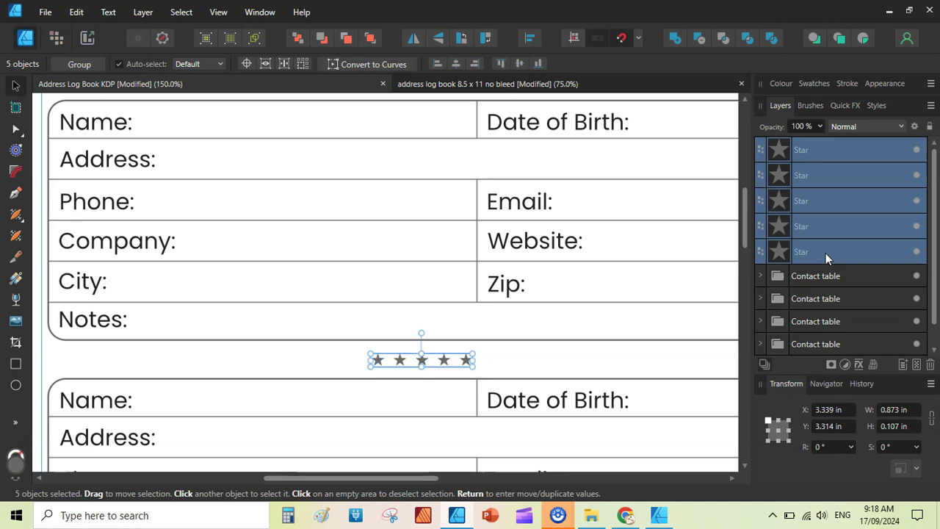
Group the five stars as 'Stars', centre the group, and shrink it.
key(ctrl+g)
double_click(831, 149)
text(S)
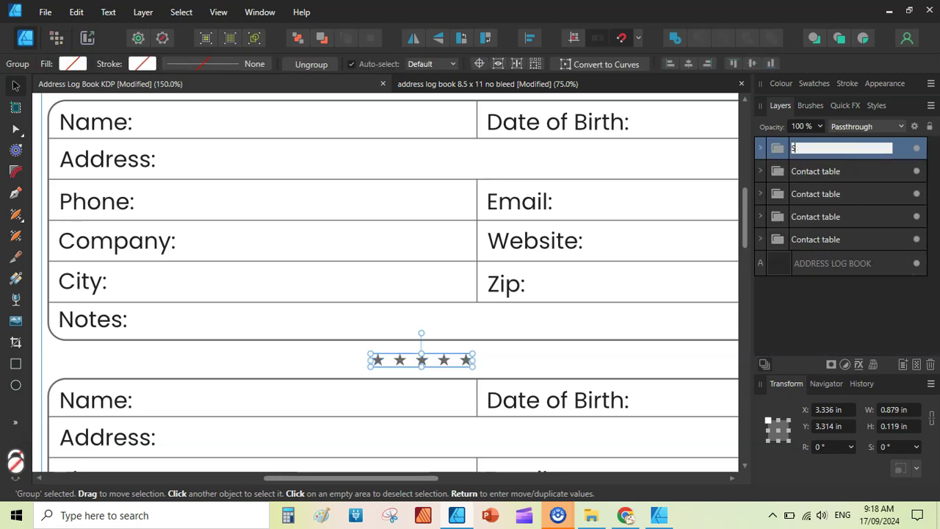
text(tars)
drag(437, 359, 495, 359)
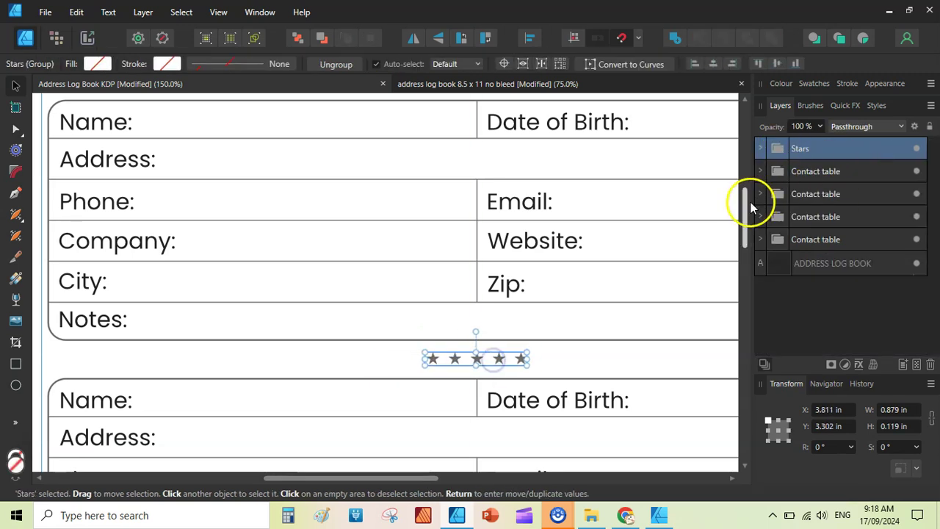
drag(750, 207, 744, 236)
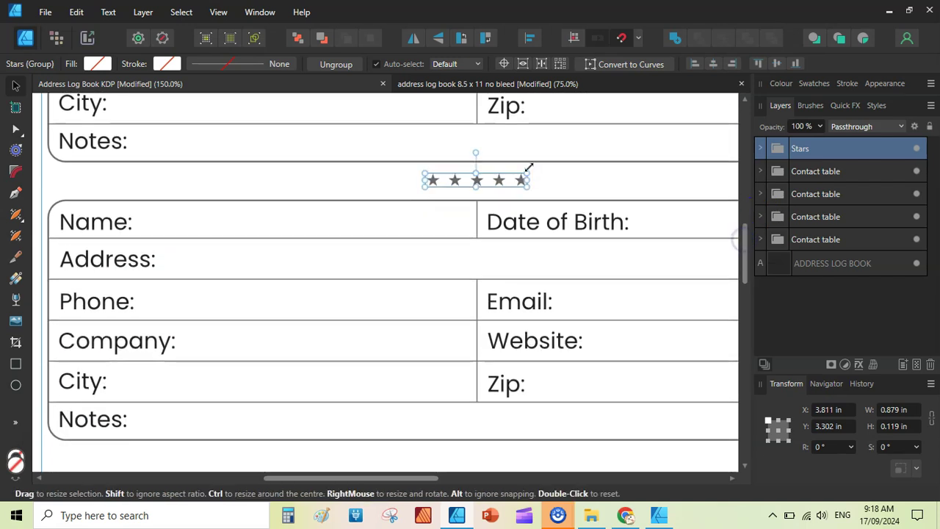
mouse_move(529, 169)
mouse_down()
mouse_move(504, 177)
mouse_move(508, 459)
mouse_up()
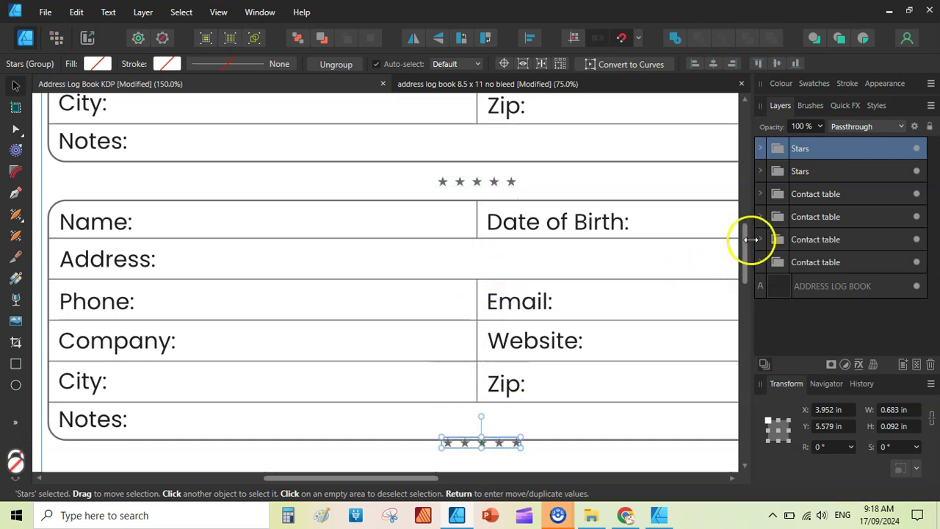
Copy the Stars divider into the remaining gaps between the contact tables.
scroll(752, 240, down, 3)
drag(483, 256, 499, 275)
key(ctrl+j)
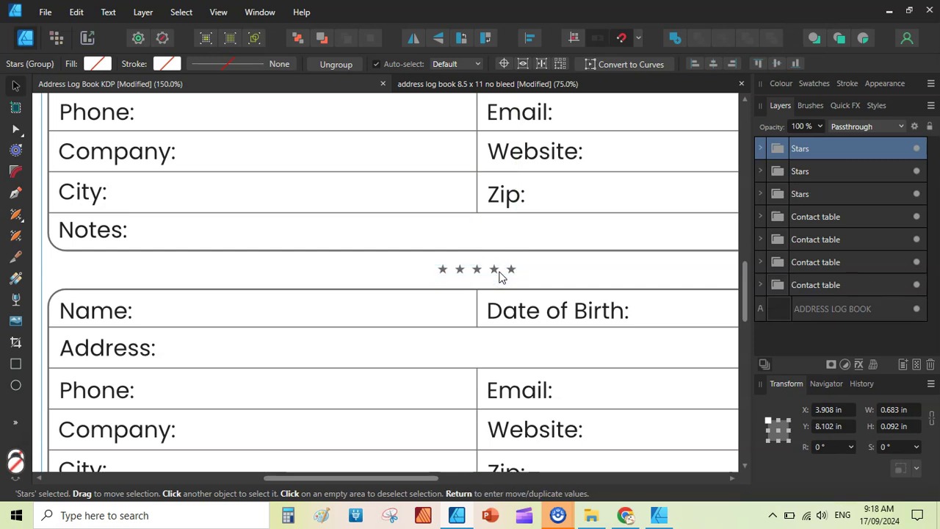
drag(742, 268, 742, 367)
key(ctrl+minus)
key(ctrl+minus)
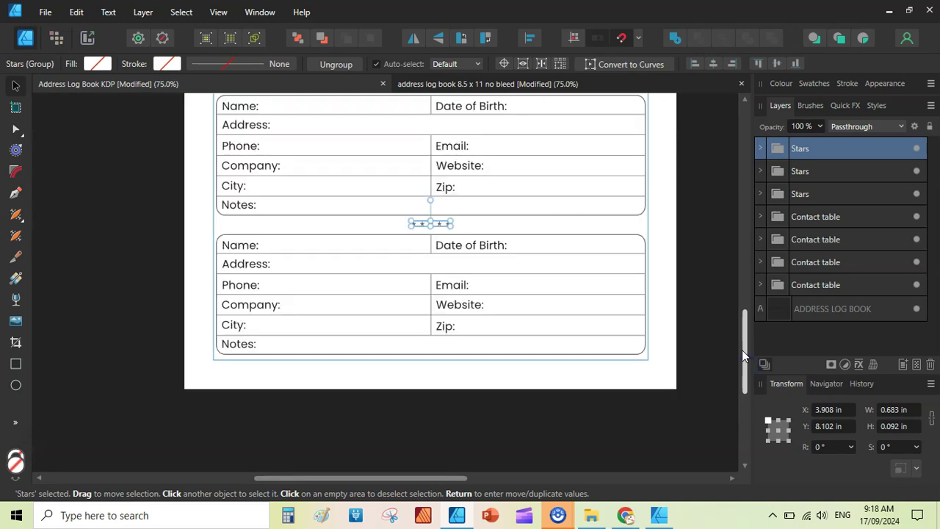
key(ctrl+minus)
key(ctrl+minus)
key(ctrl+minus)
Deselect the star divider and save the document.
click(522, 202)
key(ctrl+plus)
key(ctrl+plus)
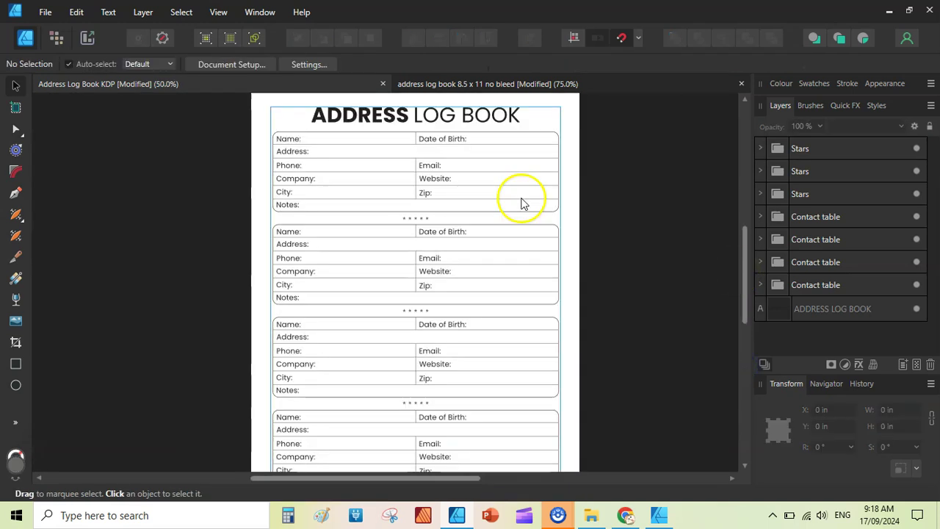
click(44, 11)
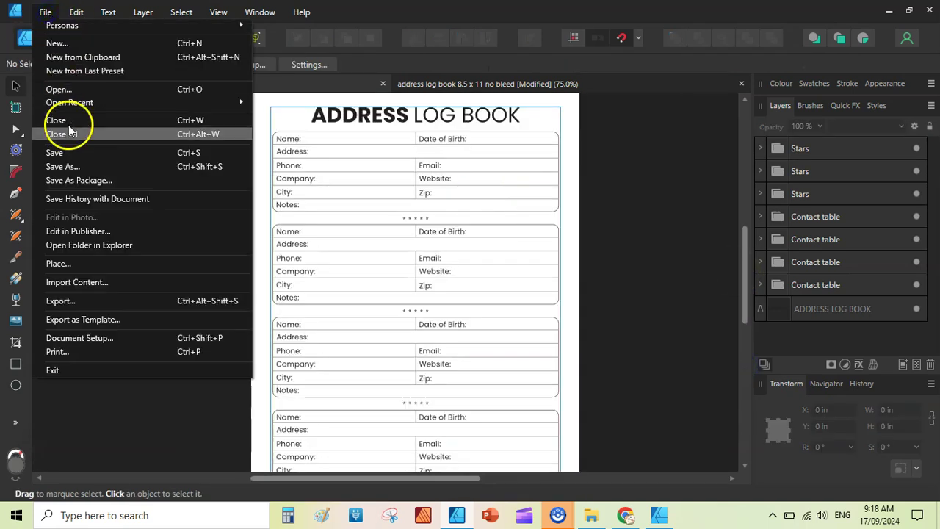
click(70, 154)
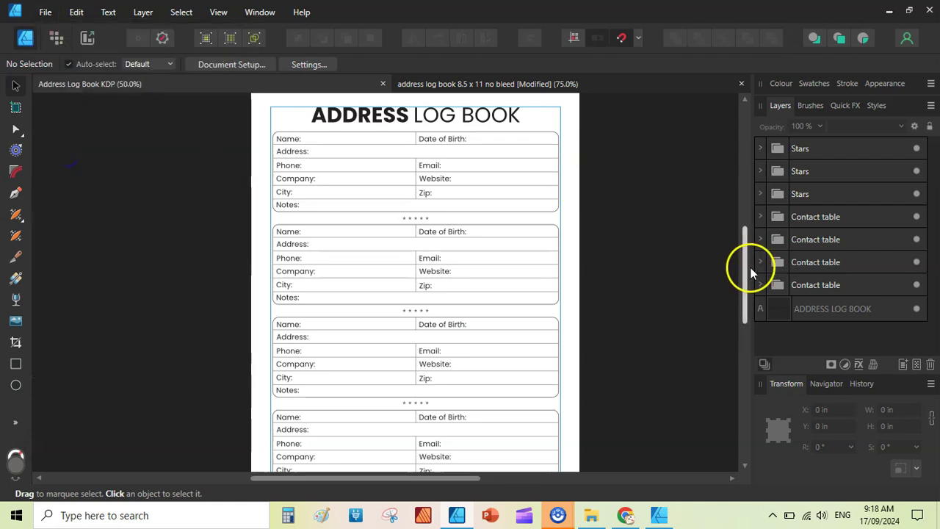
Scale the ADDRESS LOG BOOK title down to about 34 pt, 4.665 in wide.
scroll(745, 267, up, 2)
click(452, 126)
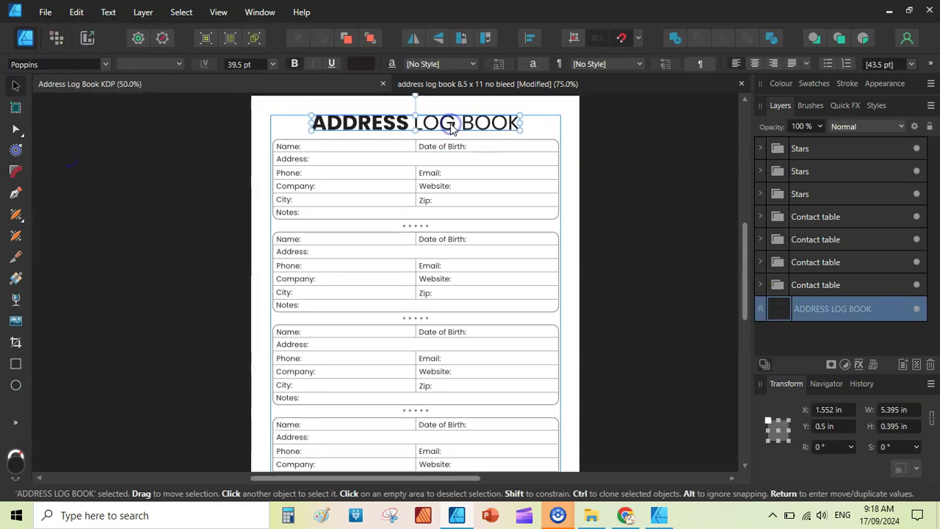
drag(452, 126, 452, 129)
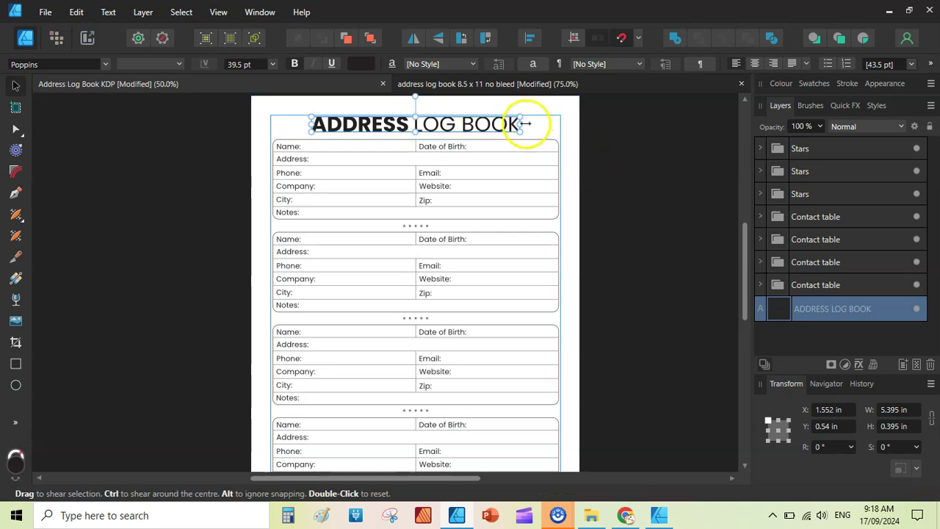
drag(522, 133, 479, 129)
click(662, 218)
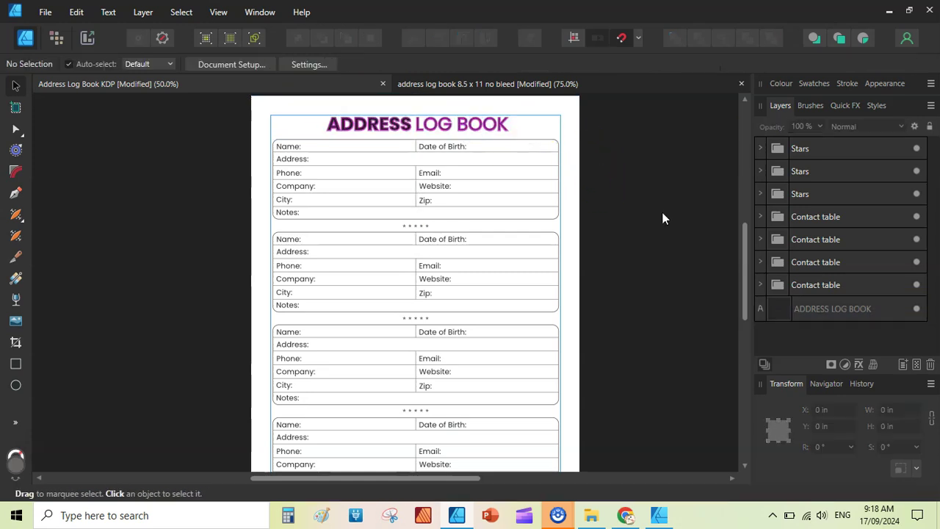
drag(743, 239, 723, 216)
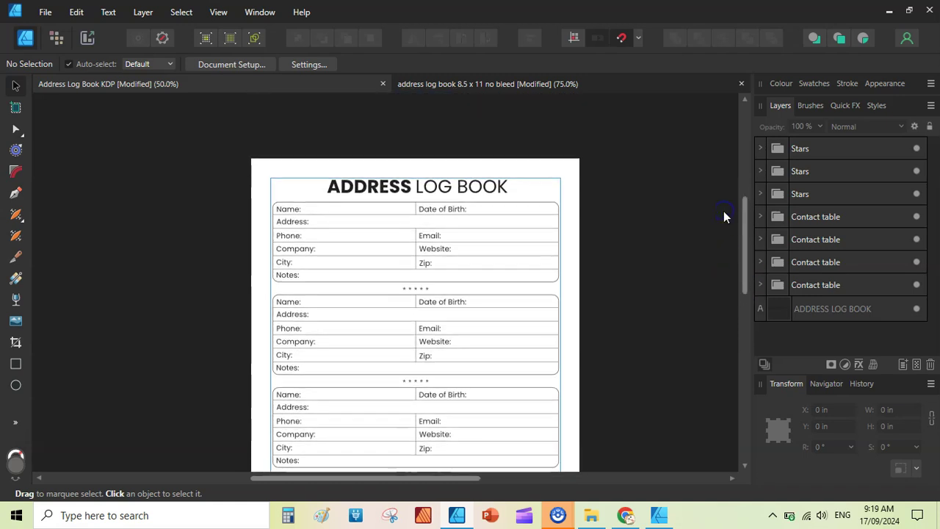
Save the Address Log Book KDP design with the resized title.
click(45, 12)
click(72, 158)
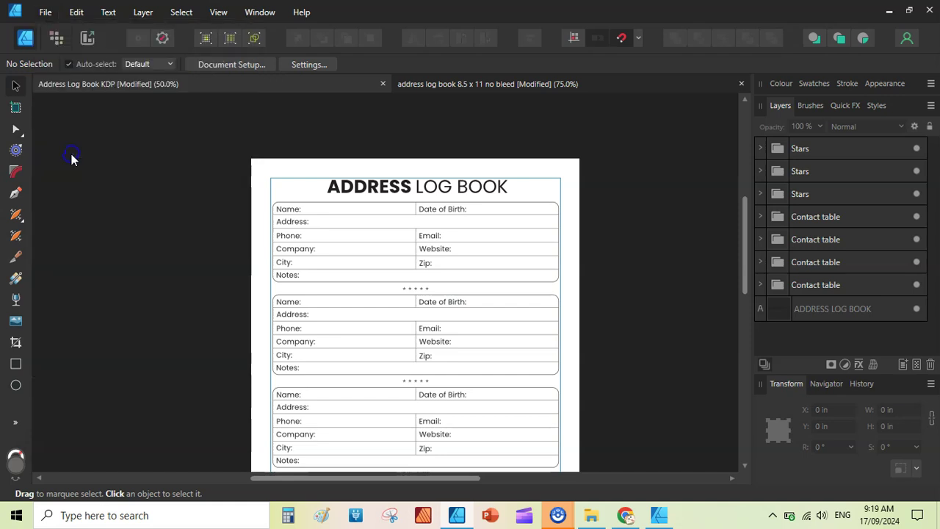
click(45, 12)
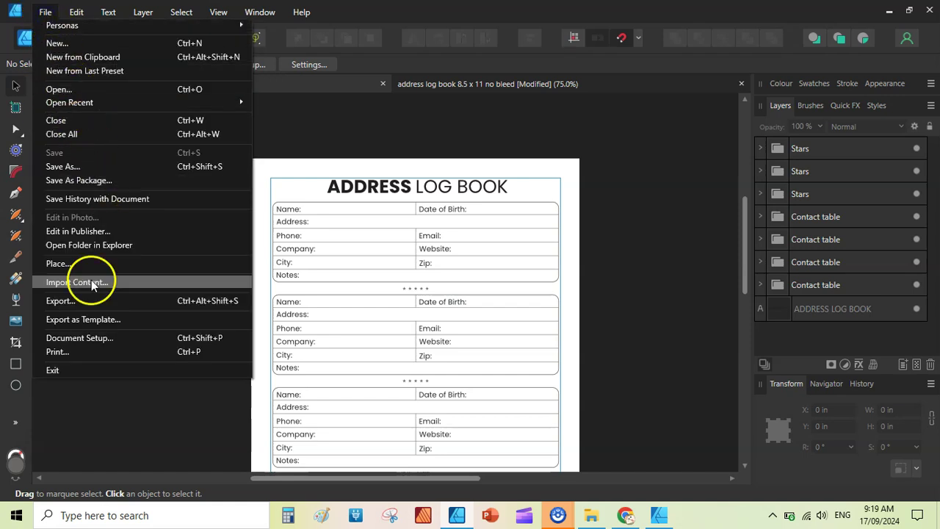
click(83, 302)
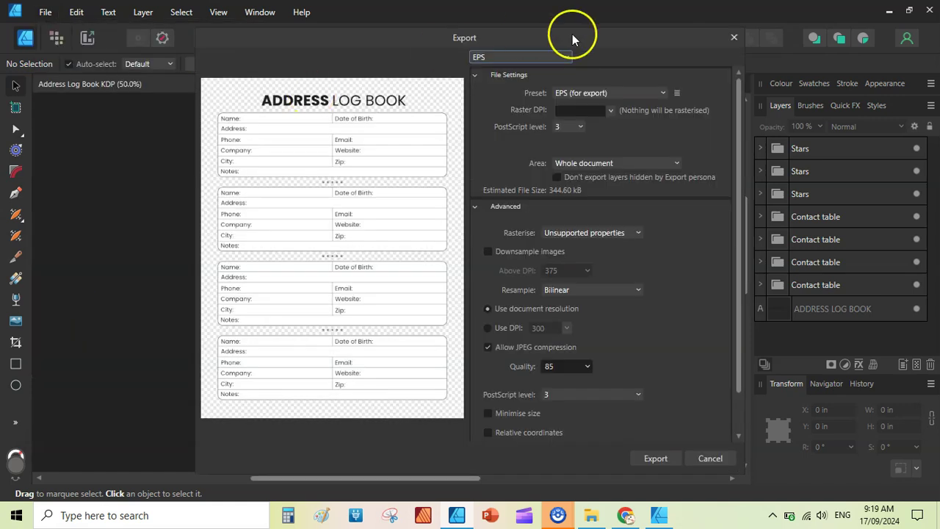
click(523, 58)
click(499, 133)
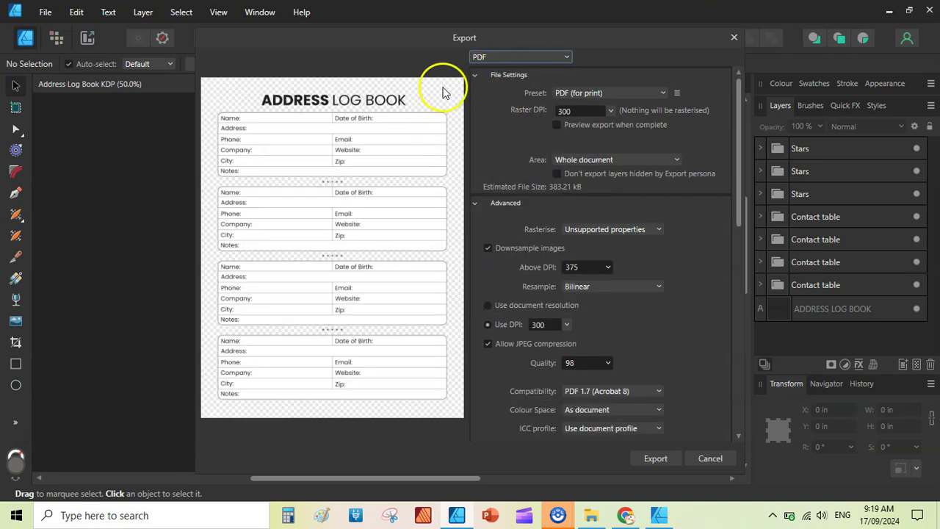
click(734, 37)
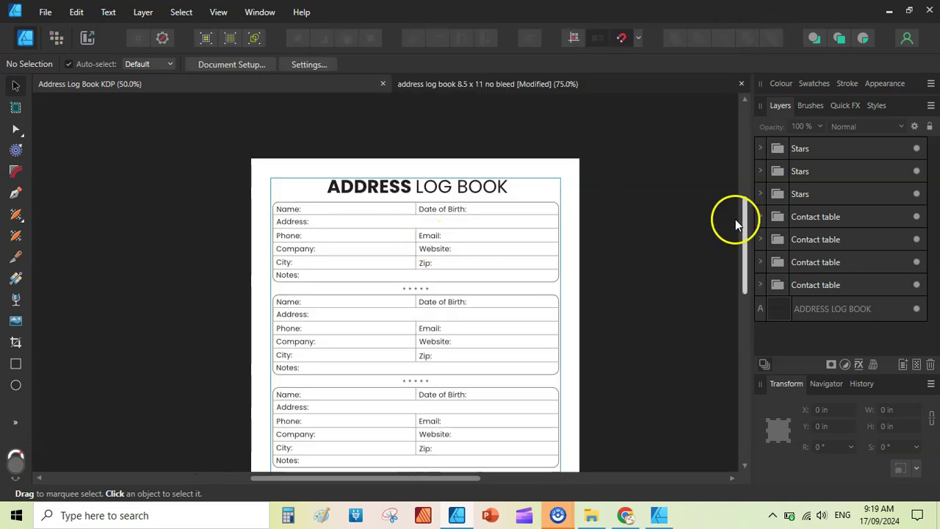
Draw a rectangle covering the whole 8.5 × 11 in page.
drag(744, 220, 746, 236)
click(16, 365)
drag(251, 108, 577, 360)
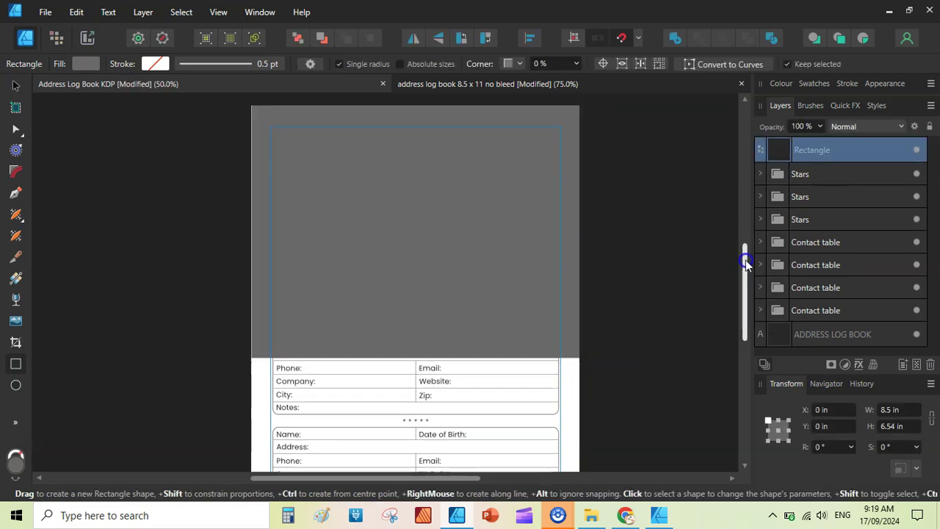
drag(745, 256, 745, 323)
drag(417, 196, 415, 372)
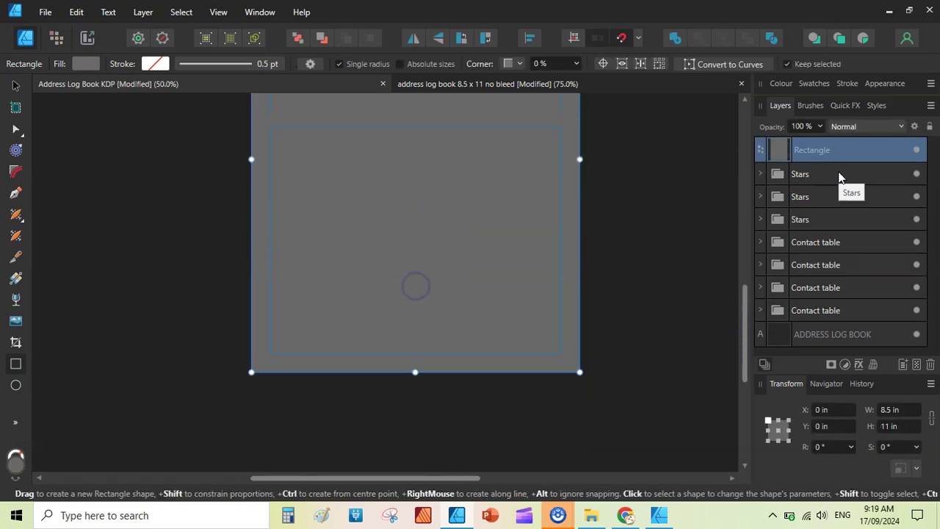
Fill the rectangle with white and send it to the bottom of the layer stack.
click(813, 83)
click(774, 114)
click(932, 158)
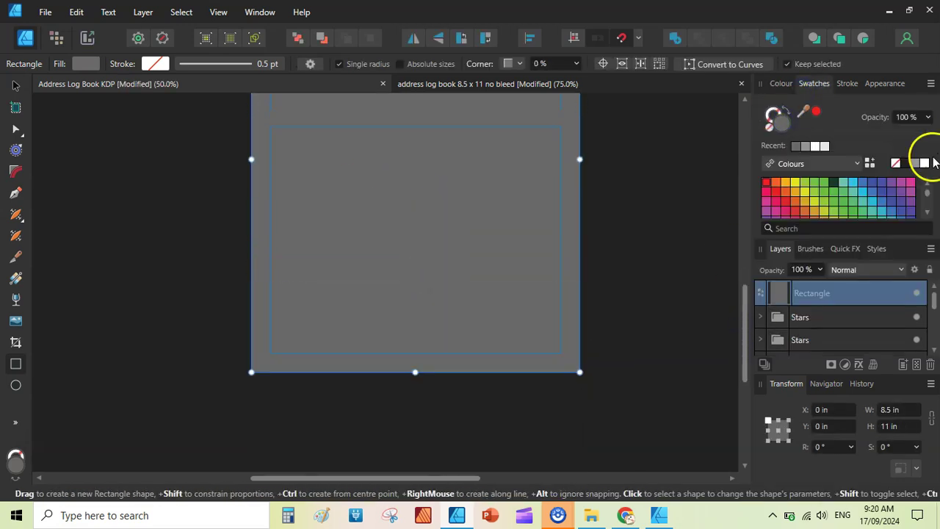
click(924, 162)
click(814, 83)
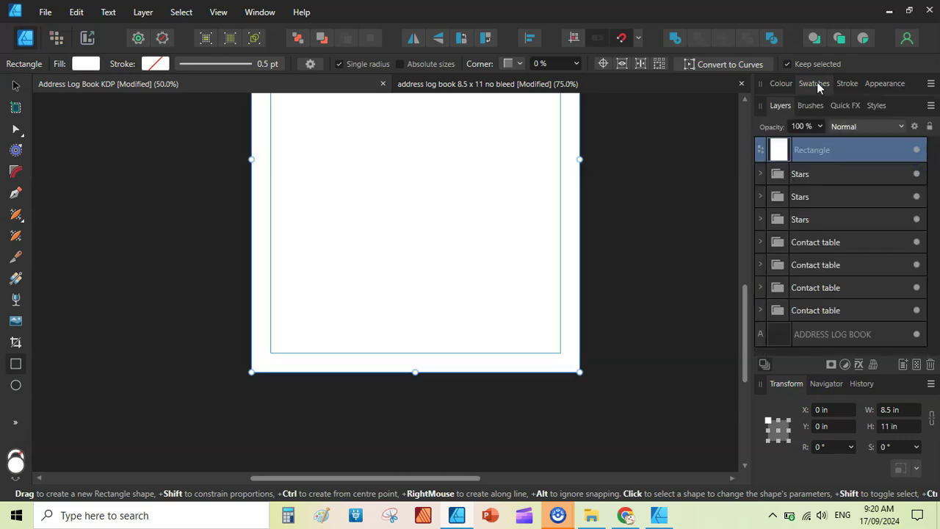
key(ctrl+bracketleft)
key(ctrl+bracketleft)
key(ctrl+bracketleft)
key(ctrl+bracketleft)
key(ctrl+bracketleft)
key(ctrl+bracketleft)
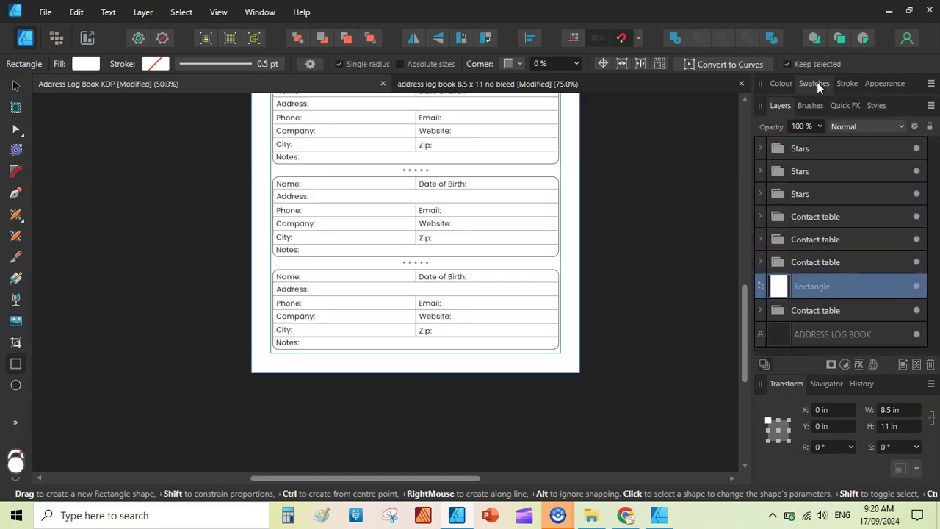
key(ctrl+bracketleft)
key(ctrl+bracketleft)
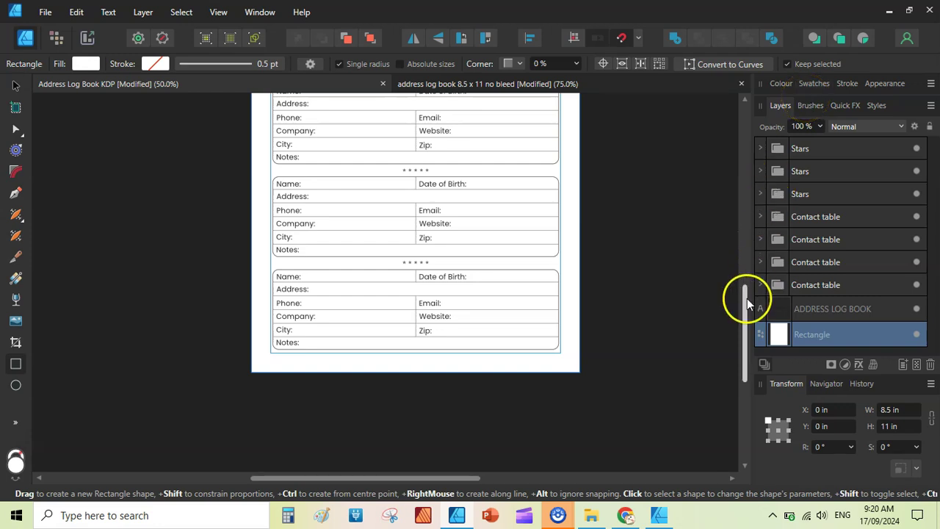
drag(747, 299, 741, 206)
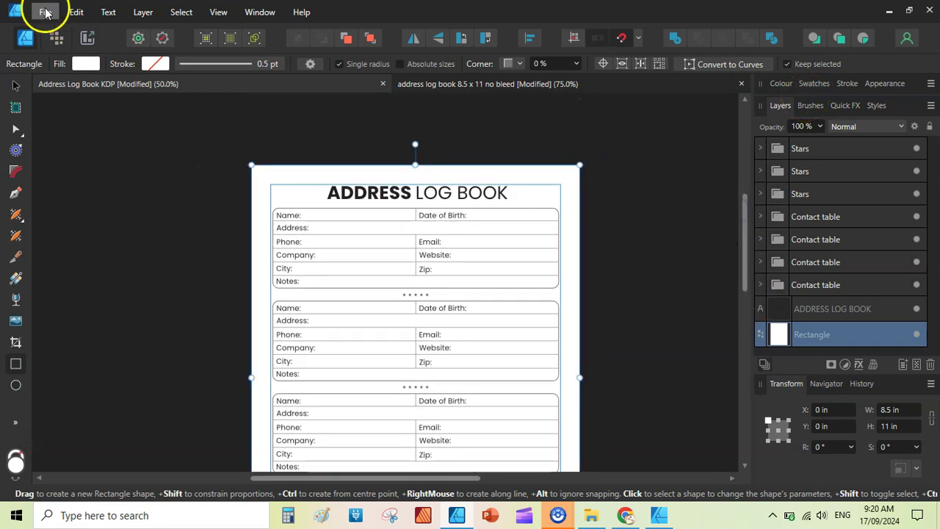
Save the design and export the page as a 2550 × 3300 px PNG.
click(45, 11)
click(68, 150)
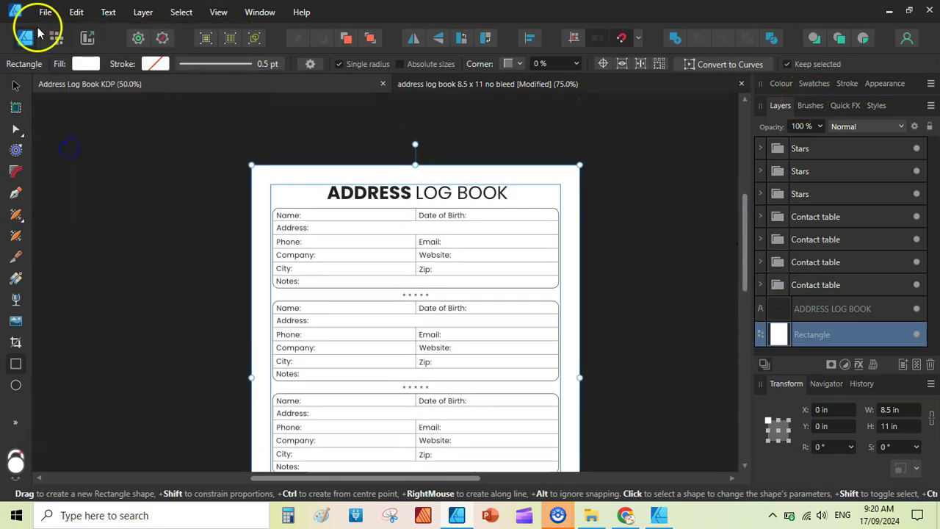
click(45, 12)
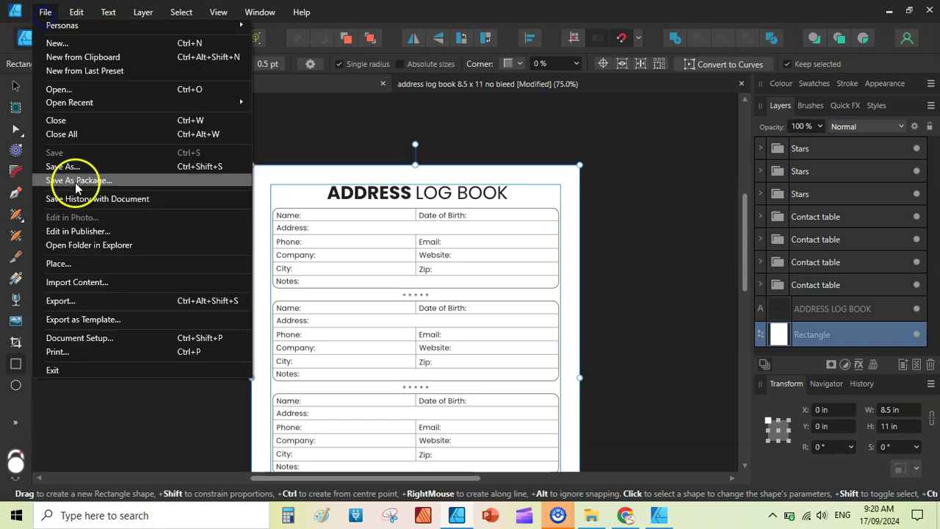
click(78, 301)
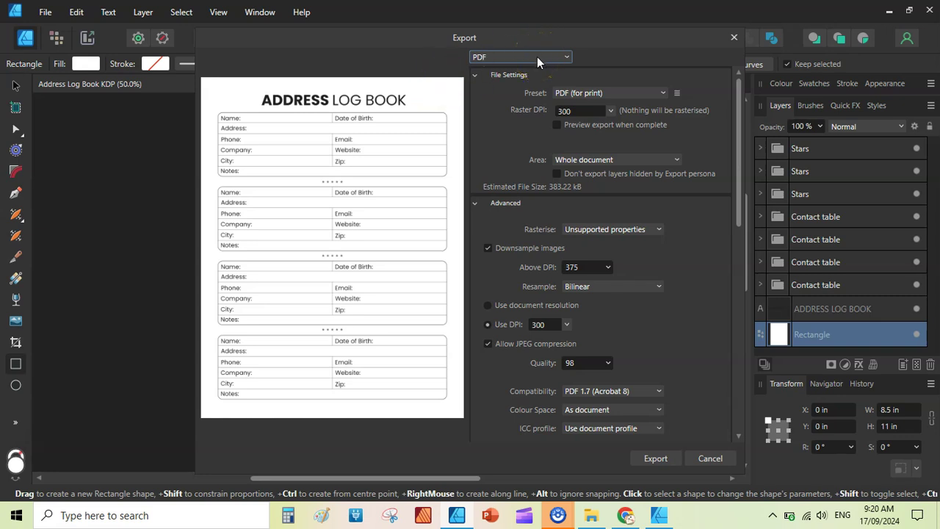
click(537, 57)
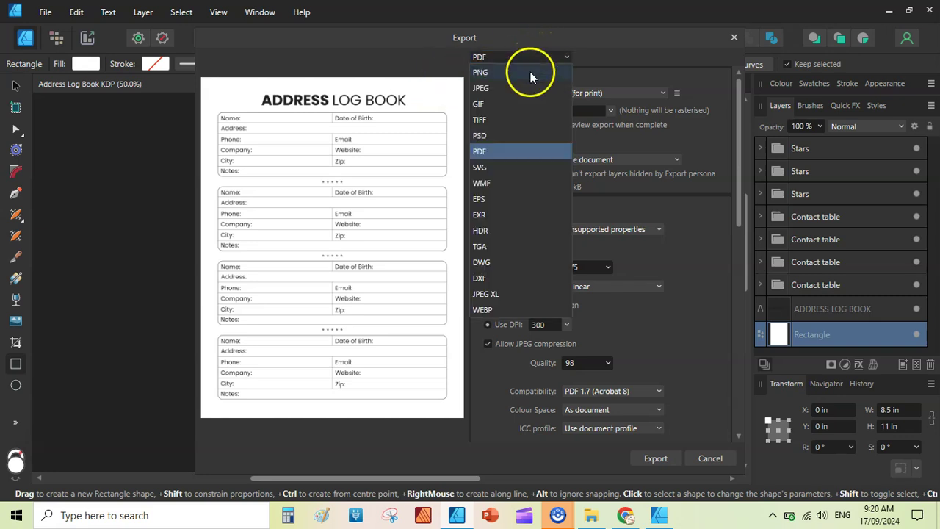
click(518, 71)
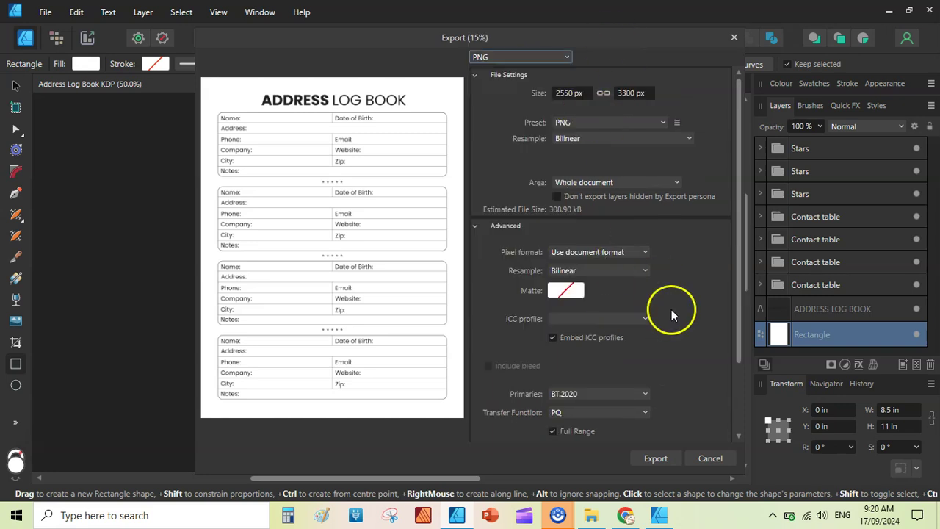
click(655, 458)
Open Address Log Book KDP.png from the export folder.
key(alt+Tab)
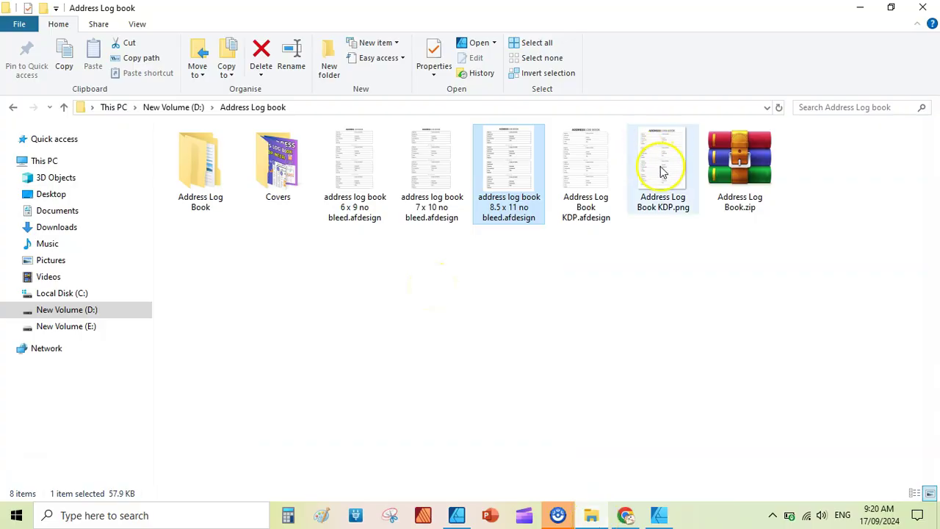
mouse_move(661, 173)
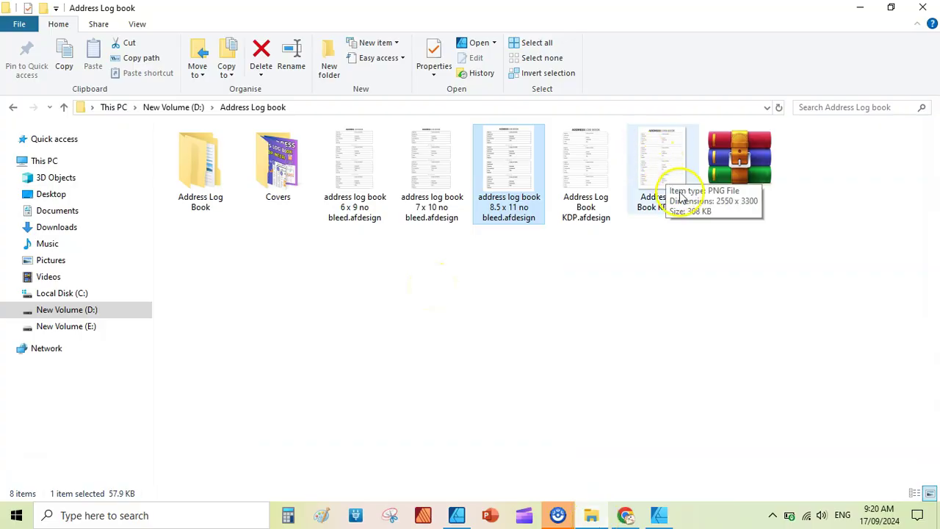
double_click(668, 141)
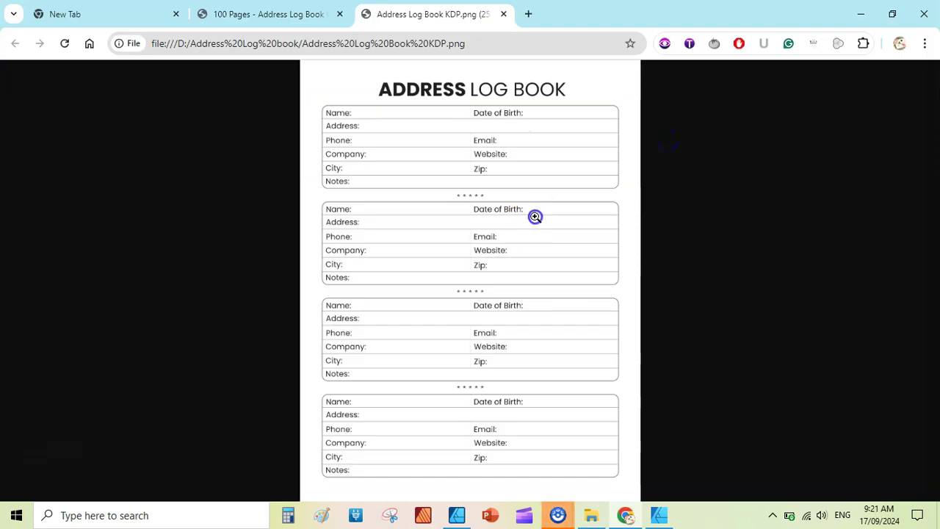
click(535, 147)
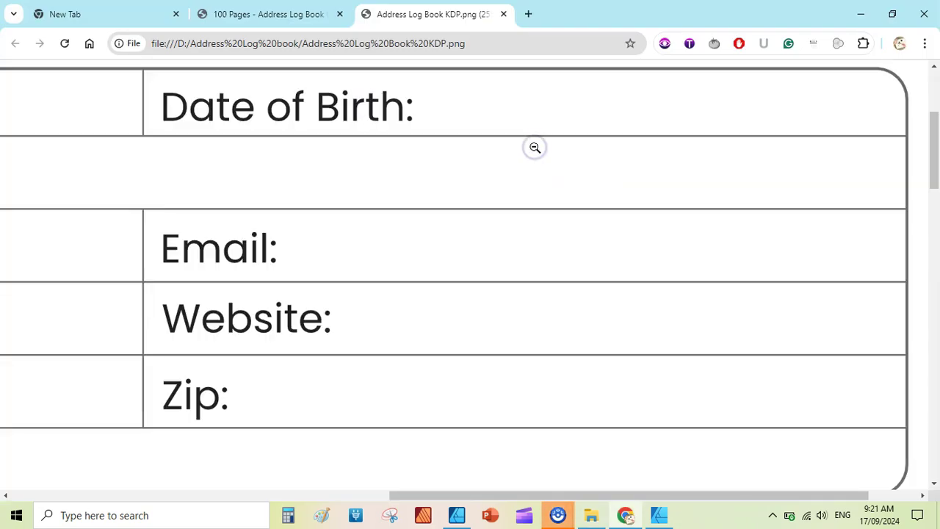
click(535, 149)
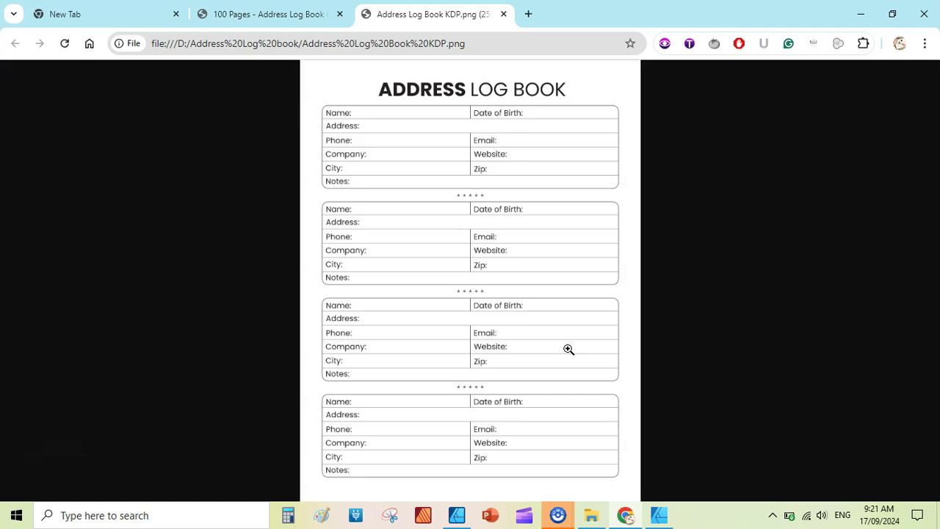
click(384, 303)
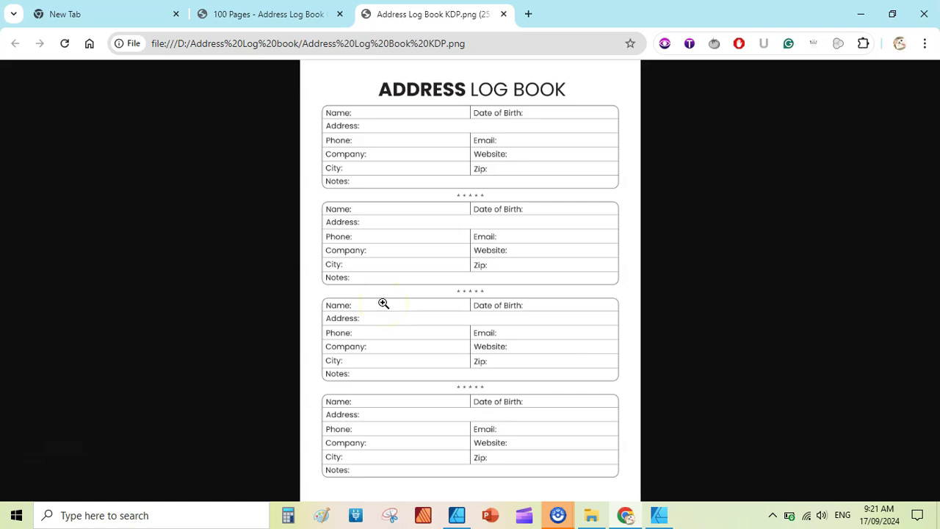